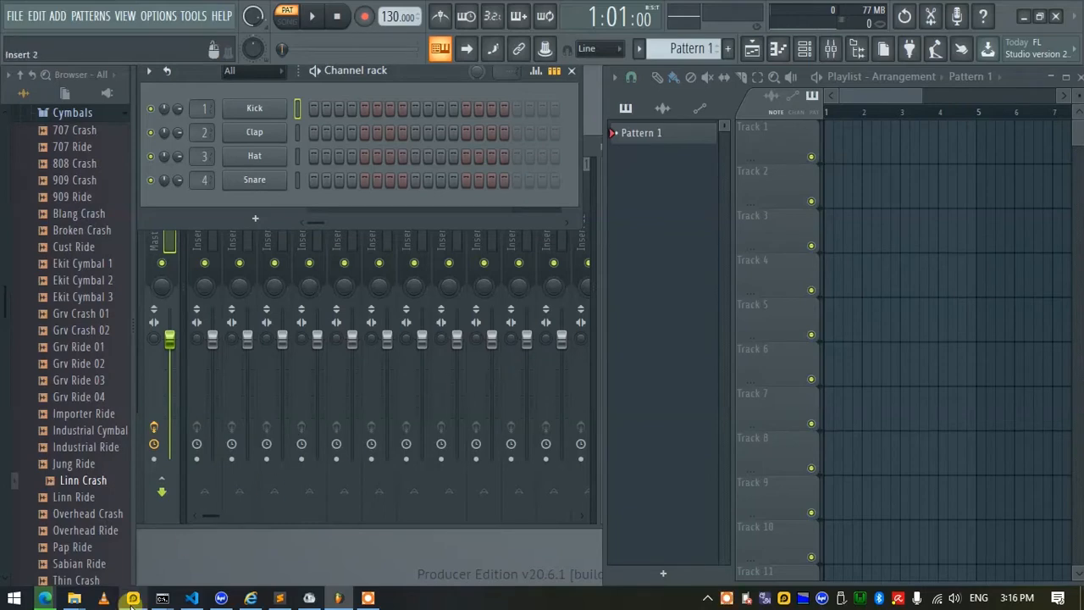
Switch to the Desktop folder in File Explorer and add second video.mp3 from it to the FL Studio playlist
mouse_move(47, 597)
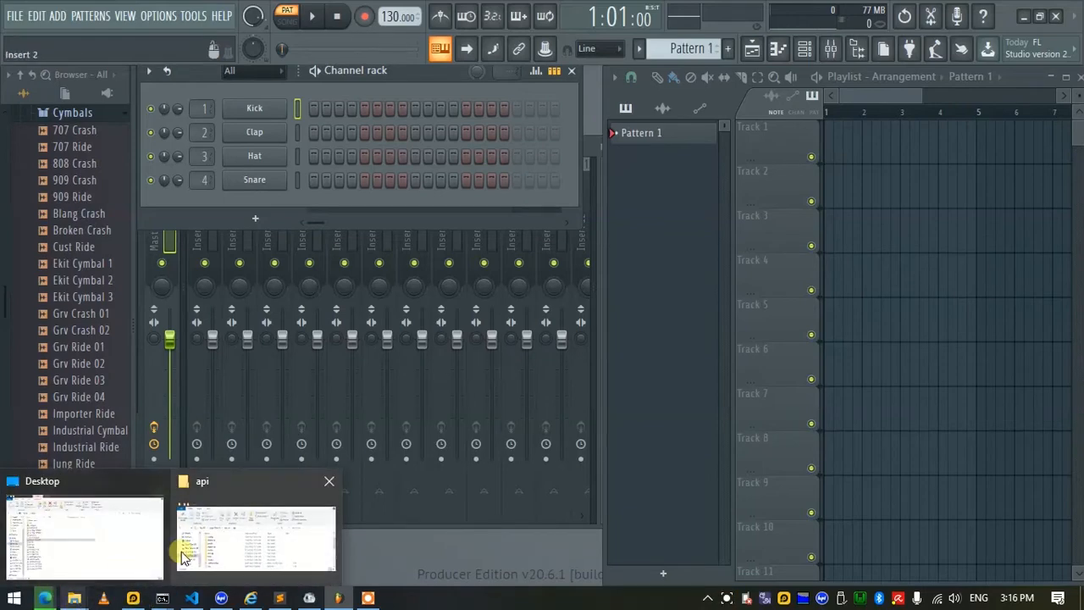
mouse_move(110, 558)
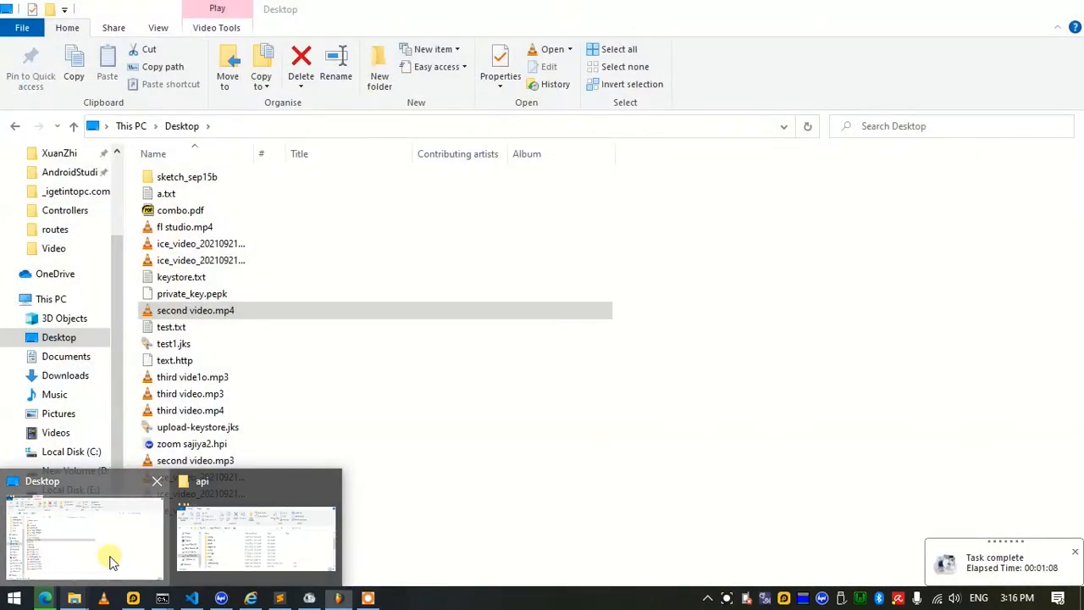
left_click(109, 558)
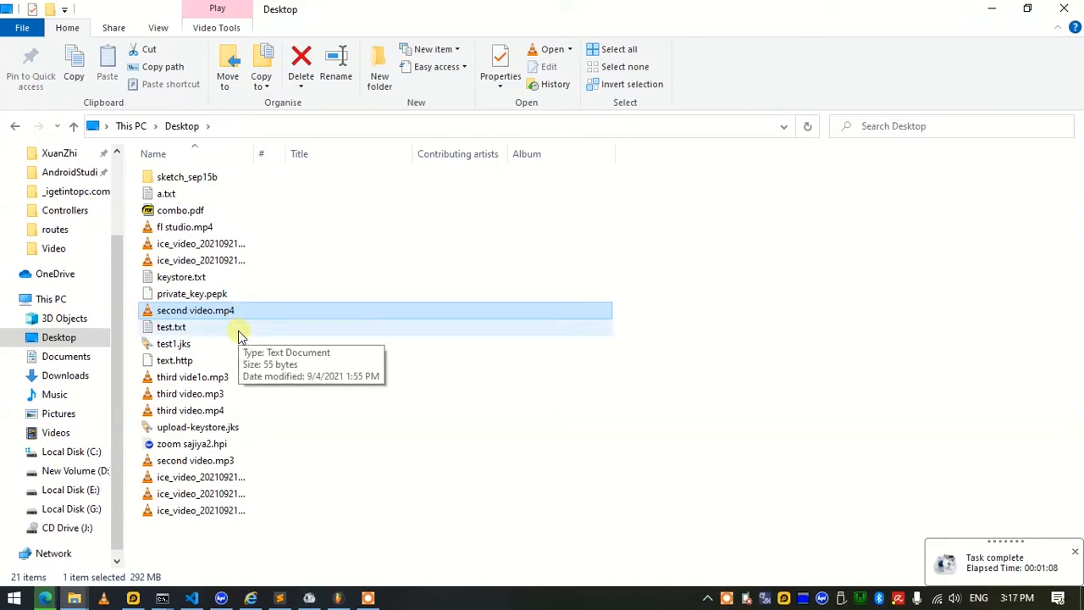
double_click(212, 461)
left_click_drag(212, 460, 884, 260)
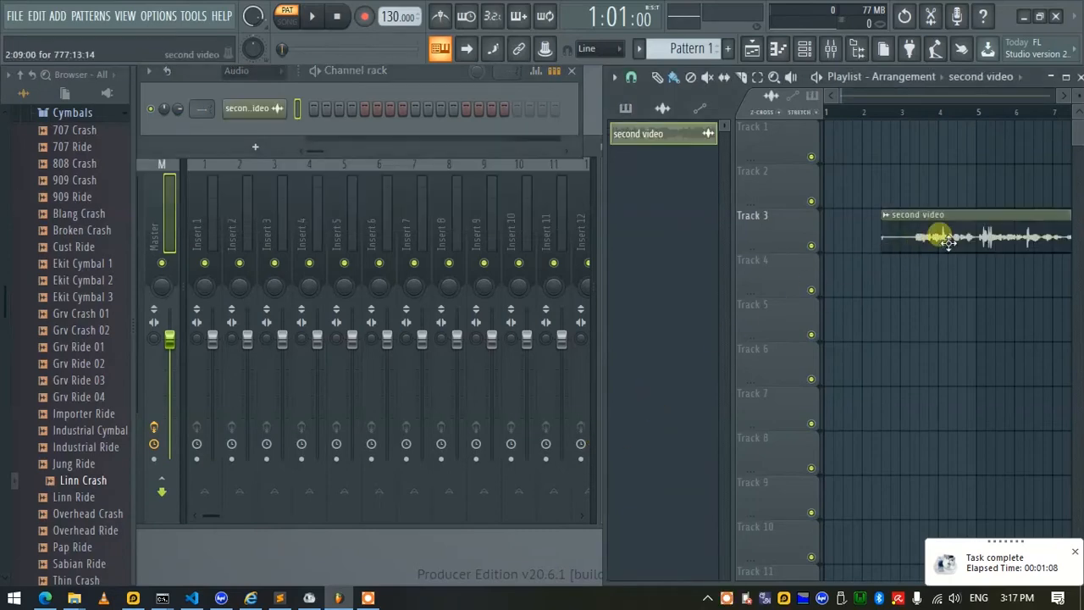
Move the second video clip to the start of Track 1, enlarge the playlist window and select the clip
left_click_drag(949, 234, 835, 145)
key("Return")
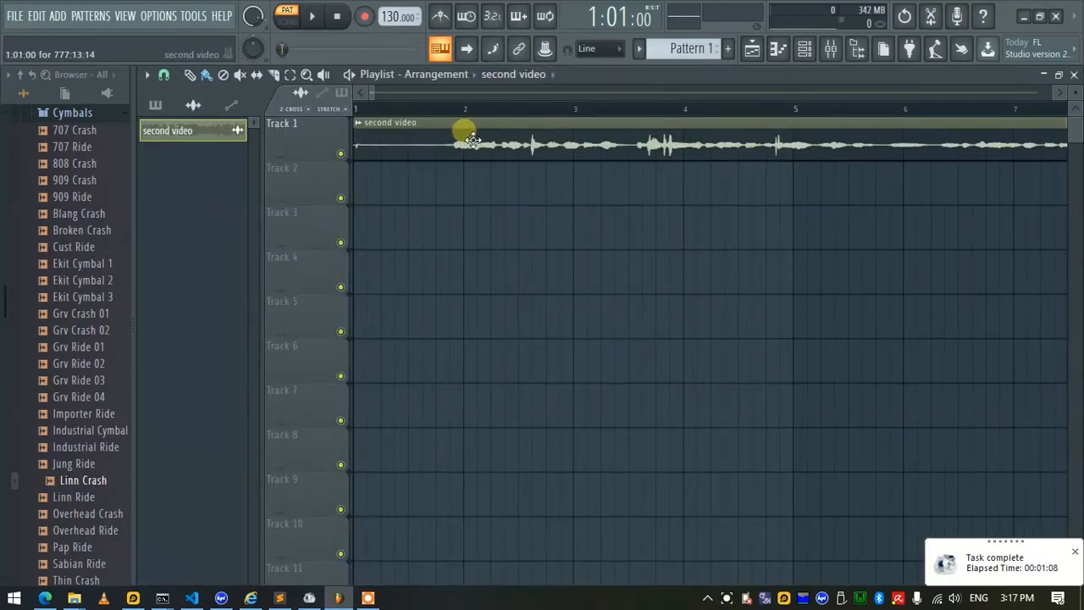
key("ctrl+a")
key("Delete")
left_click_drag(423, 150, 369, 149)
double_click(472, 142)
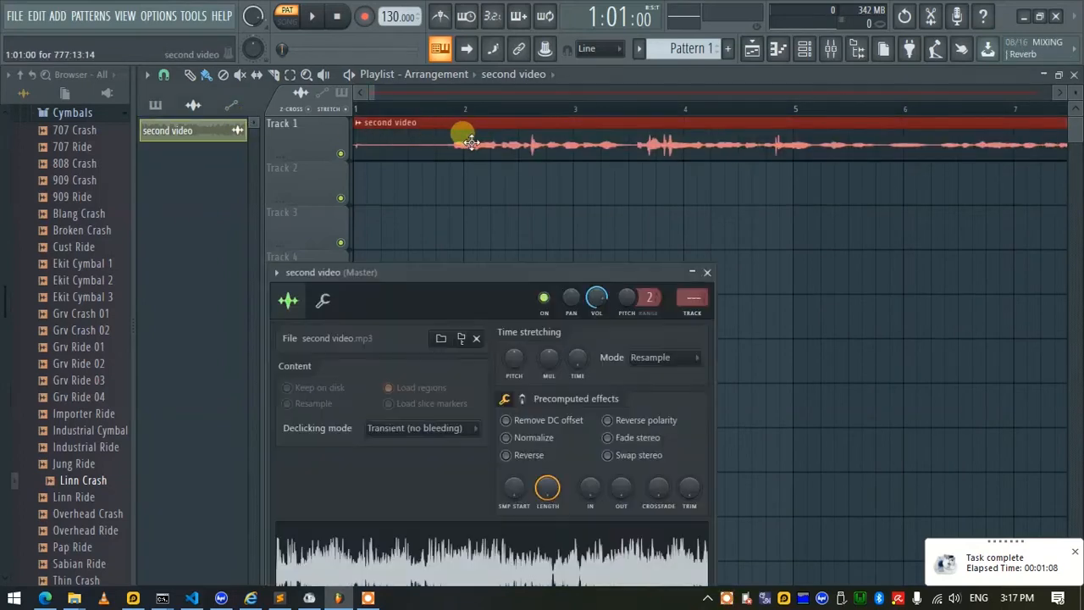
right_click(468, 542)
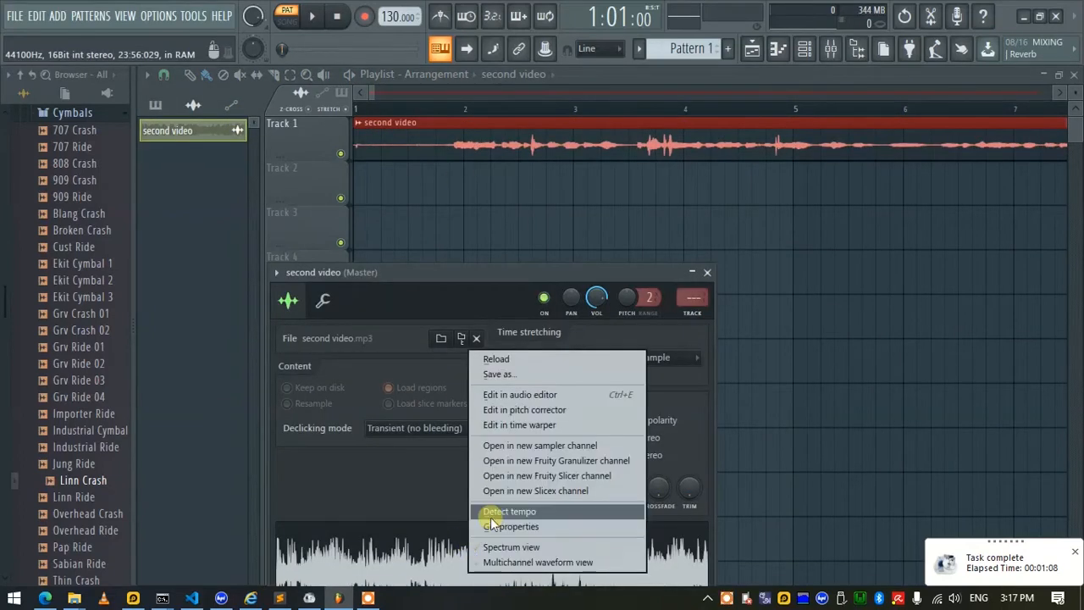
left_click(502, 275)
double_click(501, 275)
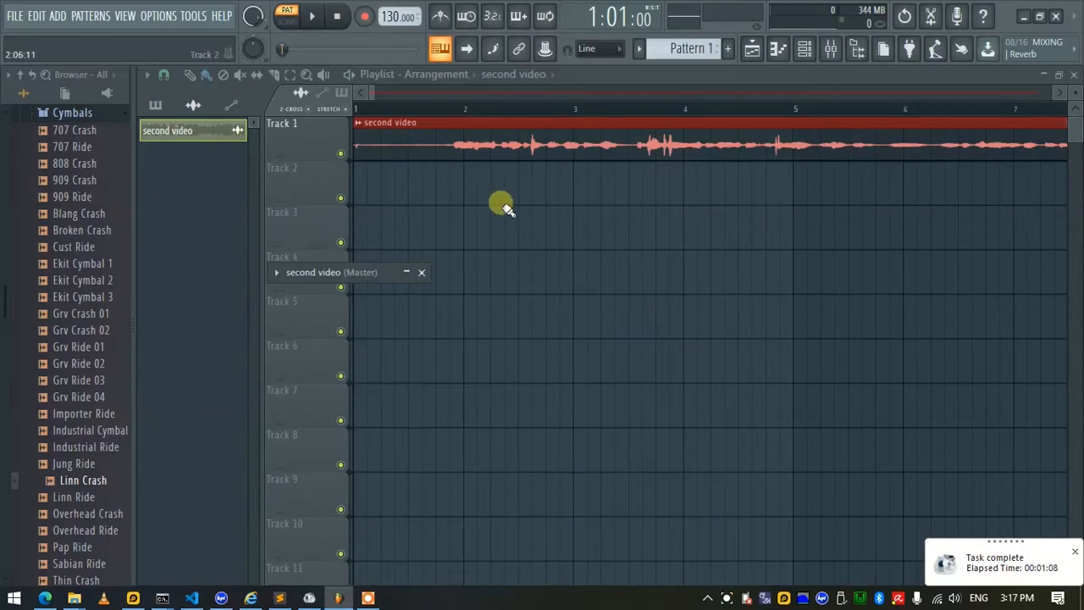
double_click(313, 273)
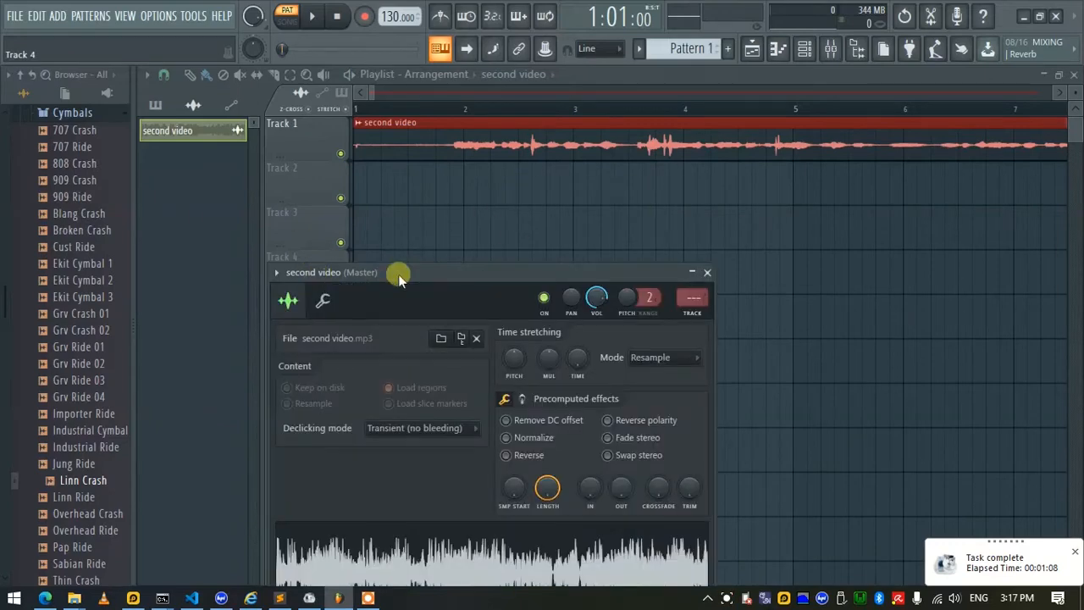
left_click(707, 273)
mouse_move(421, 122)
left_mouse_down()
mouse_move(531, 122)
mouse_move(408, 121)
left_mouse_up()
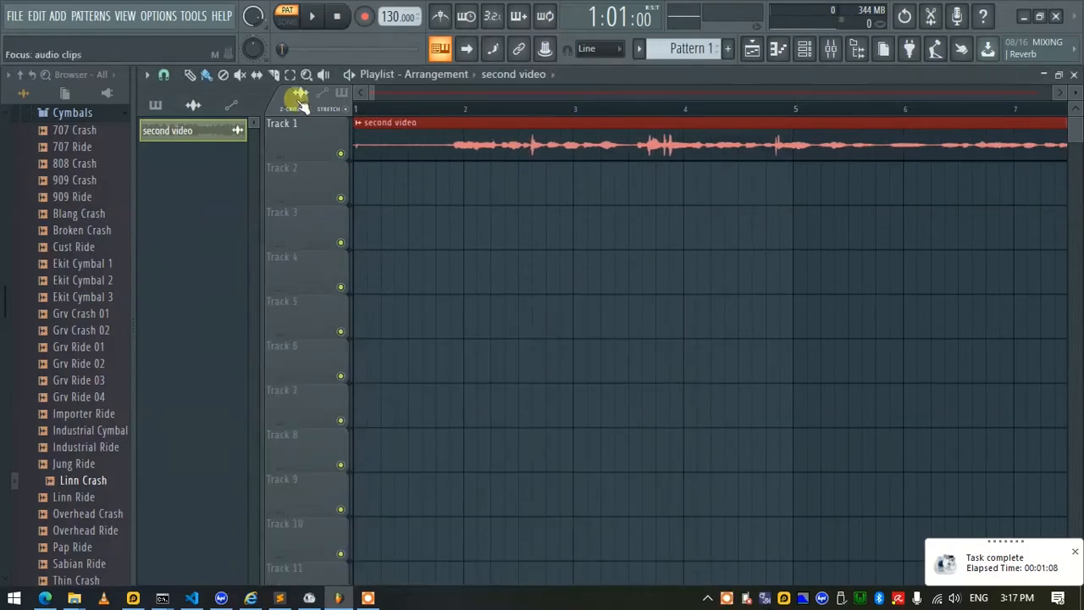
Open the second video clip's sample in the Edison audio editor from its channel settings
double_click(438, 127)
left_click_drag(497, 269, 538, 137)
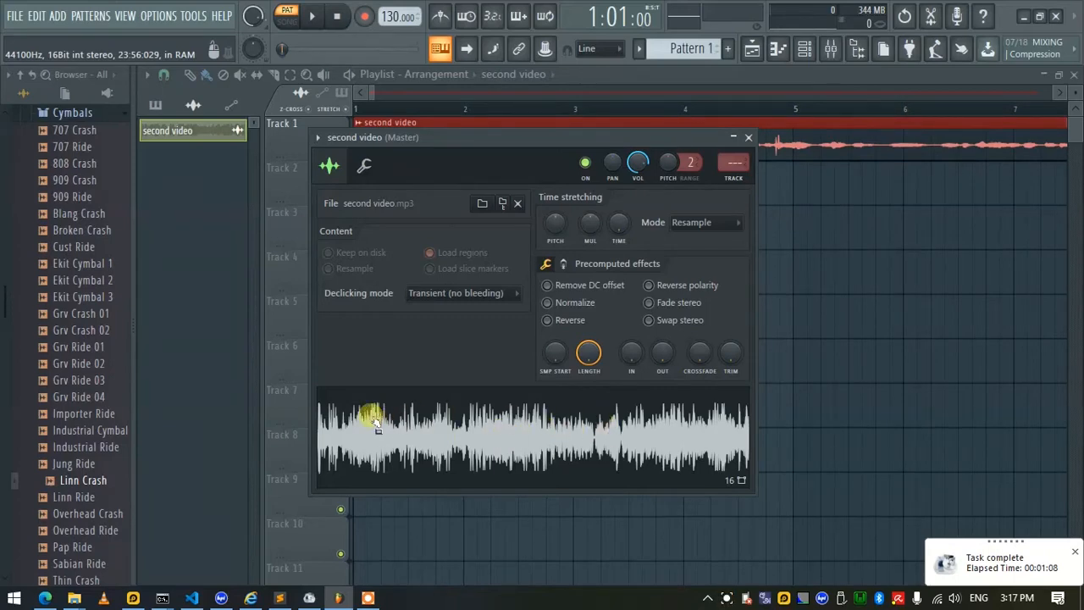
right_click(438, 427)
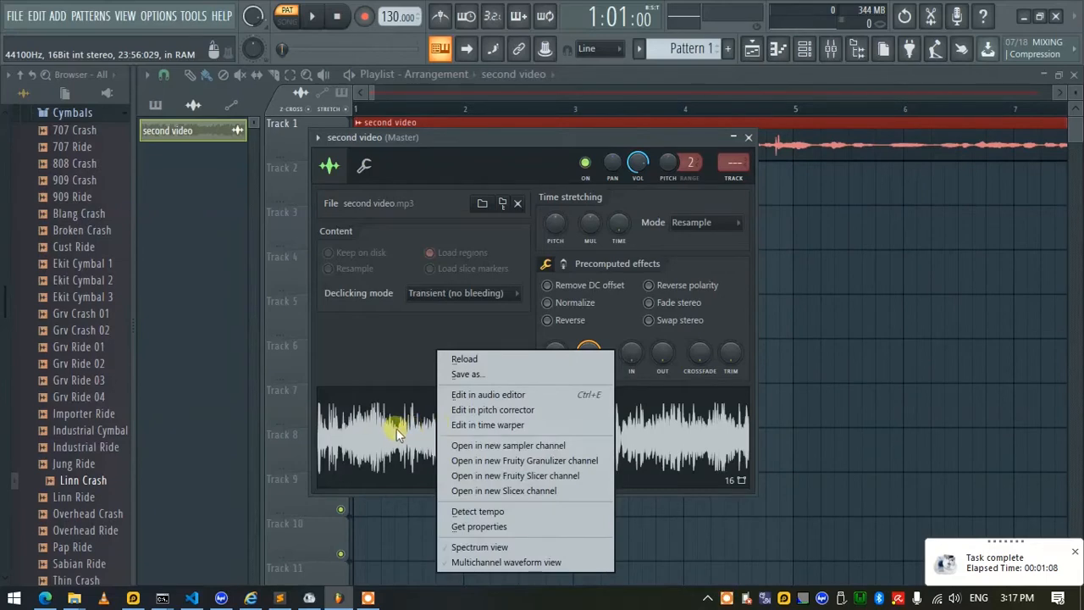
left_click(388, 378)
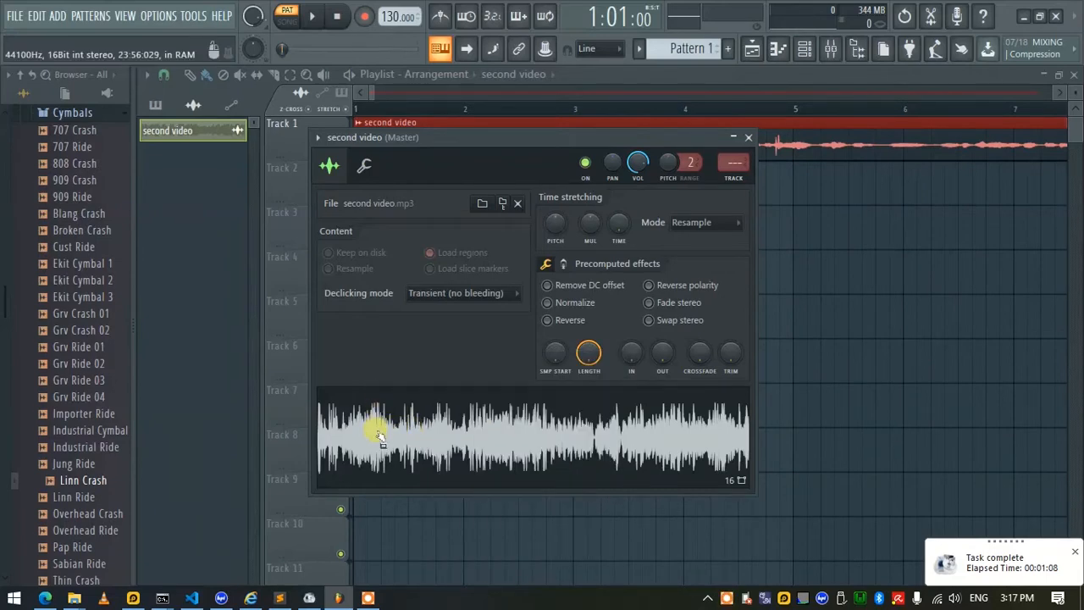
right_click(521, 444)
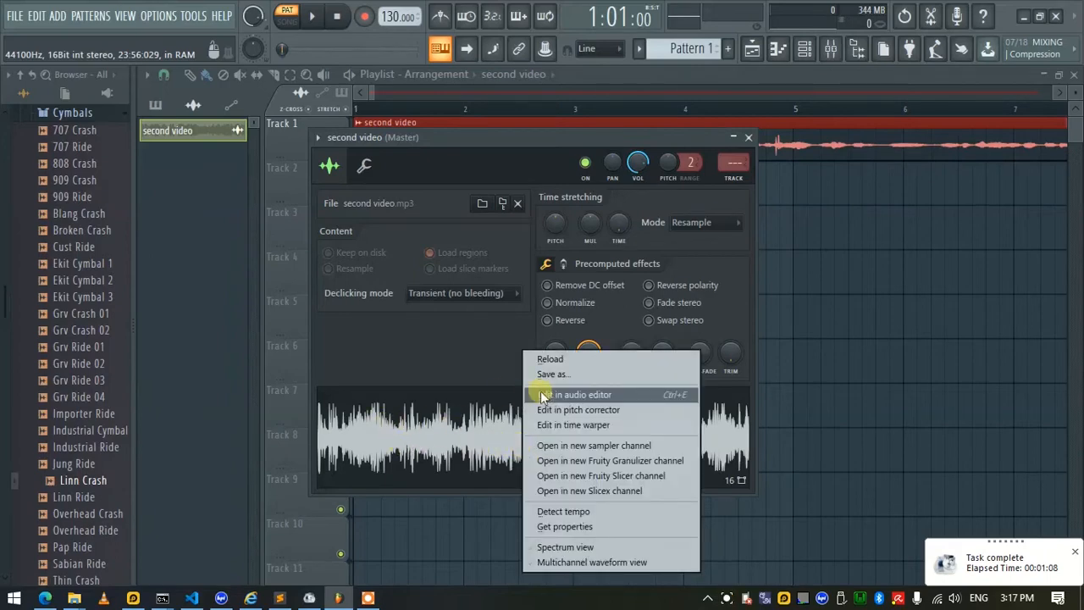
left_click(605, 397)
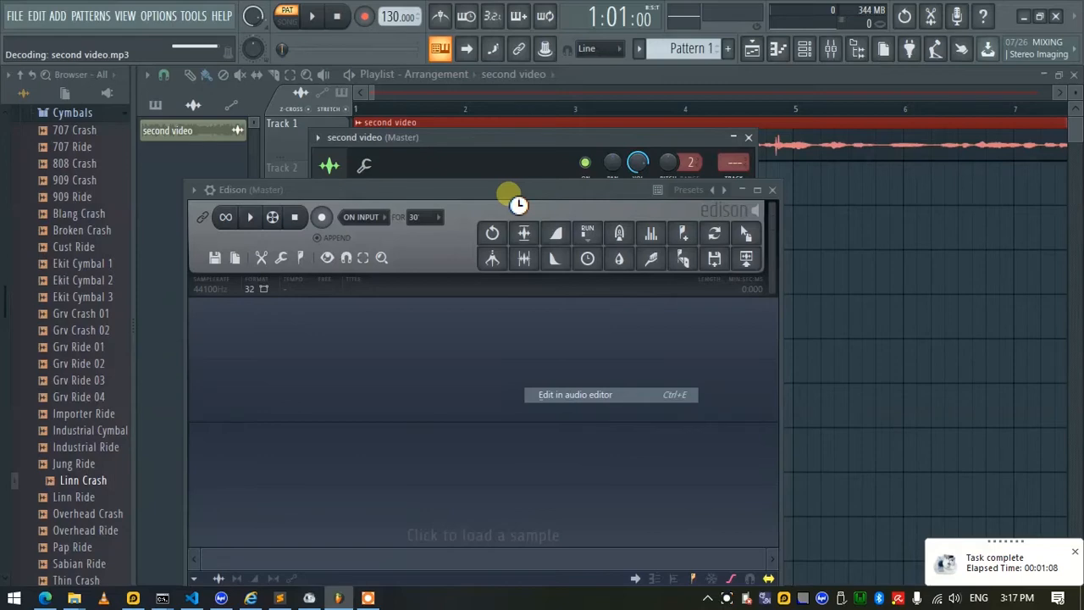
left_click_drag(509, 194, 578, 142)
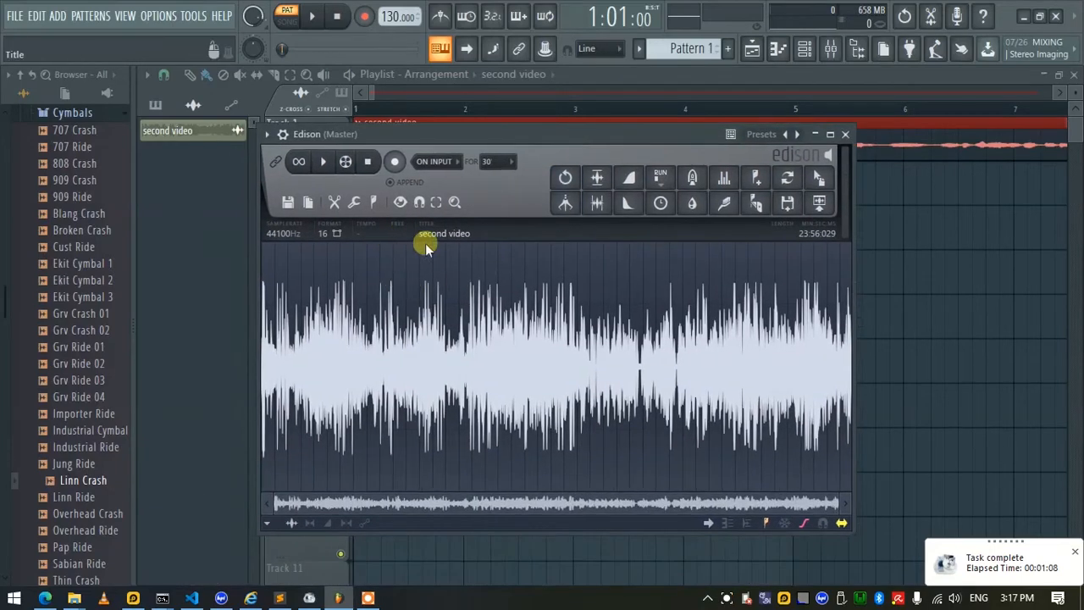
Select the speech-free passage from 7:35.335 to 7:36.133, play it, and acquire its noise profile
scroll(416, 320, "up", 3)
scroll(520, 356, "up", 2)
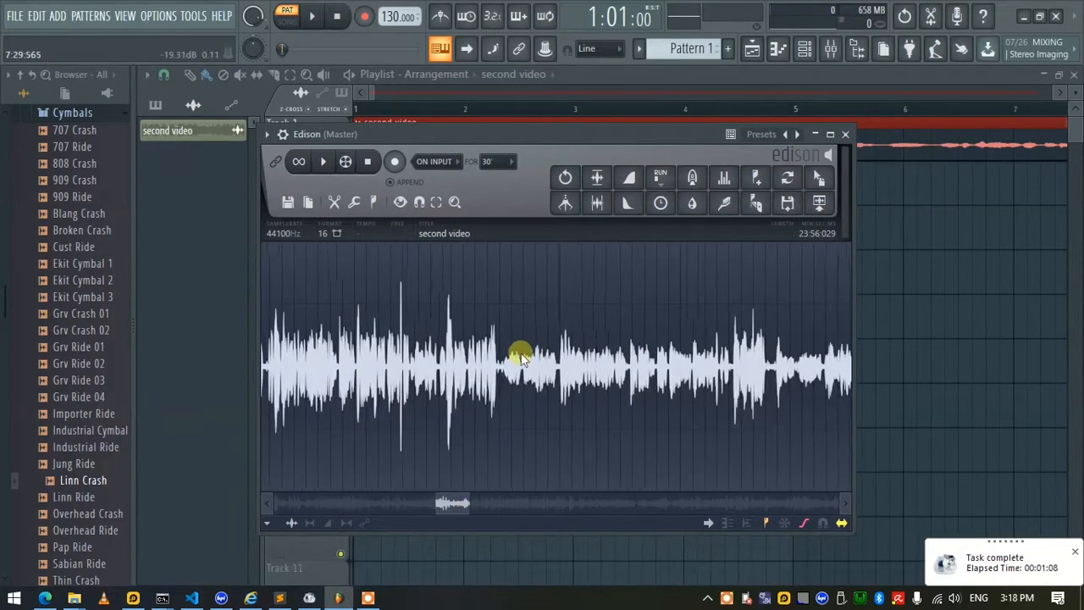
scroll(516, 364, "up", 3)
scroll(658, 351, "up", 2)
scroll(595, 366, "up", 2)
scroll(618, 364, "up", 2)
scroll(542, 355, "up", 2)
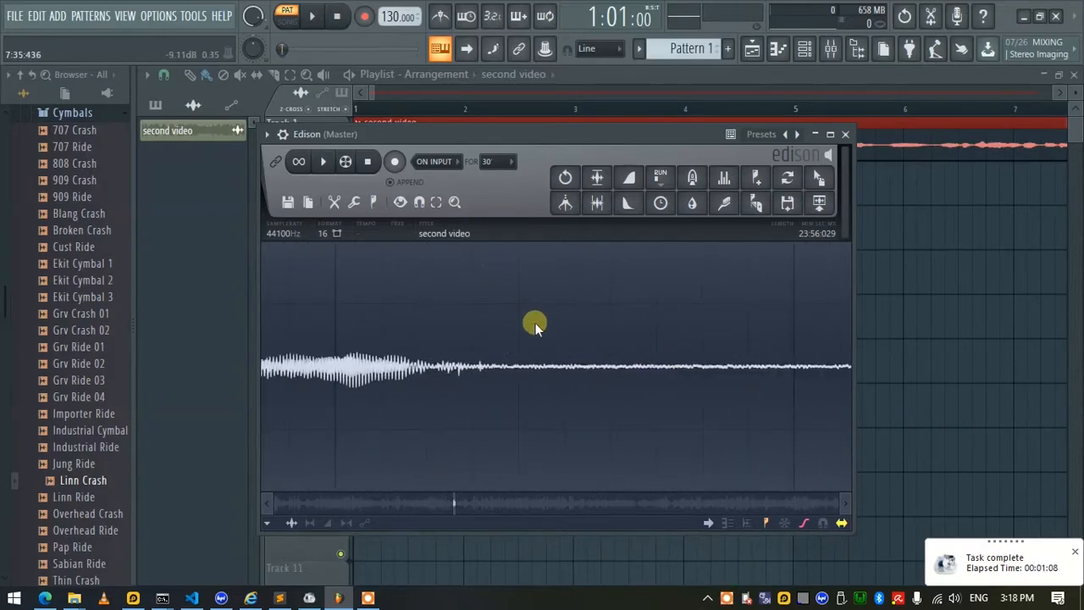
scroll(535, 324, "down", 1)
left_click_drag(769, 375, 501, 379)
key("space")
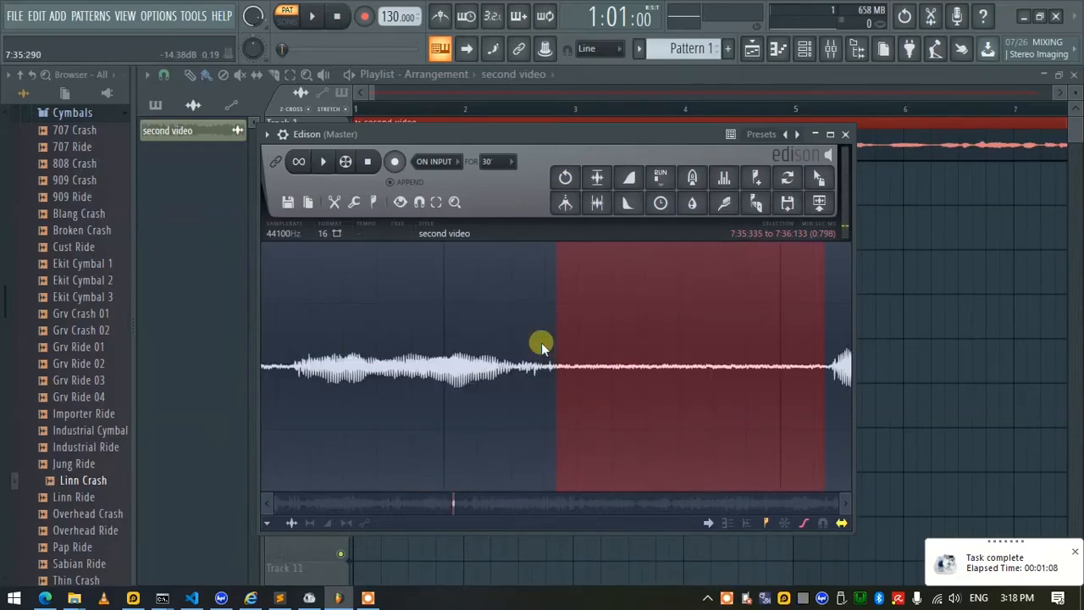
key("space")
left_click(724, 204)
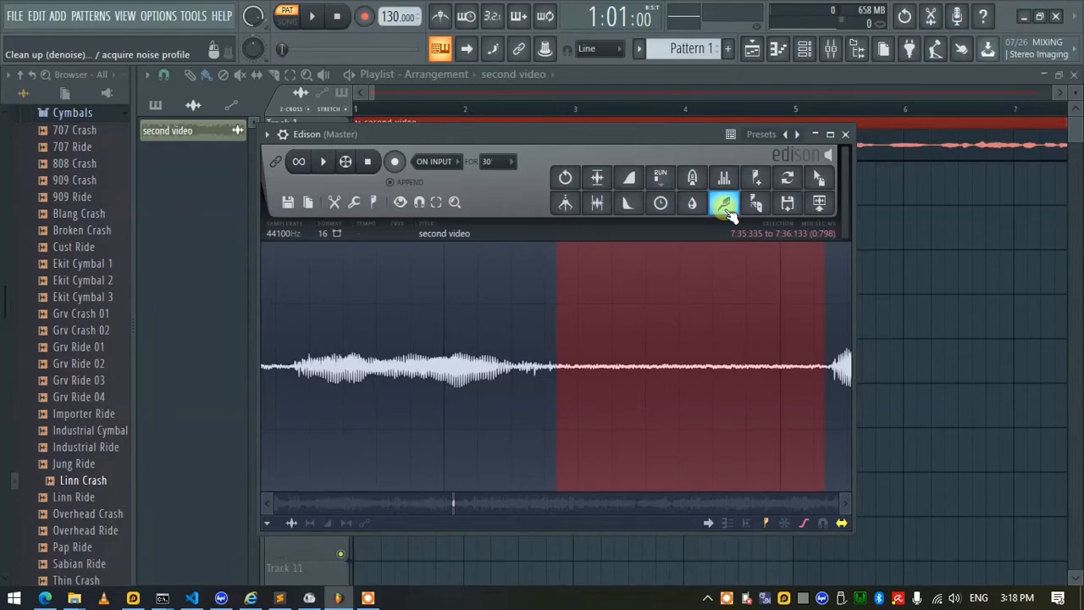
left_click(727, 208)
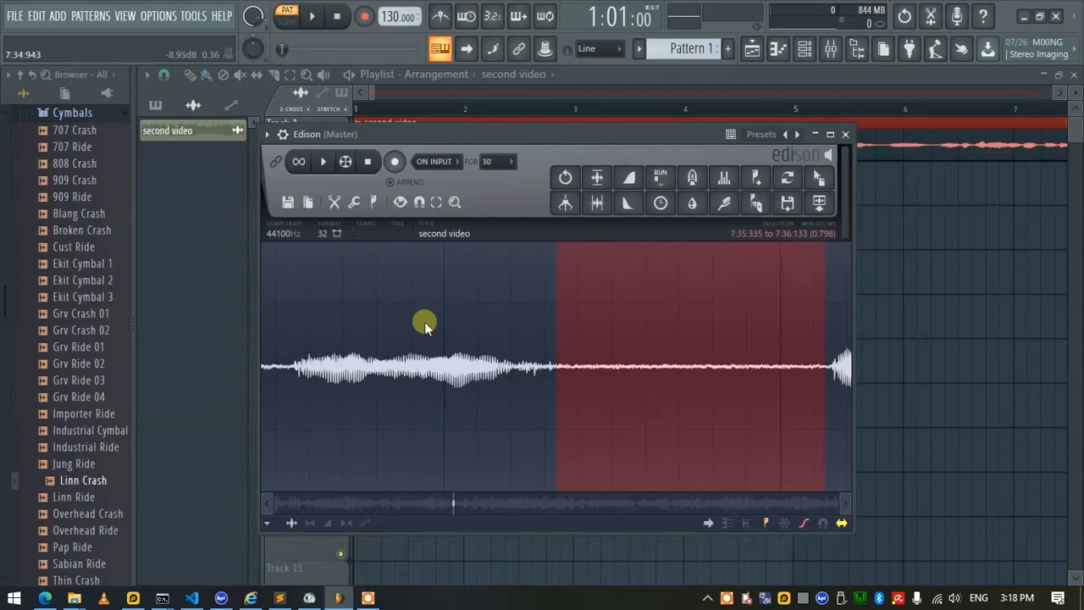
Select the entire sample, preview the Clean up (denoise) effect with the acquired noise profile, and apply it
scroll(424, 342, "down", 6)
scroll(426, 350, "down", 8)
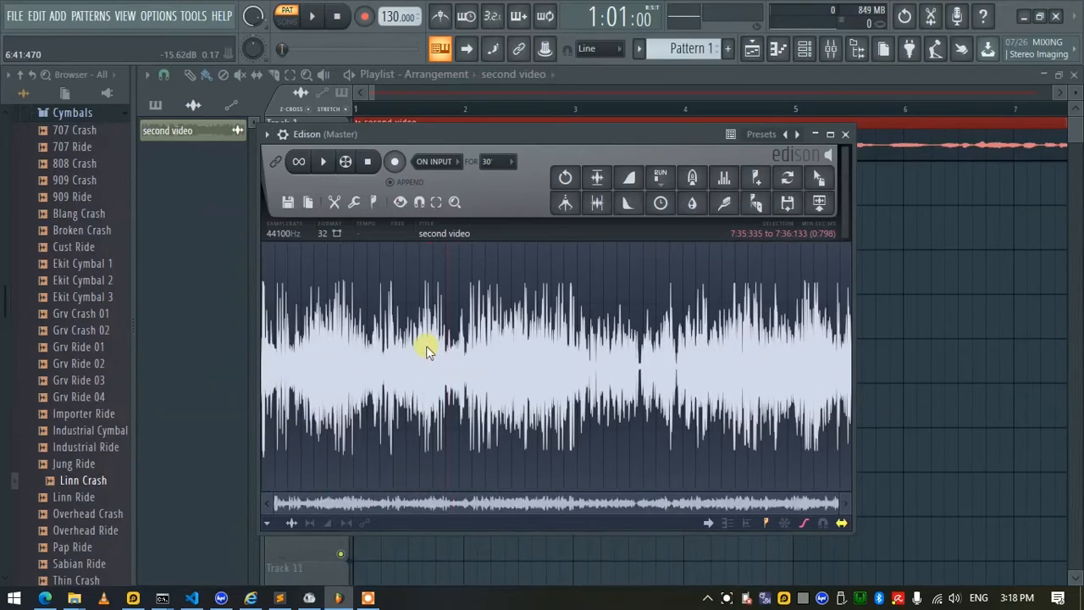
scroll(440, 347, "up", 8)
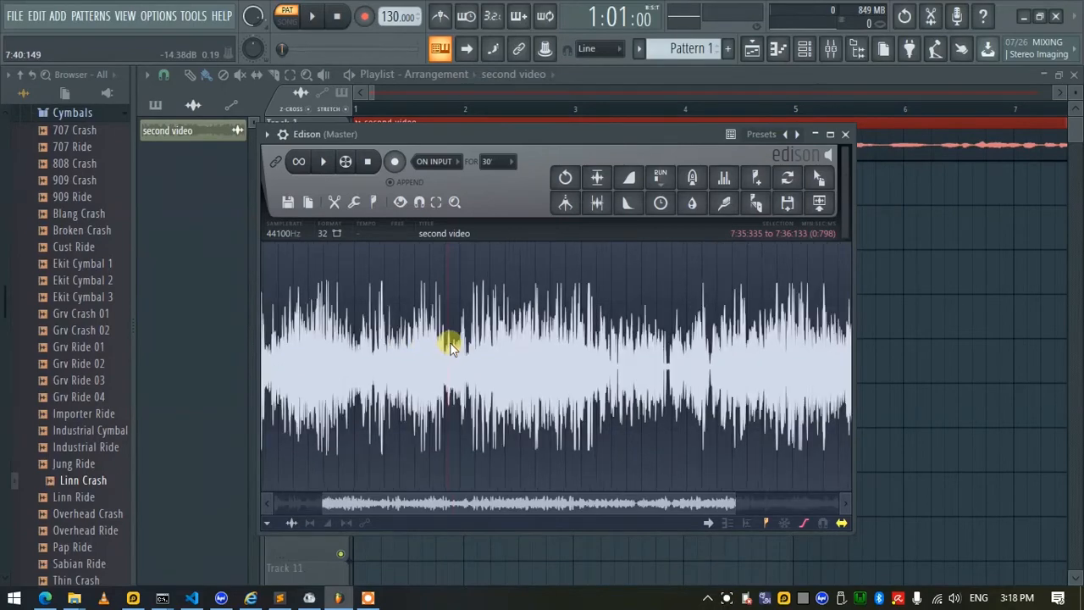
scroll(442, 347, "down", 3)
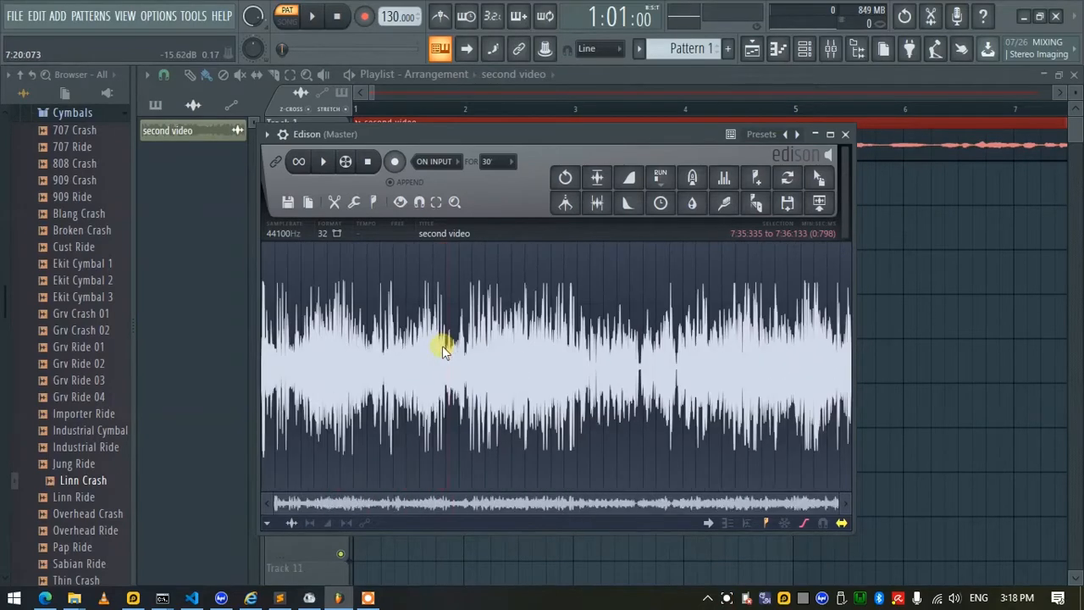
key("ctrl+a")
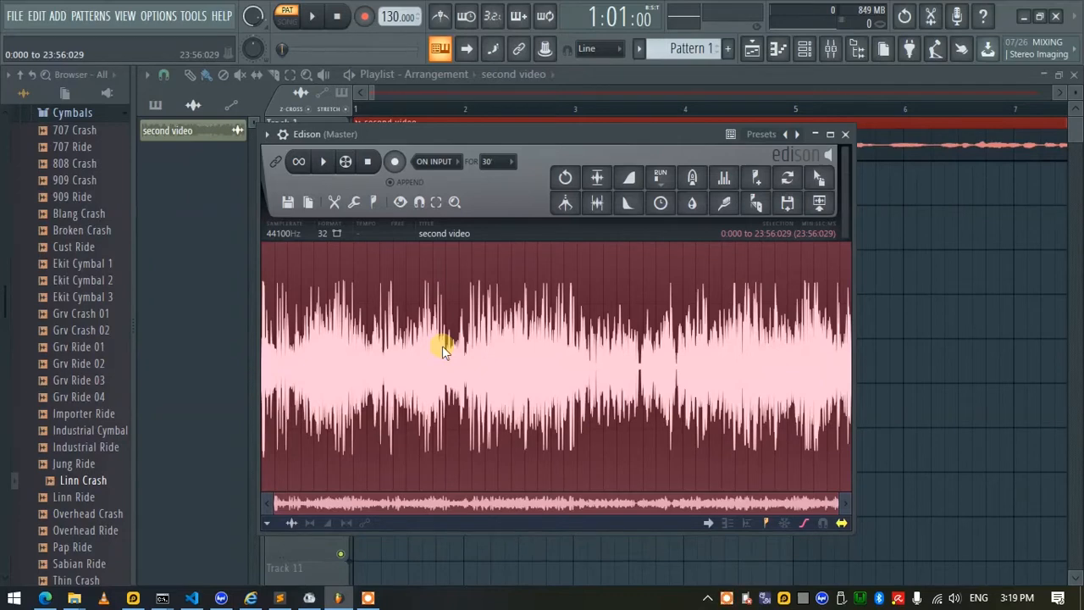
left_click(735, 208)
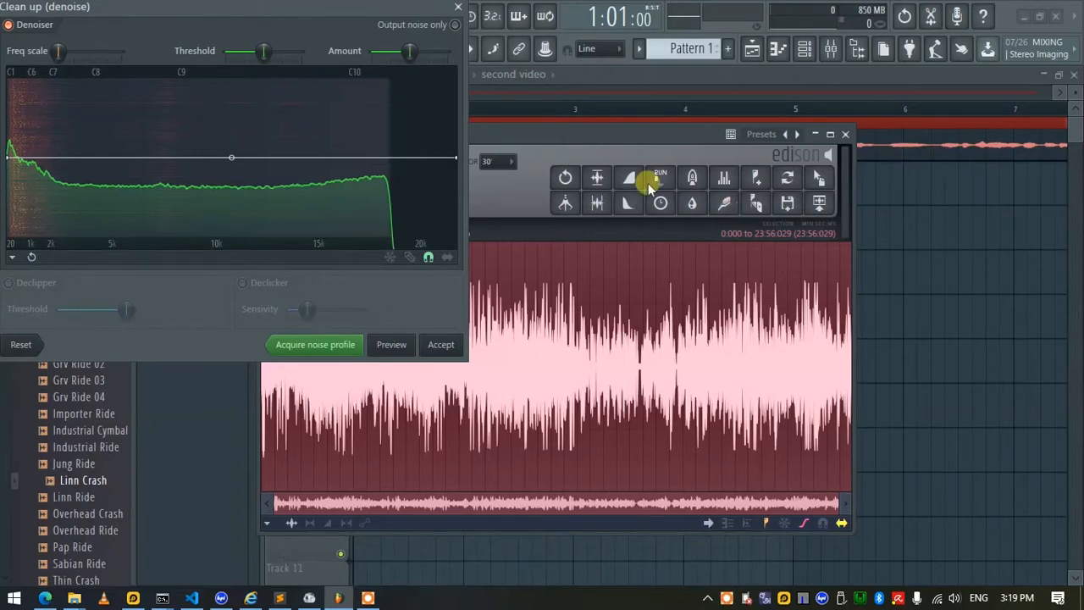
left_click_drag(122, 7, 540, 119)
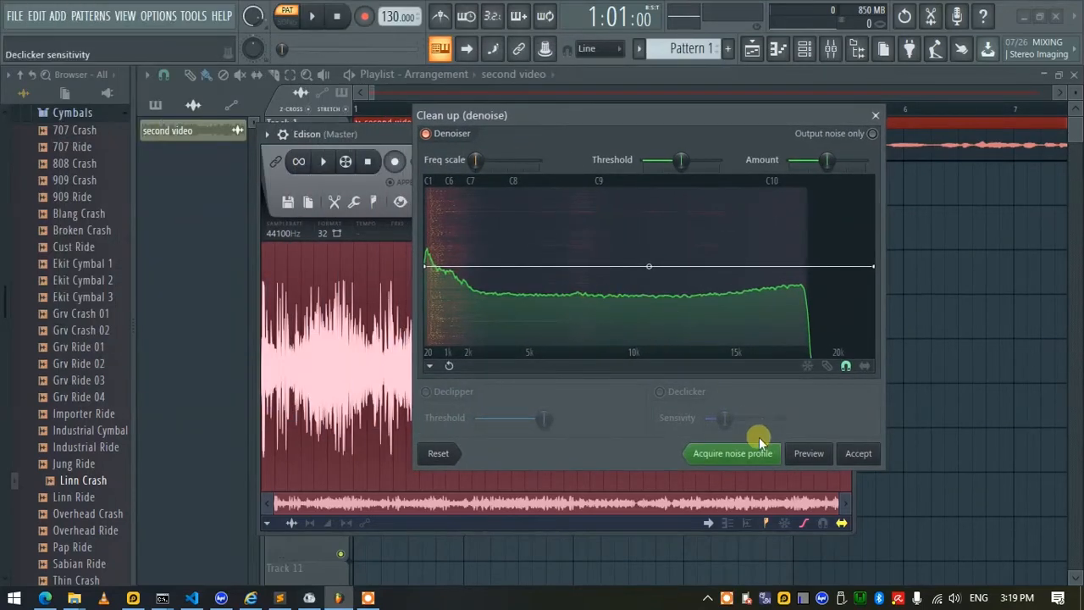
left_click(808, 463)
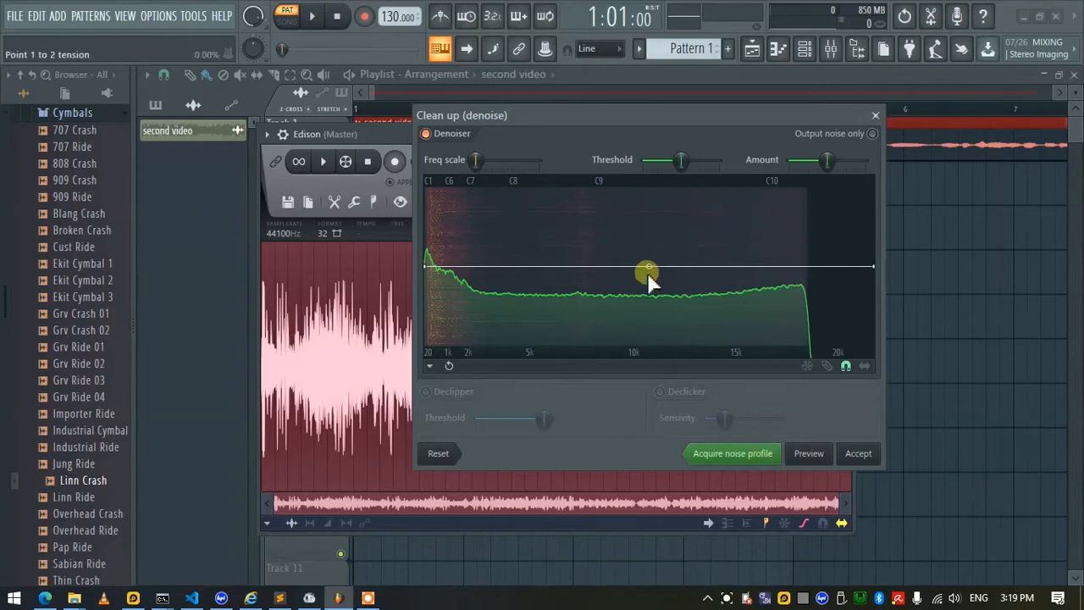
left_click(857, 454)
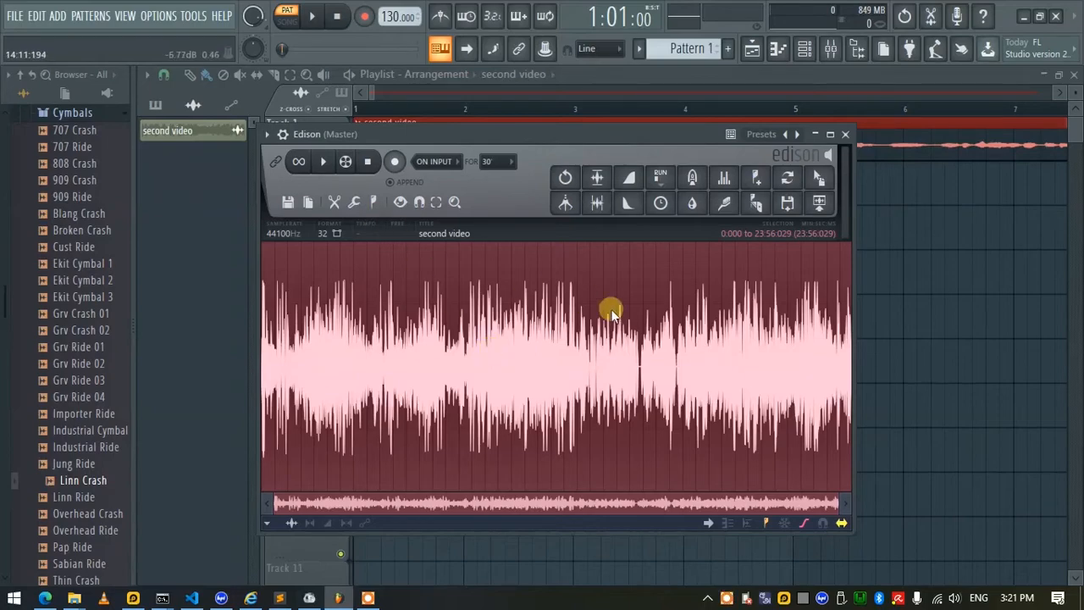
Select a pause in the denoised sample from 15:17.017 to 15:23.263 and listen to it for remaining noise
scroll(643, 297, "up", 4)
scroll(645, 296, "up", 10)
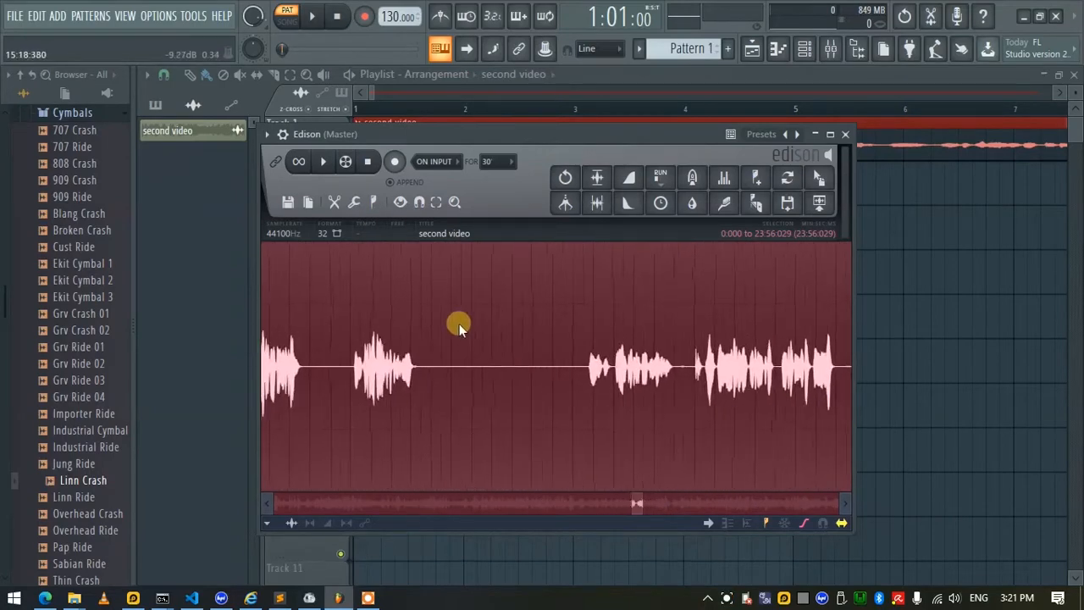
left_click(426, 331)
left_click_drag(425, 327, 661, 331)
key("space")
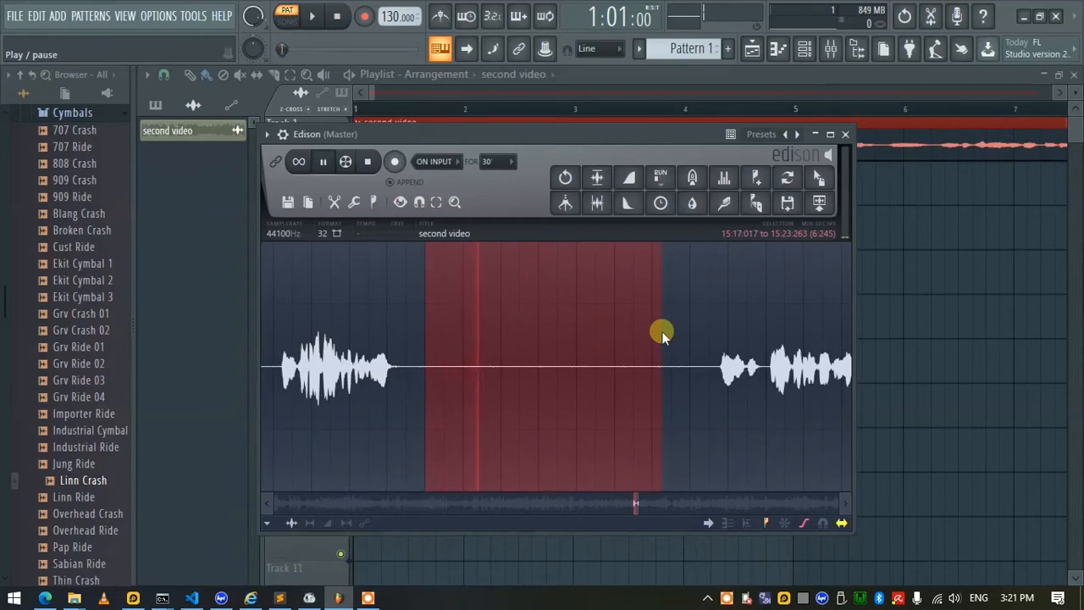
key("space")
scroll(661, 331, "down", 3)
scroll(661, 331, "down", 5)
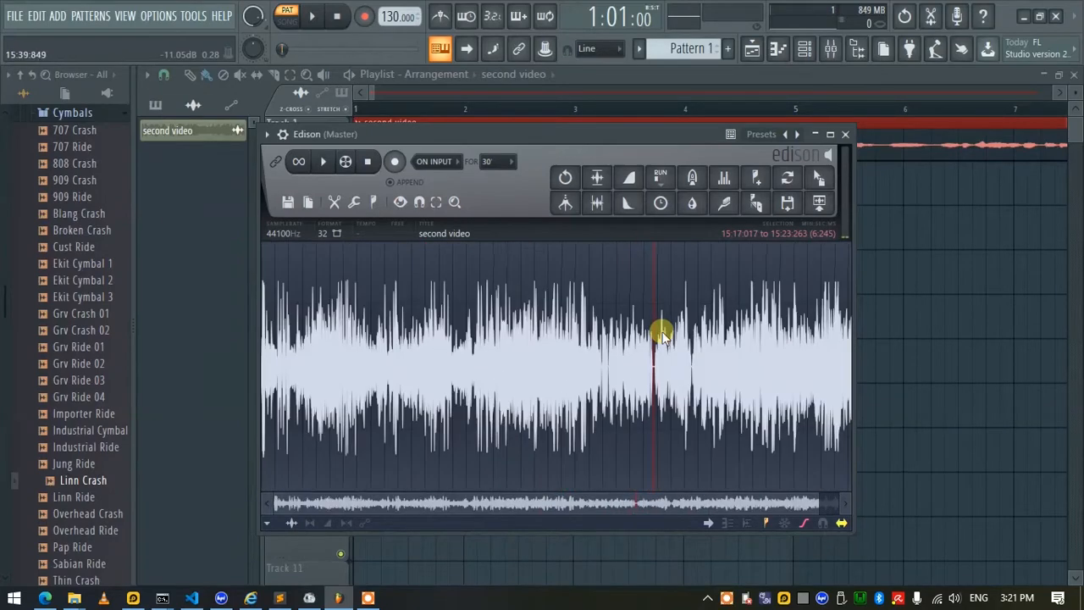
Save the cleaned sample to the Desktop as second video.wav in Microsoft wave format
left_click(289, 202)
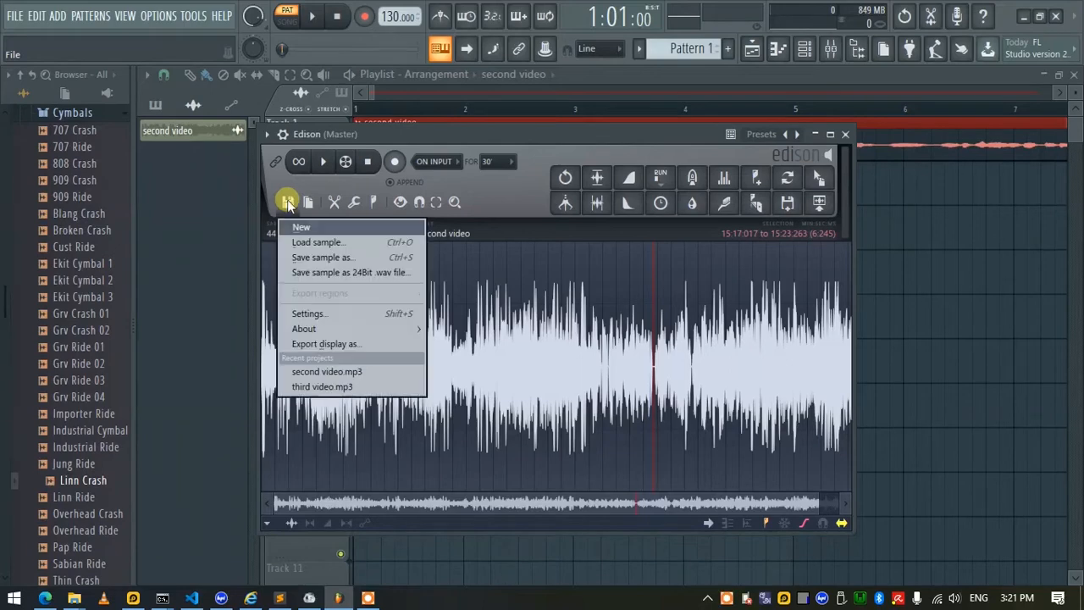
left_click(311, 257)
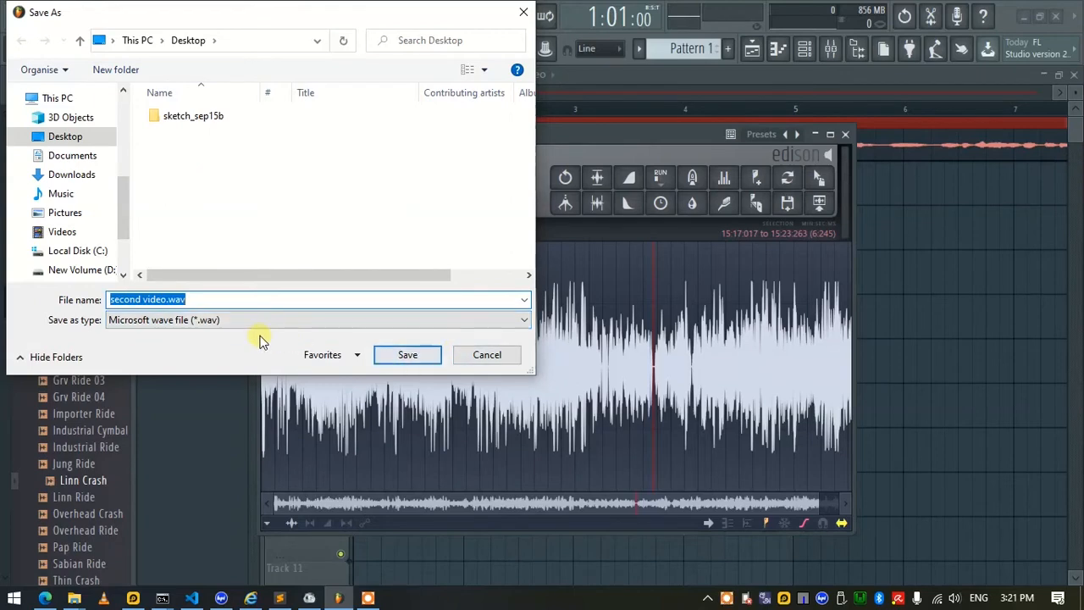
left_click(408, 354)
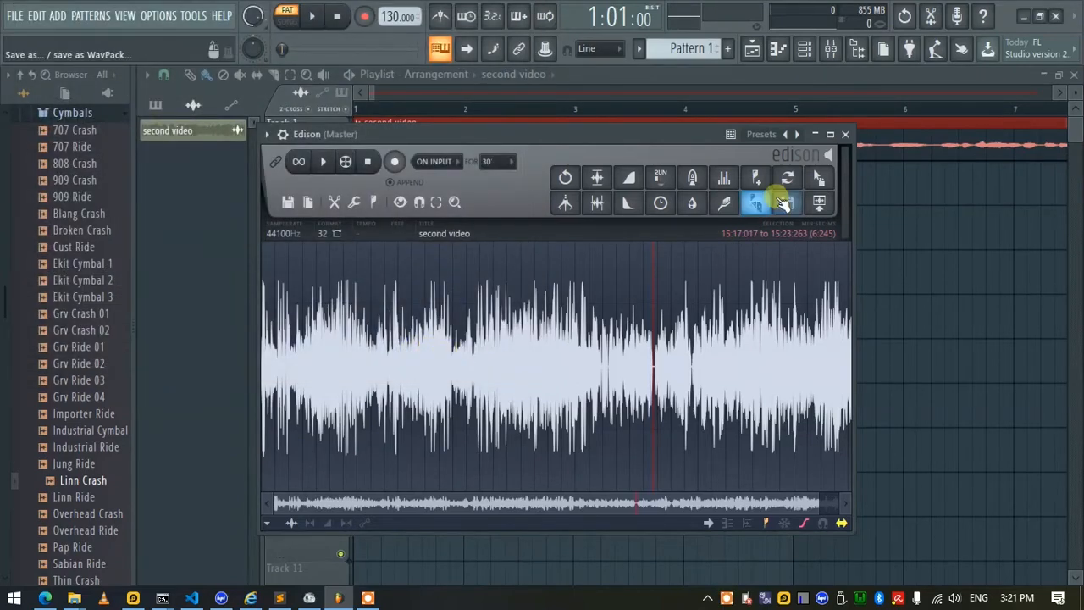
Start a new project from the Minimal category's Empty template
left_click(814, 134)
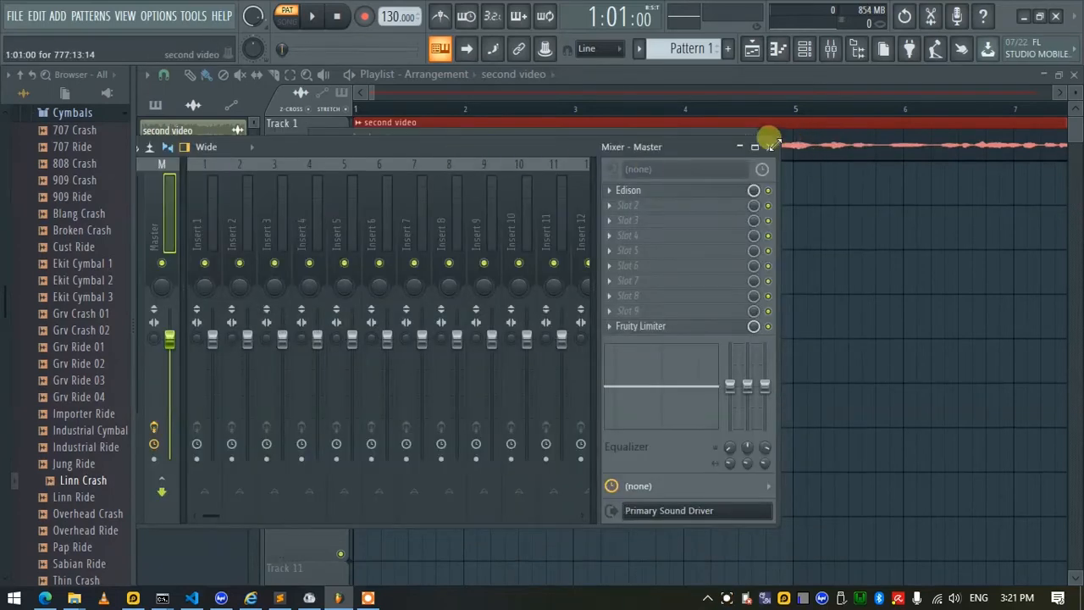
left_click(14, 16)
mouse_move(48, 55)
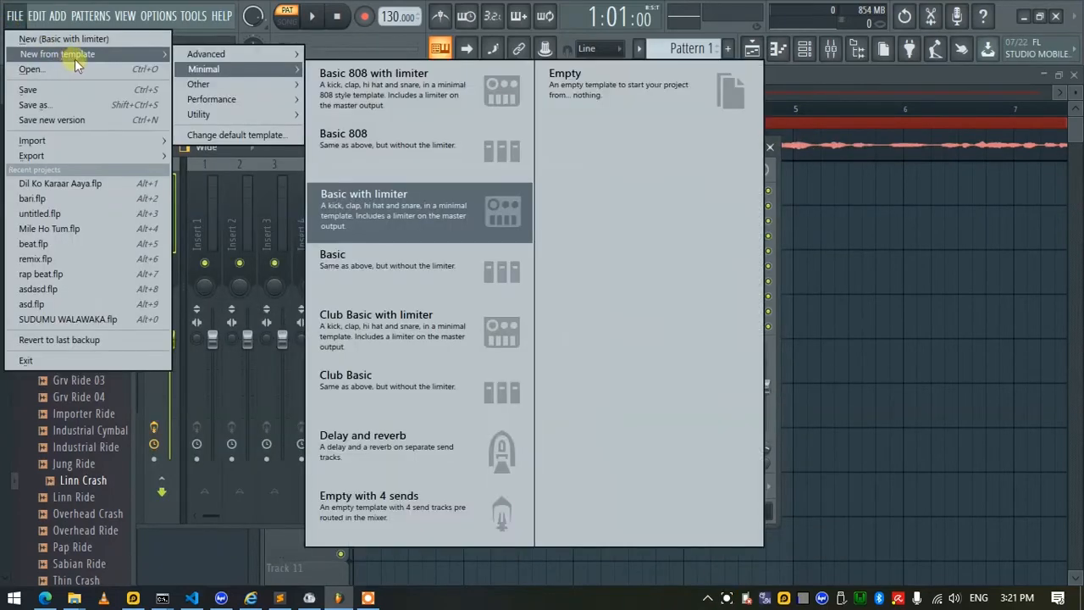
left_click(578, 108)
left_click(562, 343)
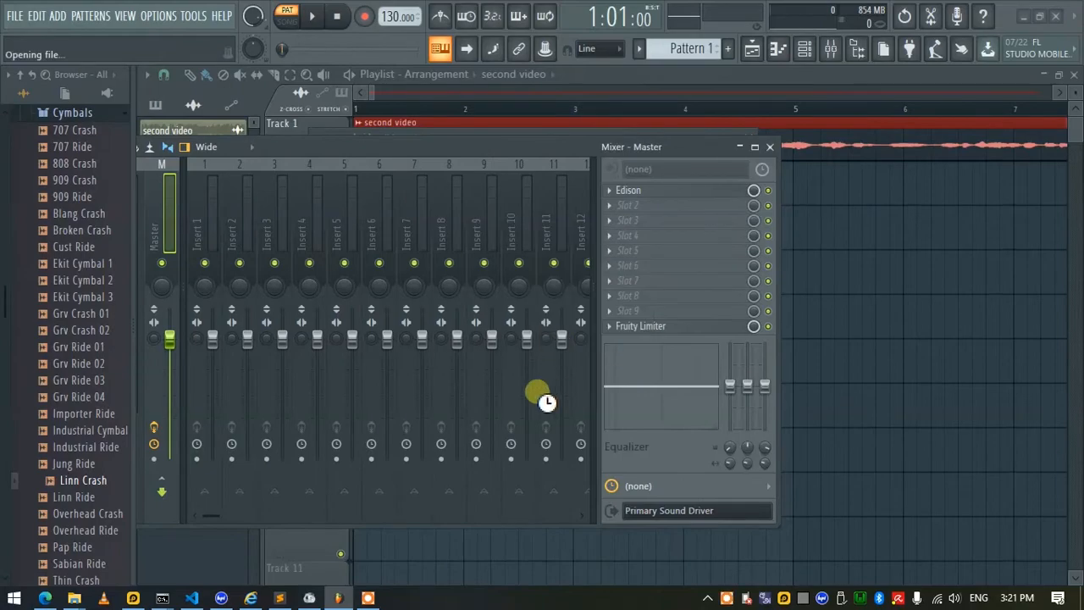
Bring second video.wav from the Desktop folder in File Explorer into the FL Studio playlist as an audio clip on Track 1
left_click(69, 597)
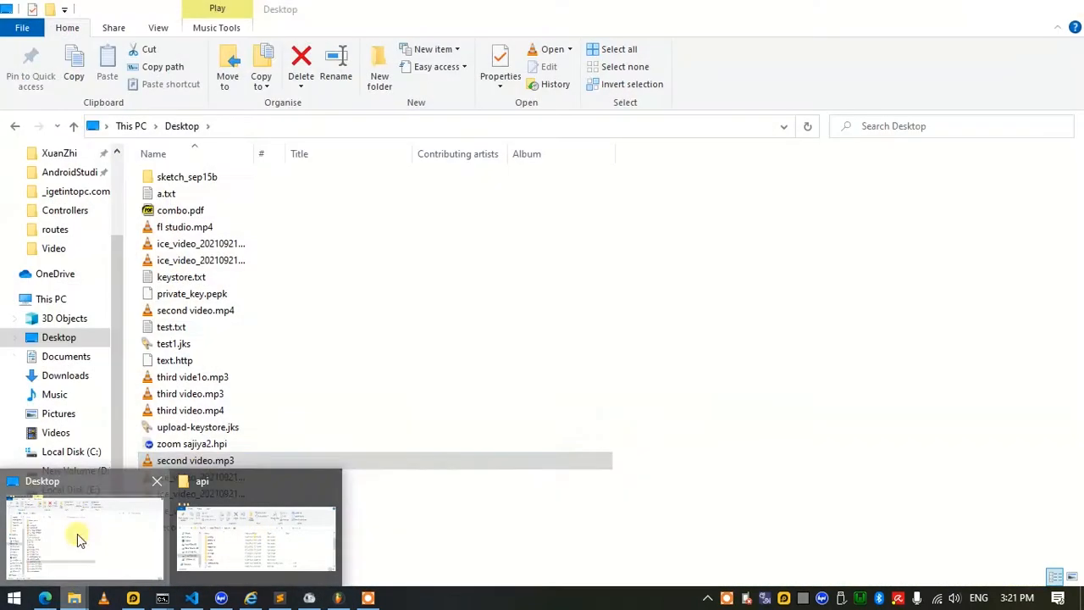
left_click(82, 536)
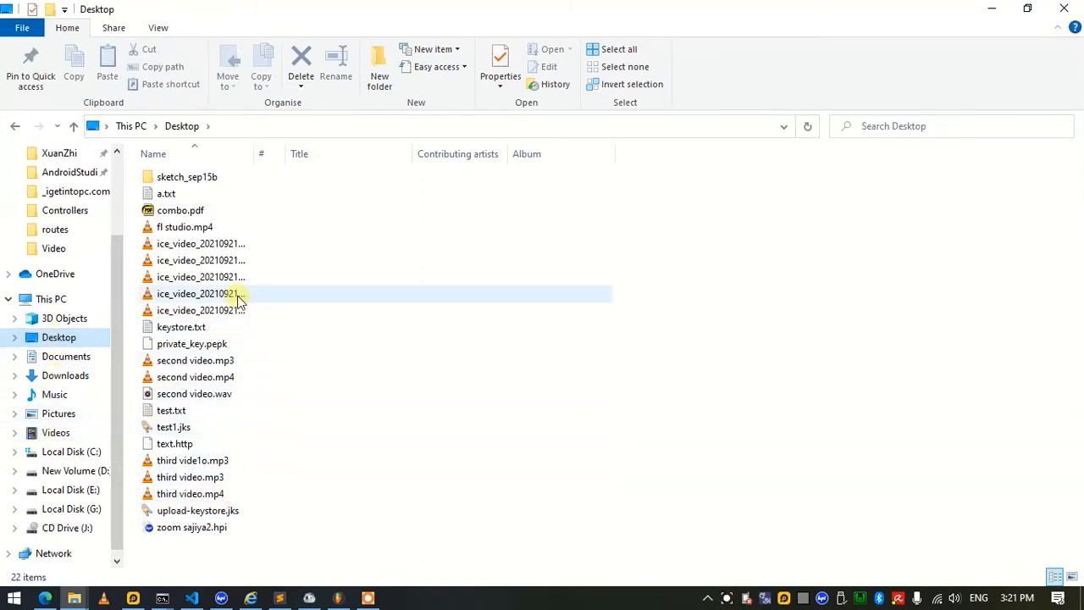
left_click(234, 394)
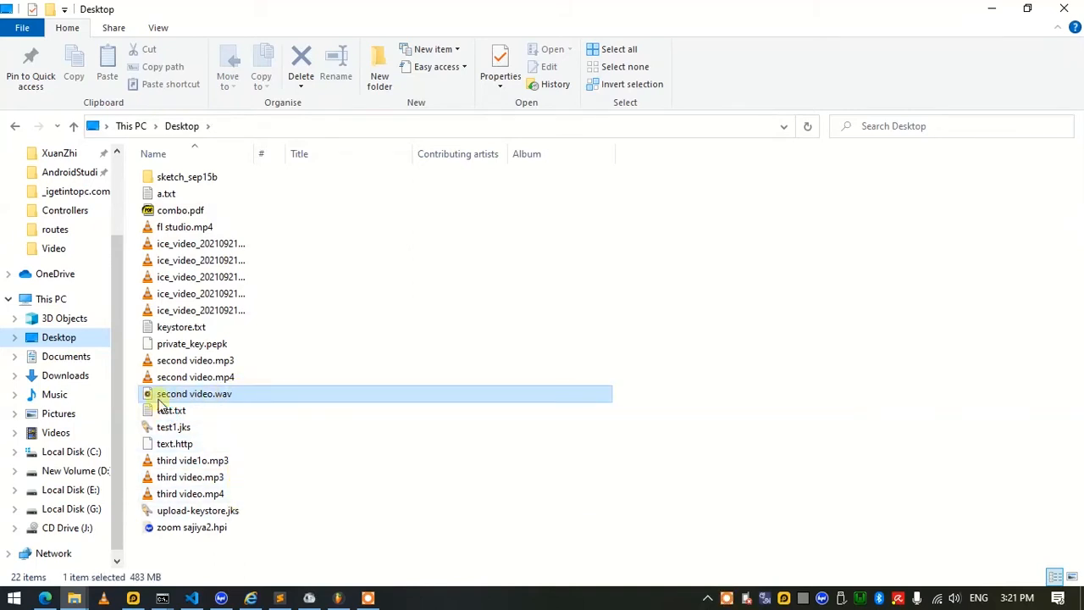
left_click_drag(161, 404, 320, 126)
scroll(468, 164, "up", 1)
scroll(406, 111, "up", 4)
Check the second video clip's channel settings alongside the mixer, close the settings, and select the Insert 1 mixer track
double_click(421, 144)
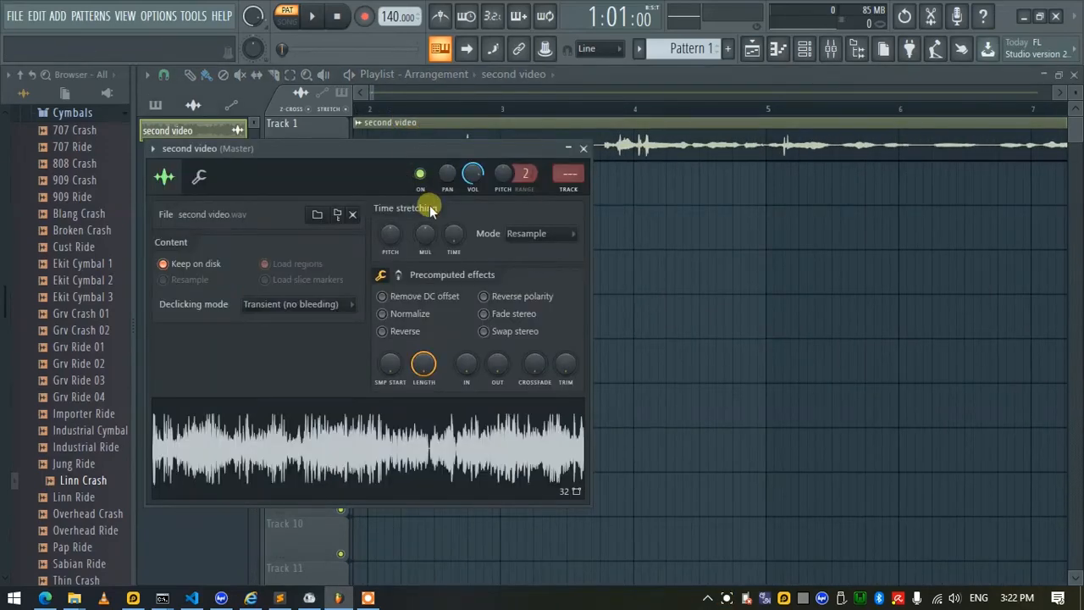
left_click(831, 48)
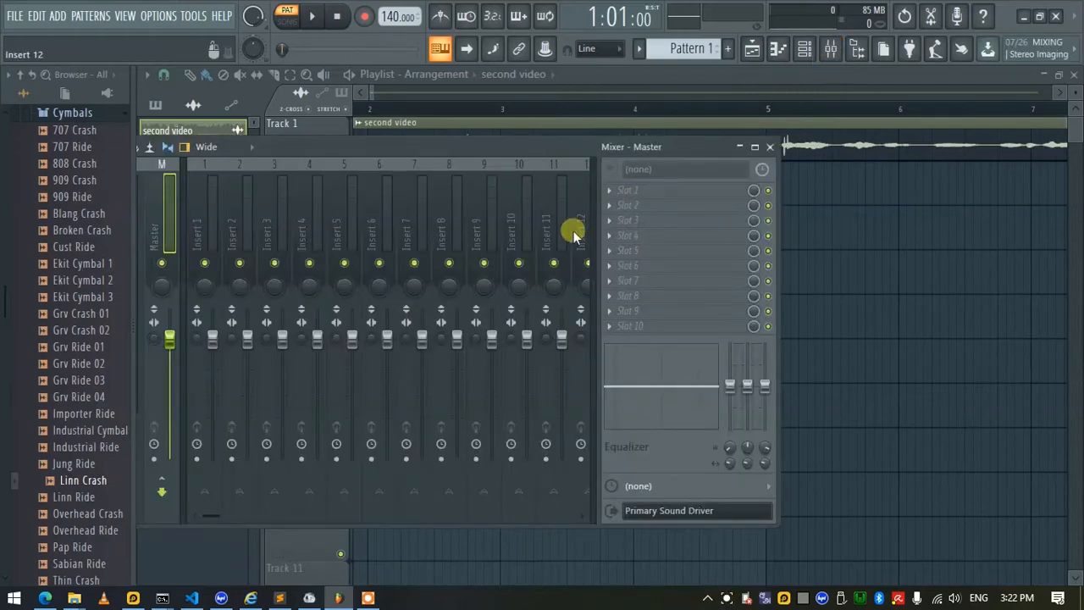
left_click_drag(436, 141, 655, 182)
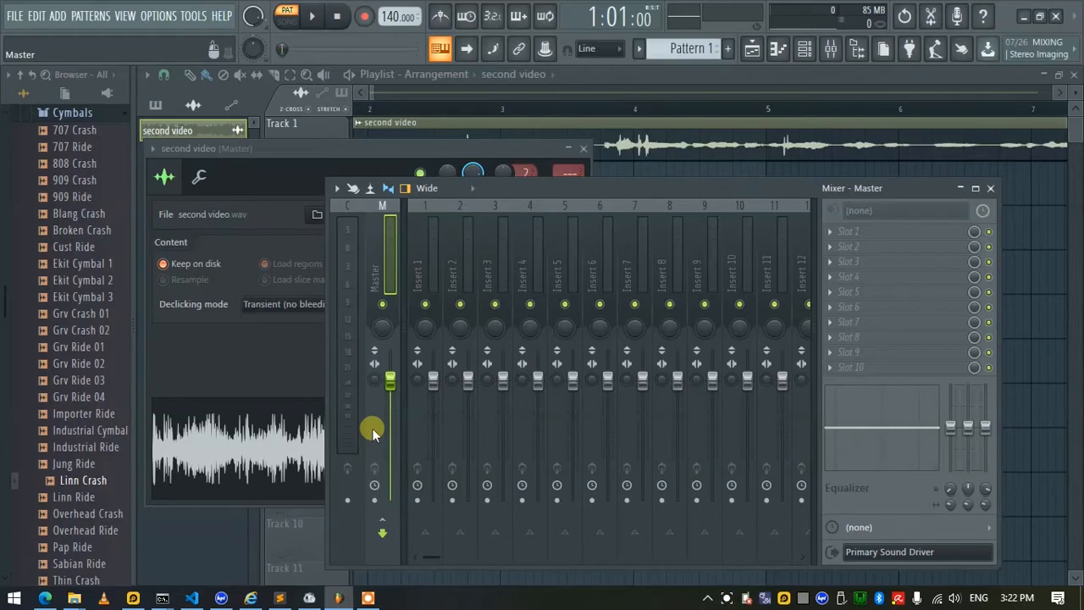
left_click(582, 148)
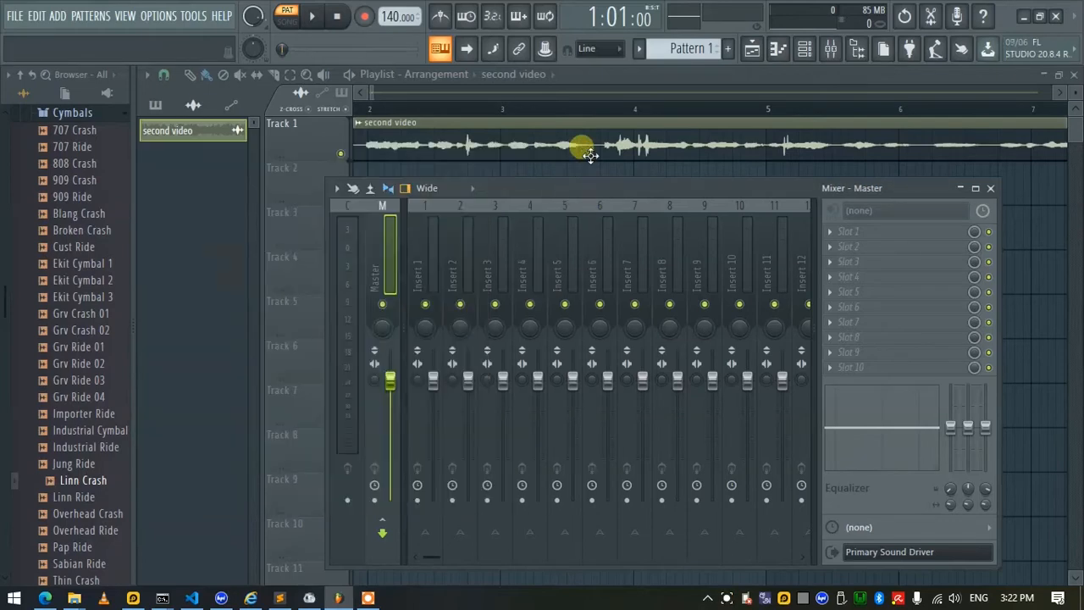
left_click(421, 280)
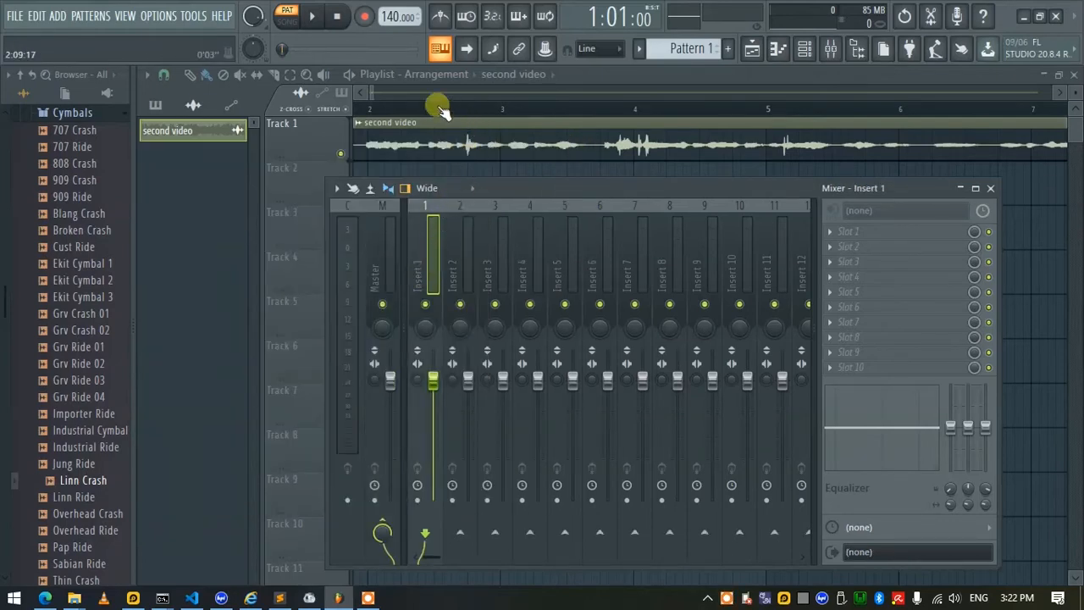
Play the second video clip from the start while watching its level in the mixer, and open the clip's channel settings
key("F9")
scroll(404, 99, "right", 2)
scroll(397, 100, "left", 5)
key("space")
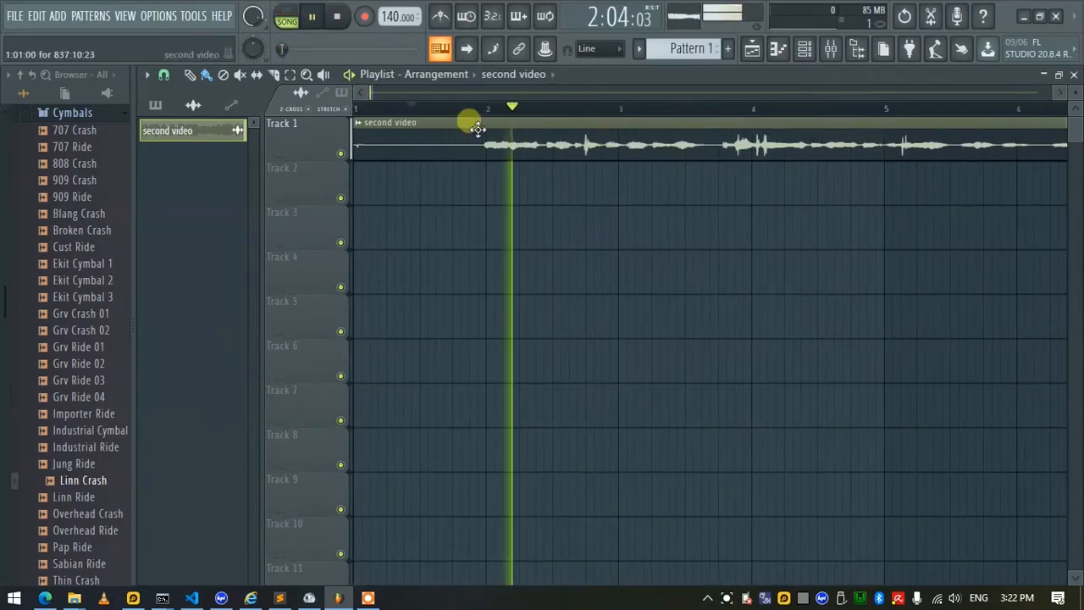
left_click(829, 49)
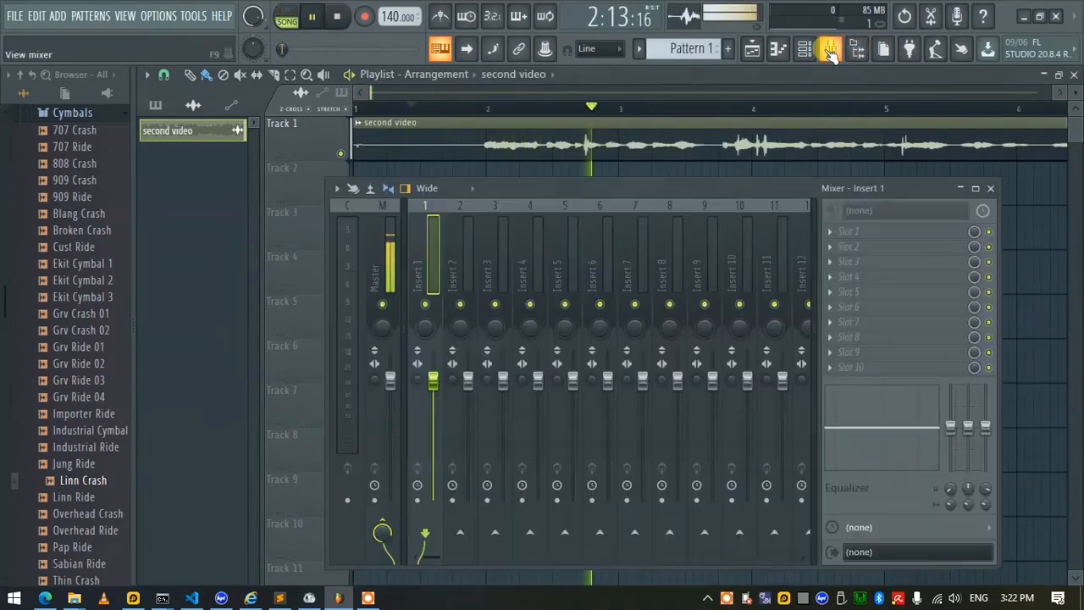
left_click(311, 18)
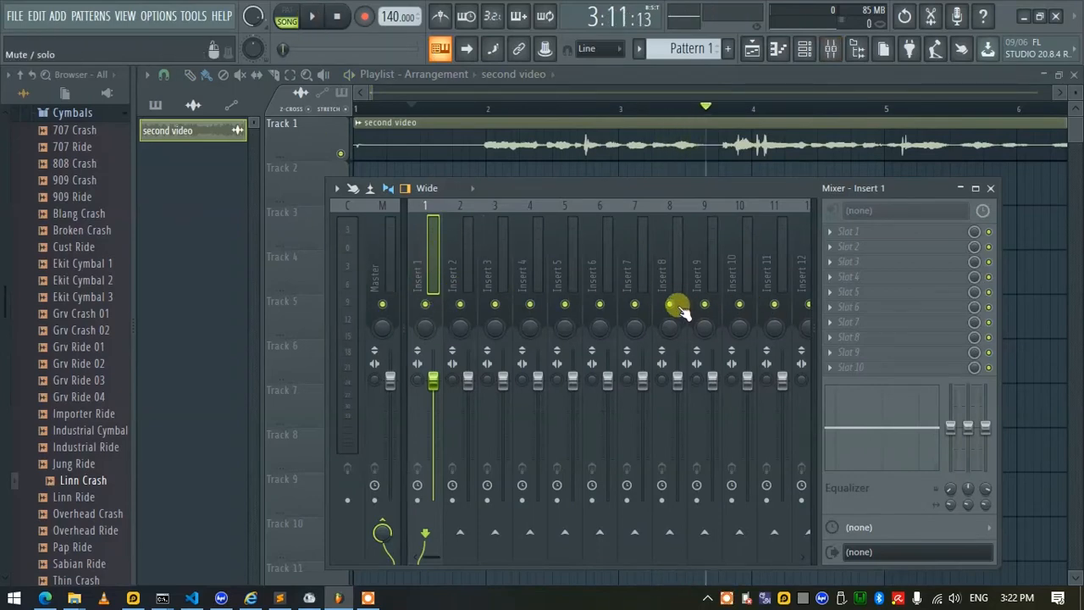
double_click(486, 149)
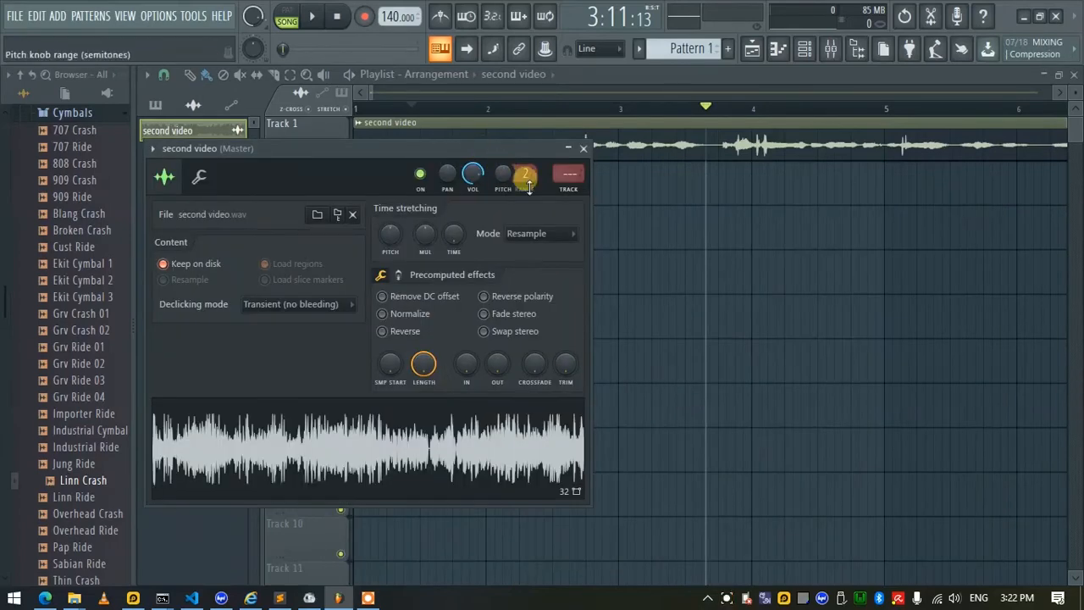
left_click(739, 598)
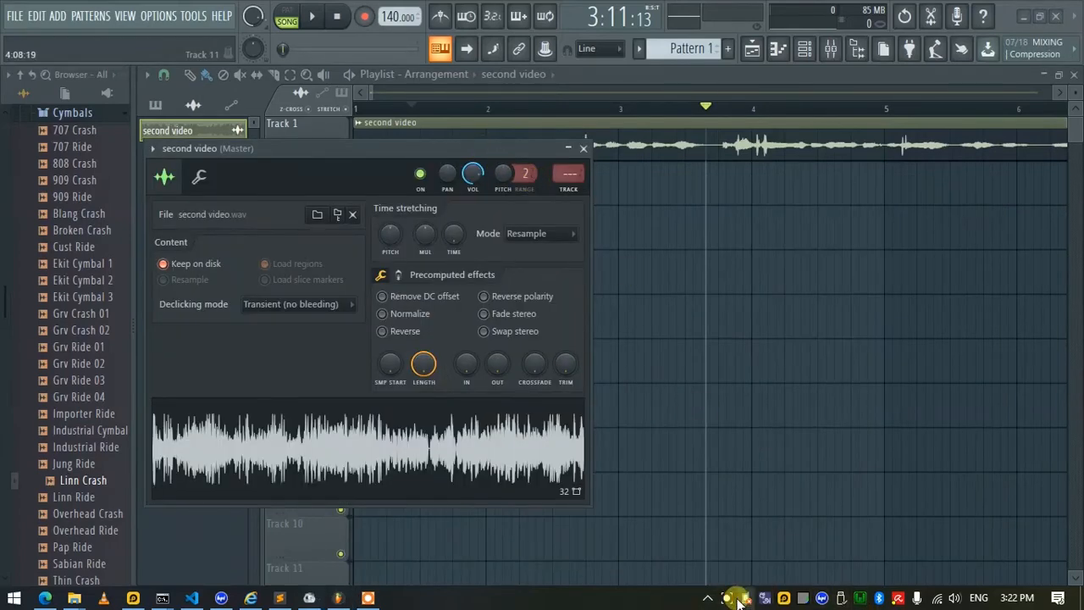
left_click(730, 598)
left_click(648, 541)
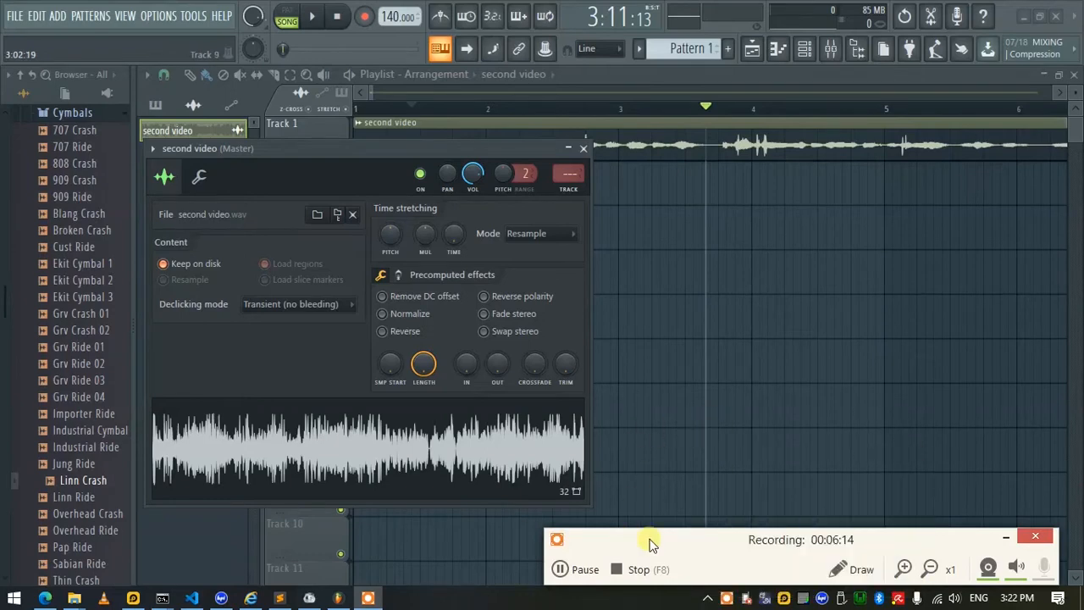
left_click(851, 567)
mouse_move(611, 219)
left_mouse_down()
mouse_move(576, 224)
mouse_move(564, 132)
mouse_move(611, 155)
mouse_move(580, 159)
left_mouse_up()
left_click(864, 552)
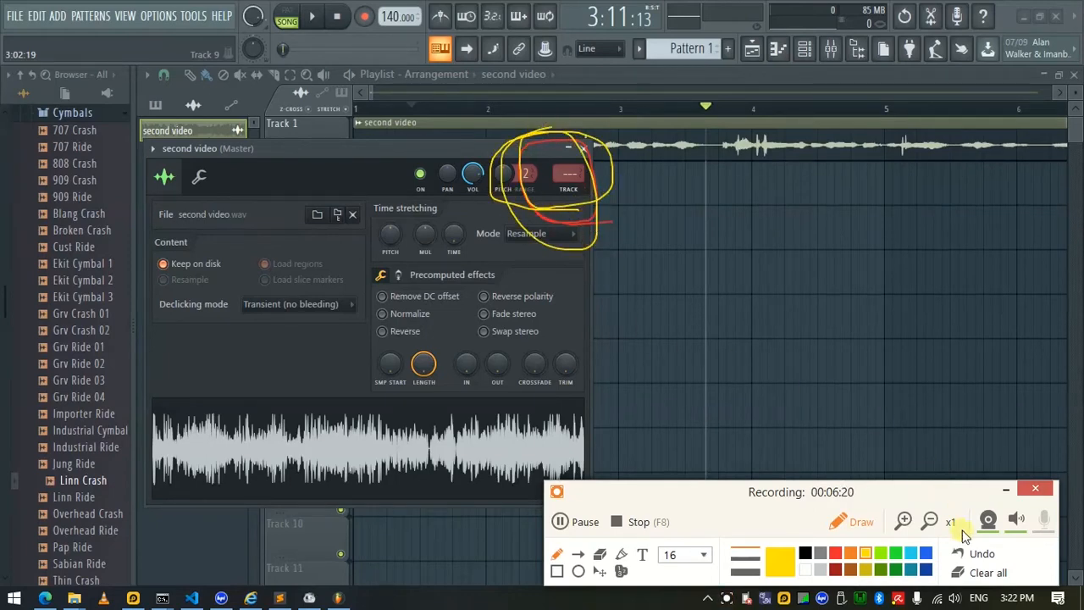
left_click(987, 573)
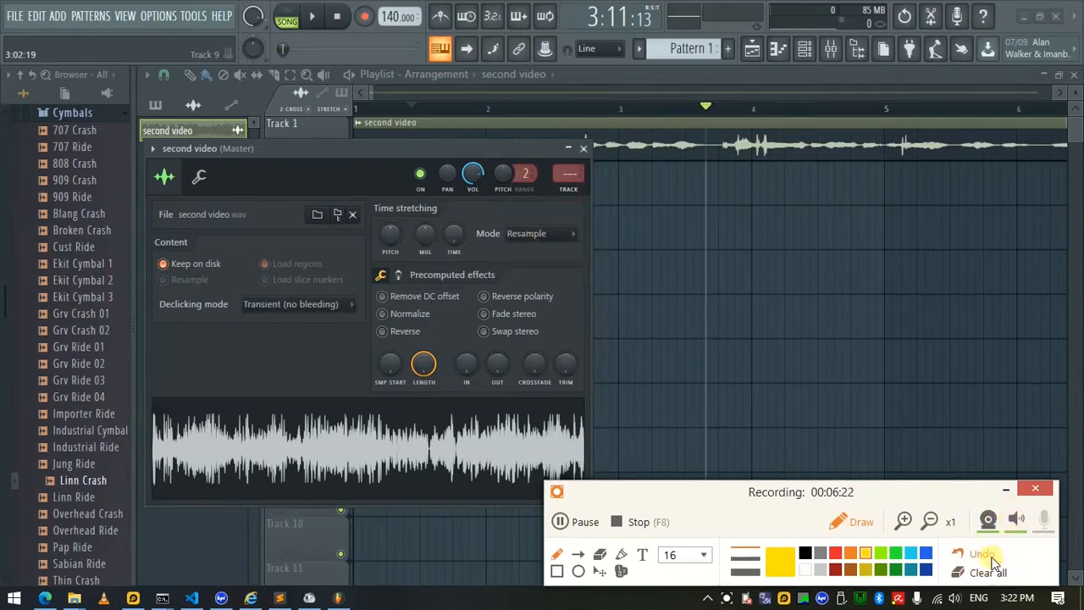
left_click(850, 522)
Route the second video clip to mixer track 2 and close its channel settings
left_click(581, 179)
scroll(581, 180, "up", 6)
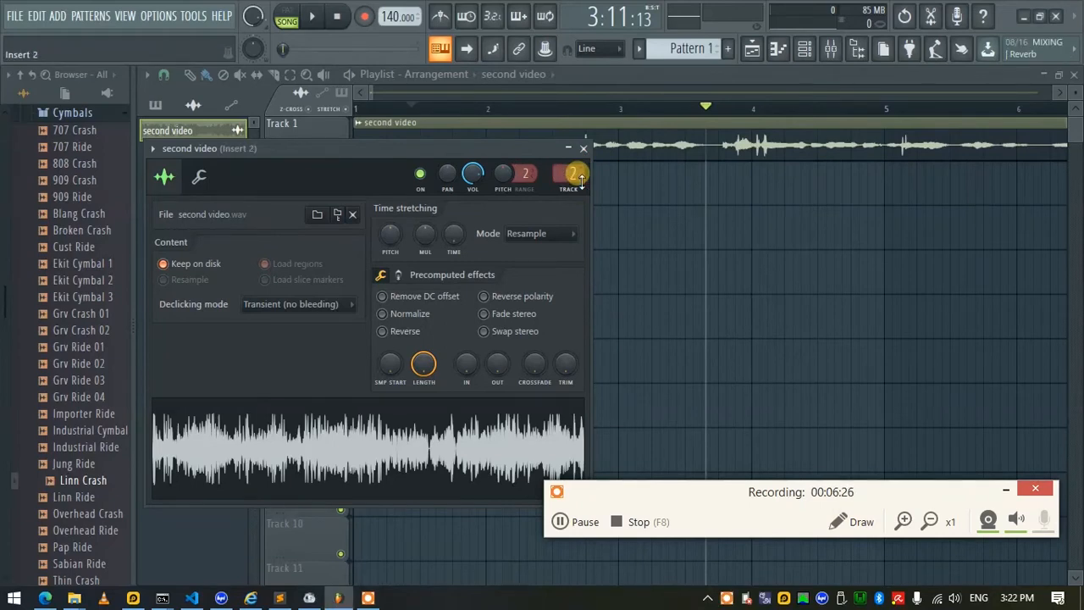
left_click(384, 133)
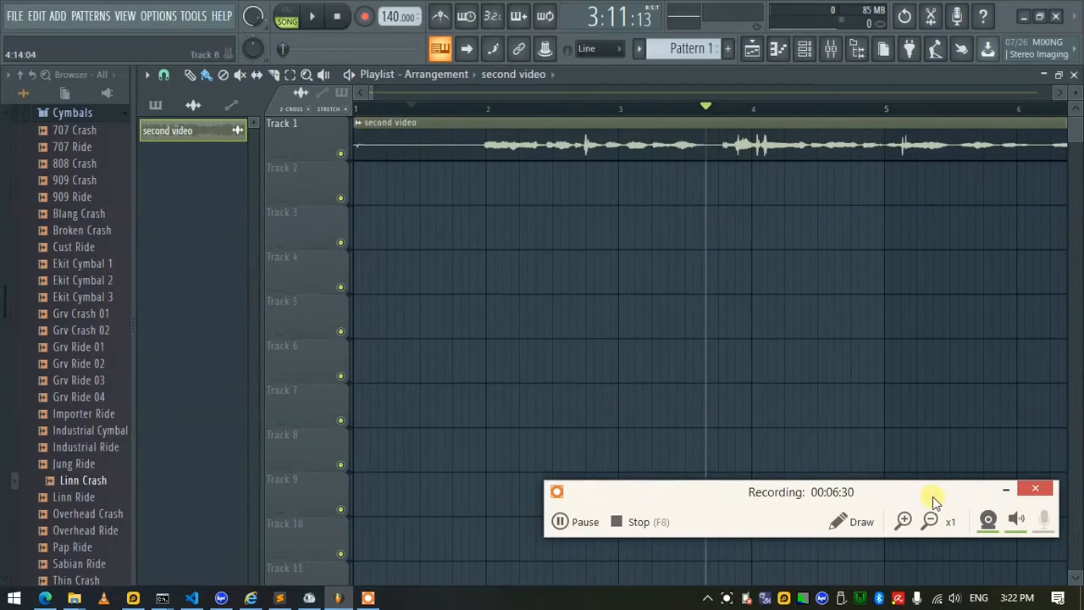
left_click(842, 522)
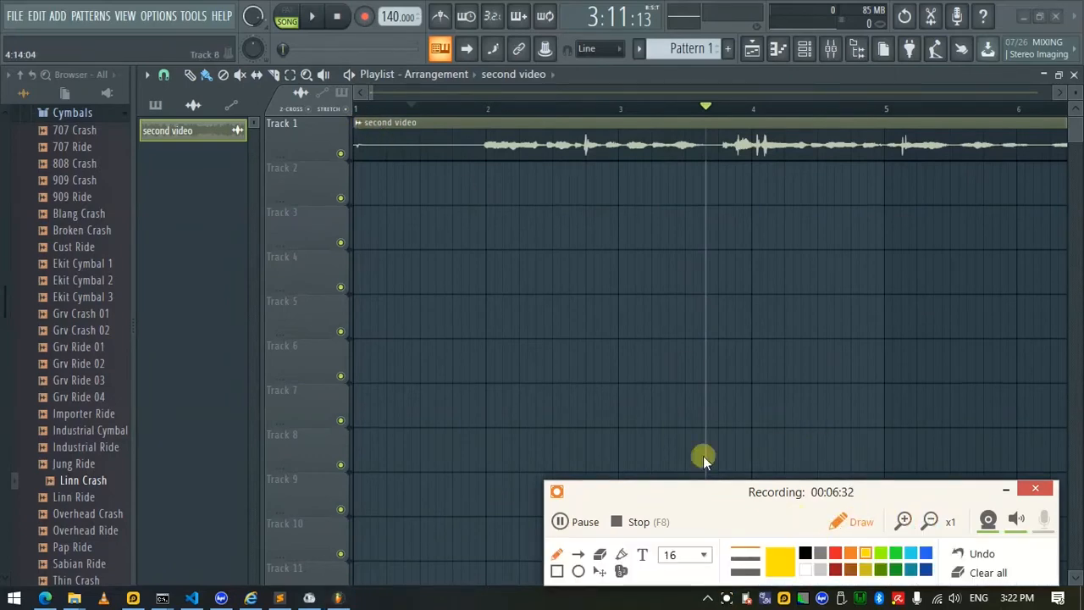
mouse_move(357, 127)
left_mouse_down()
mouse_move(367, 117)
mouse_move(347, 110)
left_mouse_up()
left_click_drag(362, 147, 363, 278)
left_click_drag(341, 179, 373, 169)
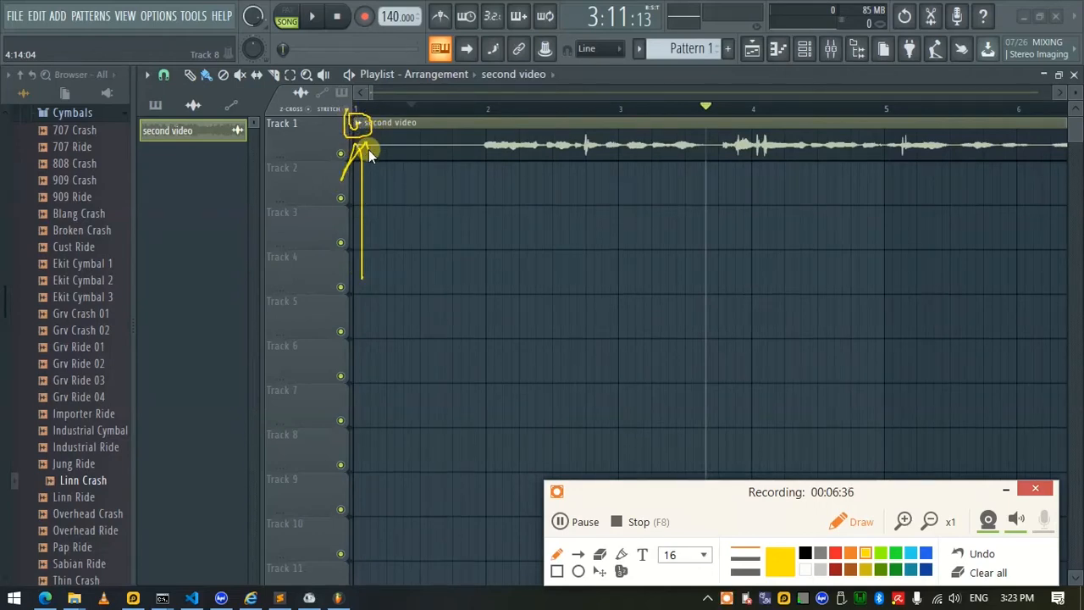
left_click(1006, 573)
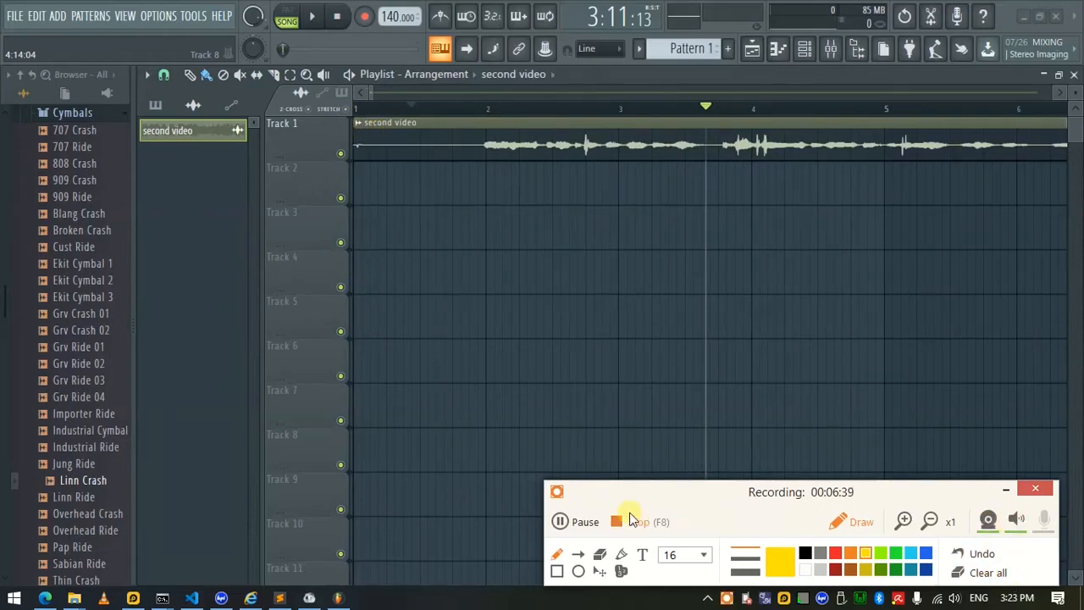
left_click(853, 522)
Select second video as the playlist clip's source channel and view the mixer
right_click(357, 125)
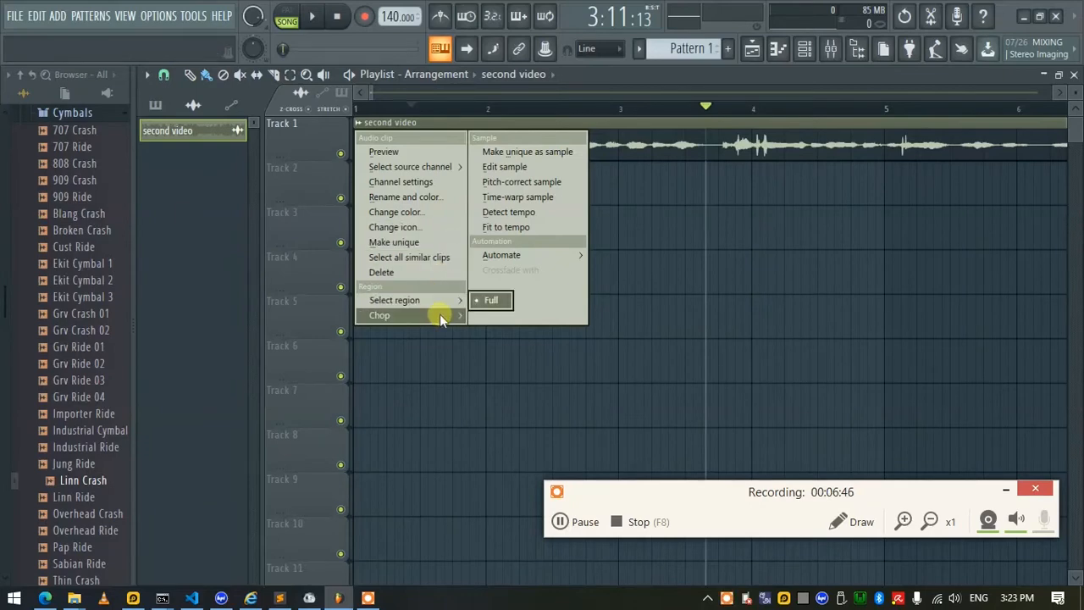
mouse_move(521, 255)
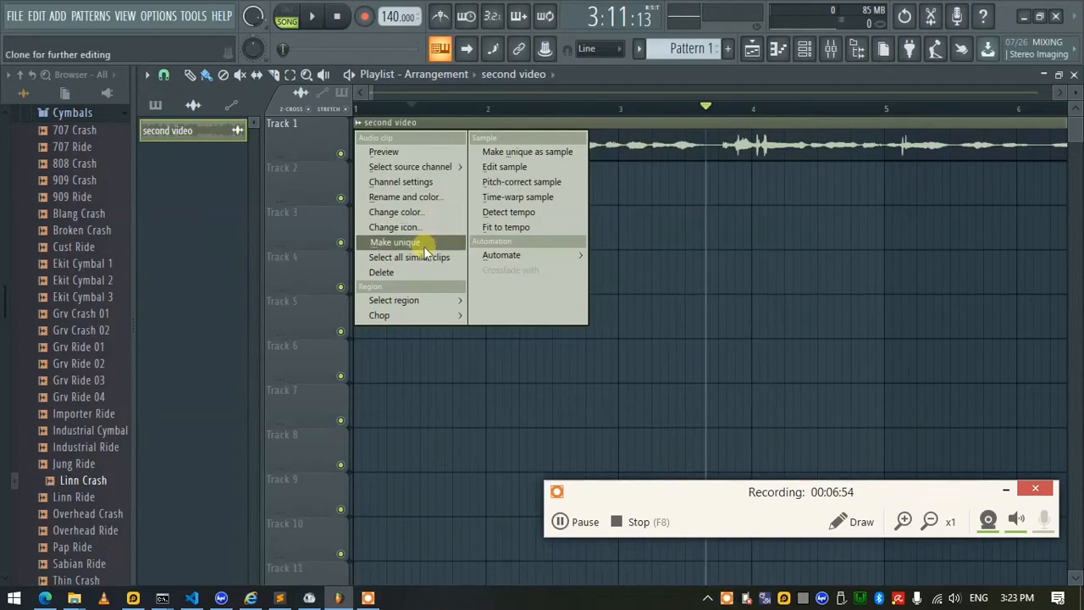
mouse_move(516, 261)
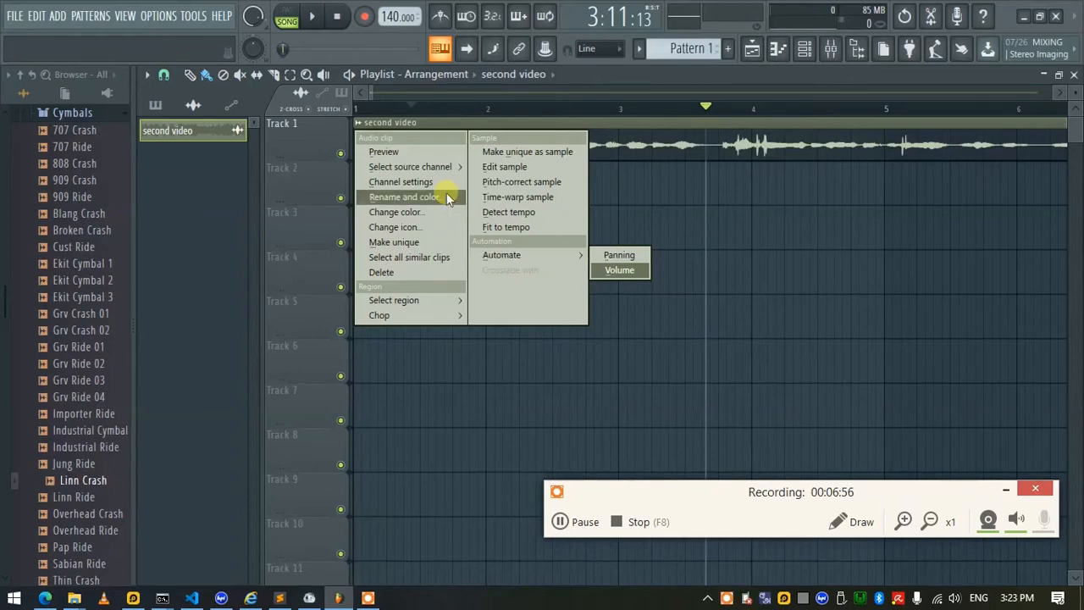
mouse_move(444, 166)
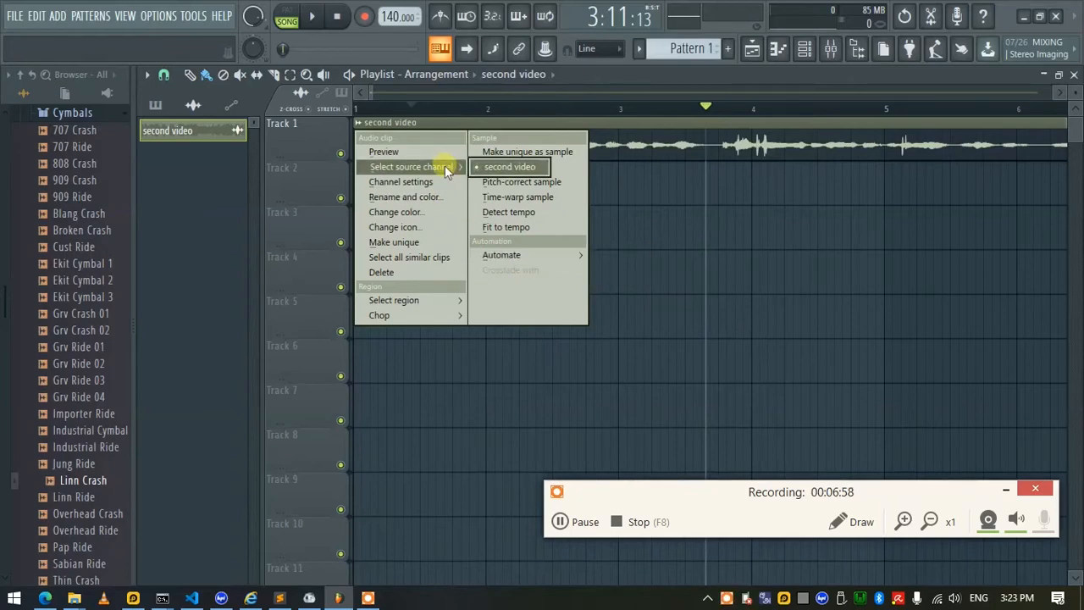
left_click(506, 166)
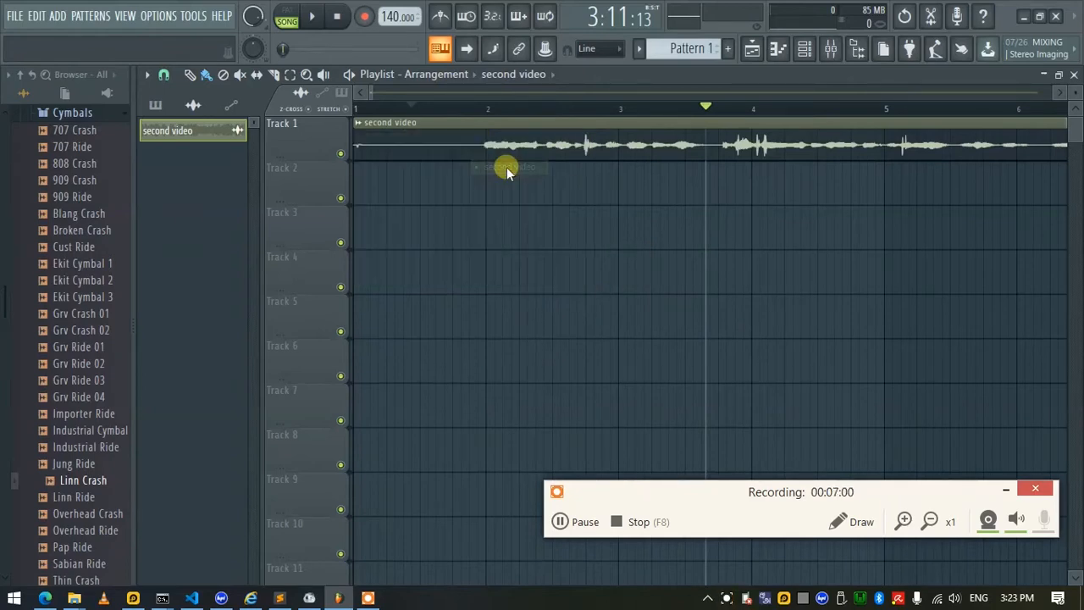
left_click(831, 51)
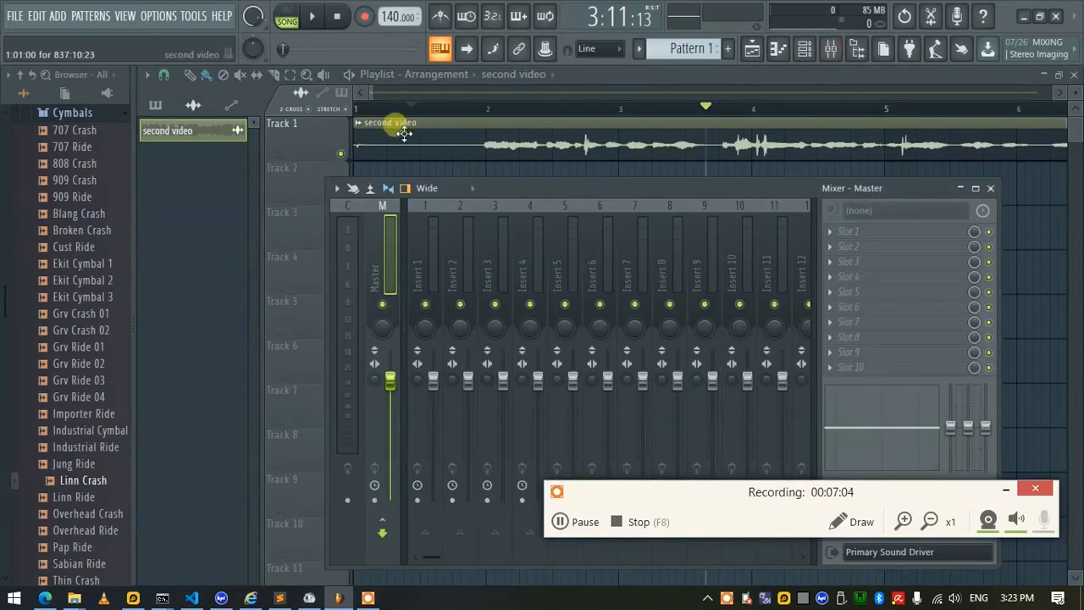
Make the second video playlist clip unique as a sample, and open its channel settings
left_click(359, 123)
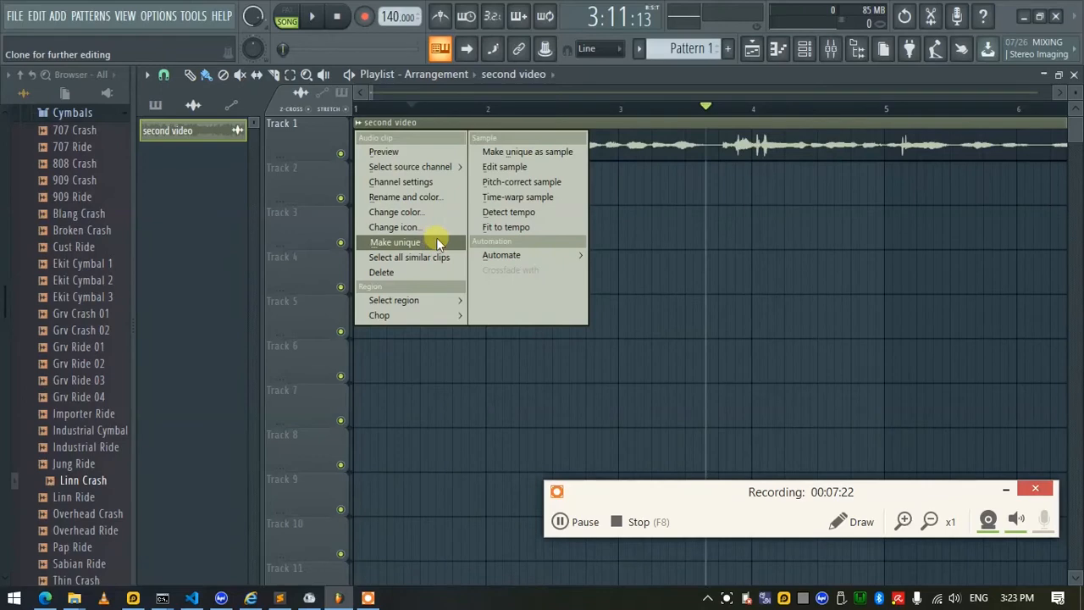
left_click(543, 152)
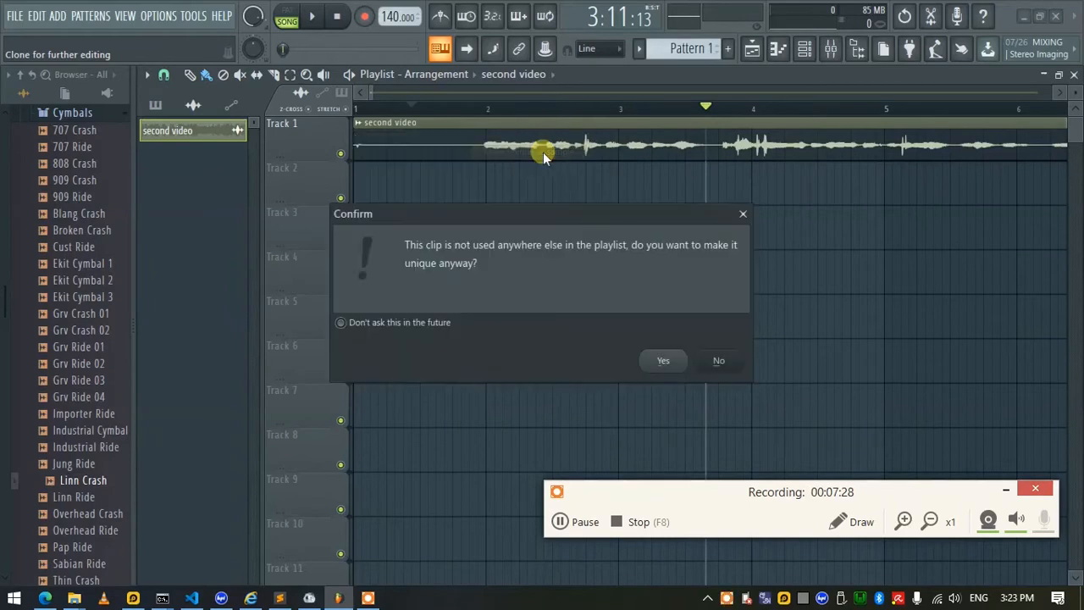
left_click(667, 361)
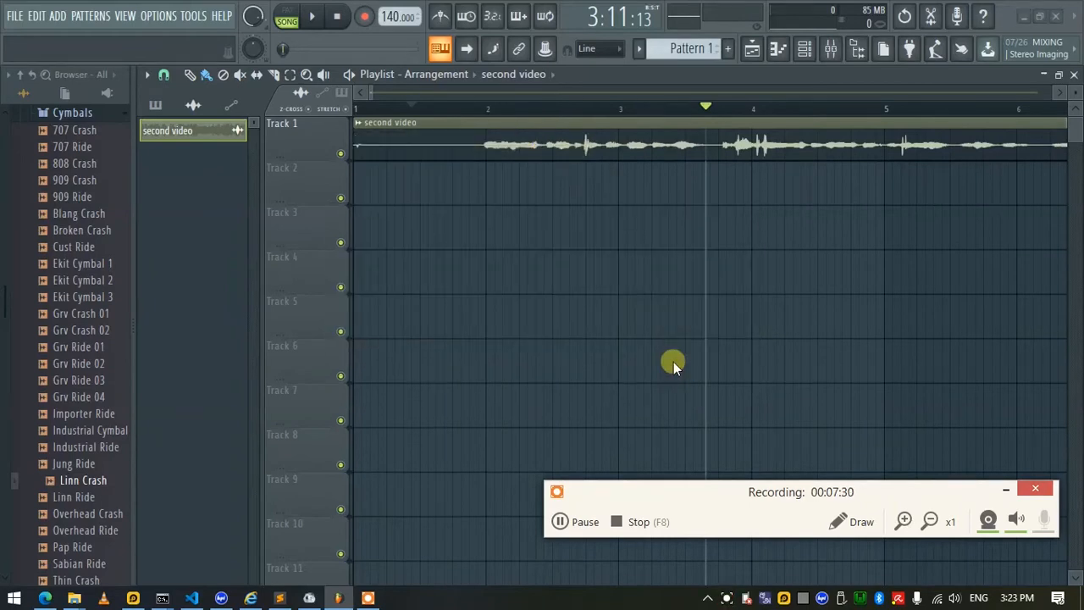
left_click(487, 350)
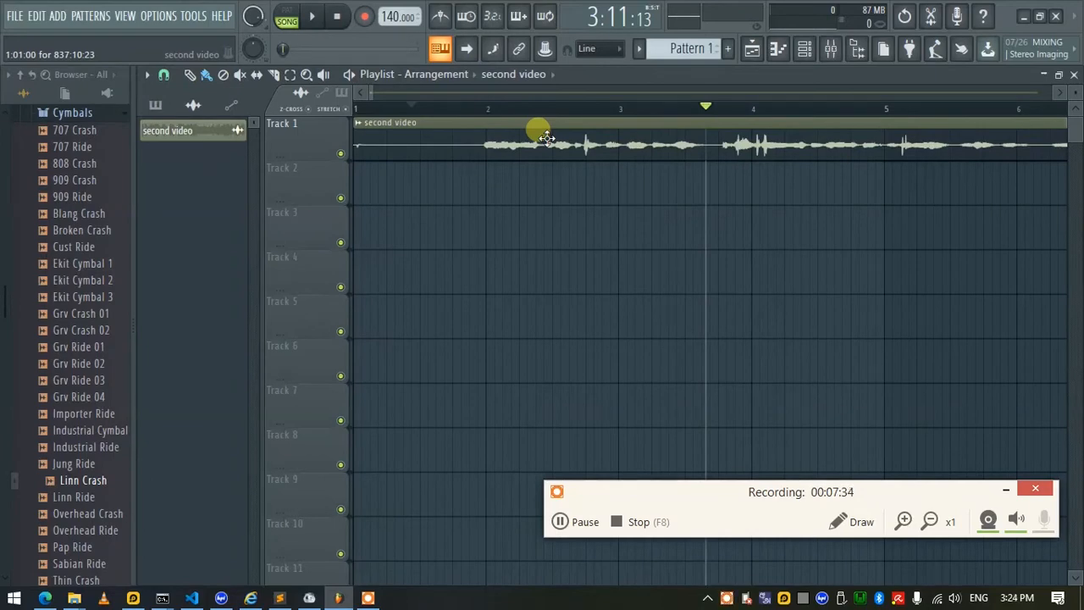
double_click(546, 138)
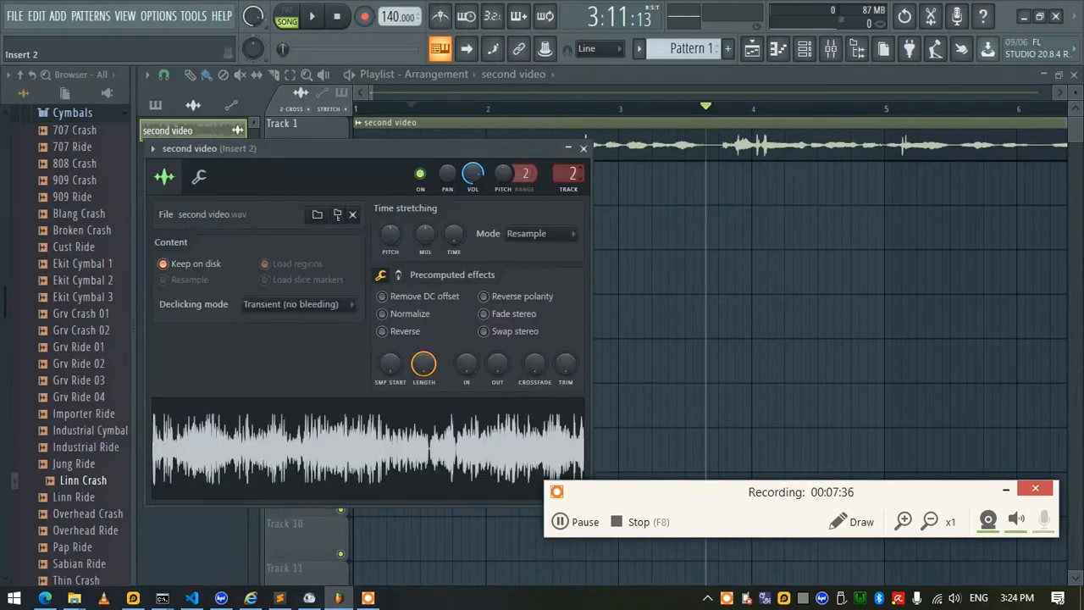
Route the second video channel to mixer track 1 and bring up the mixer clear of the other windows
left_click_drag(569, 173, 569, 181)
left_click(832, 49)
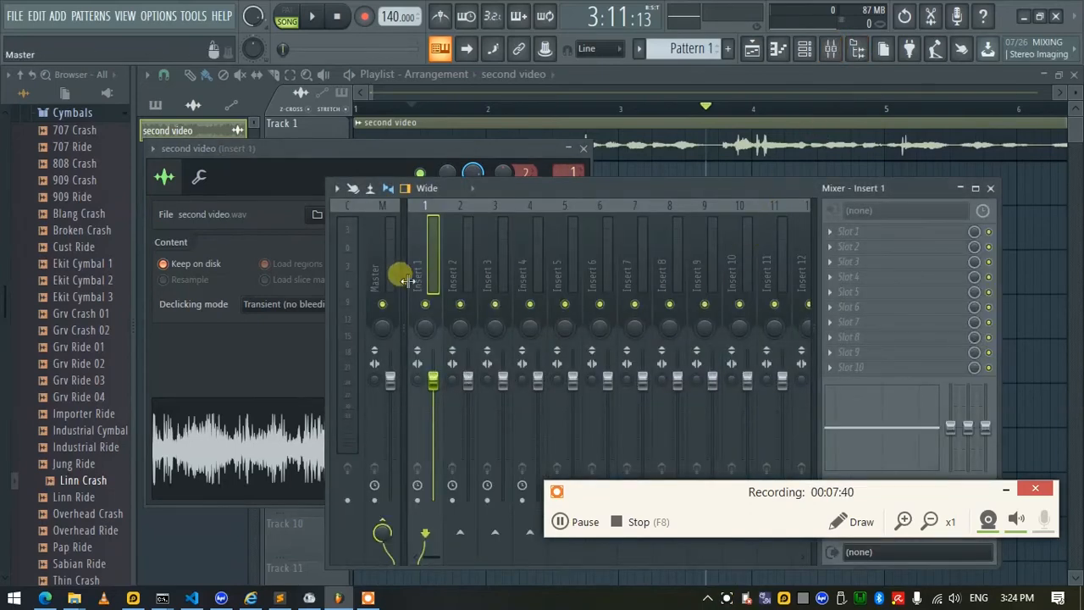
left_click_drag(576, 186, 428, 98)
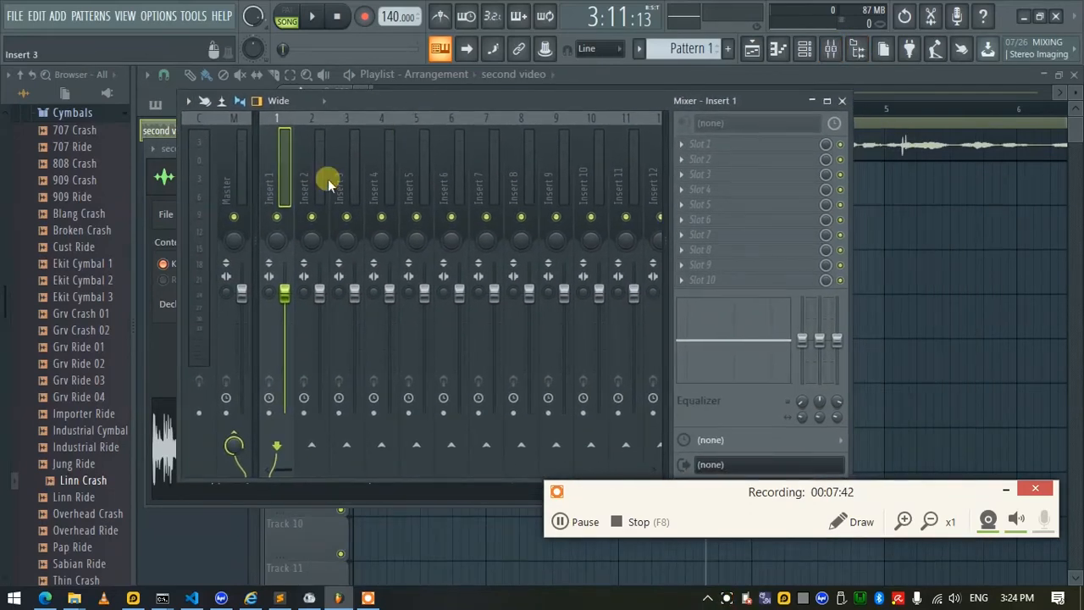
Change the color of mixer track Insert 1 to purple
left_click(305, 186)
left_click(279, 187)
right_click(279, 188)
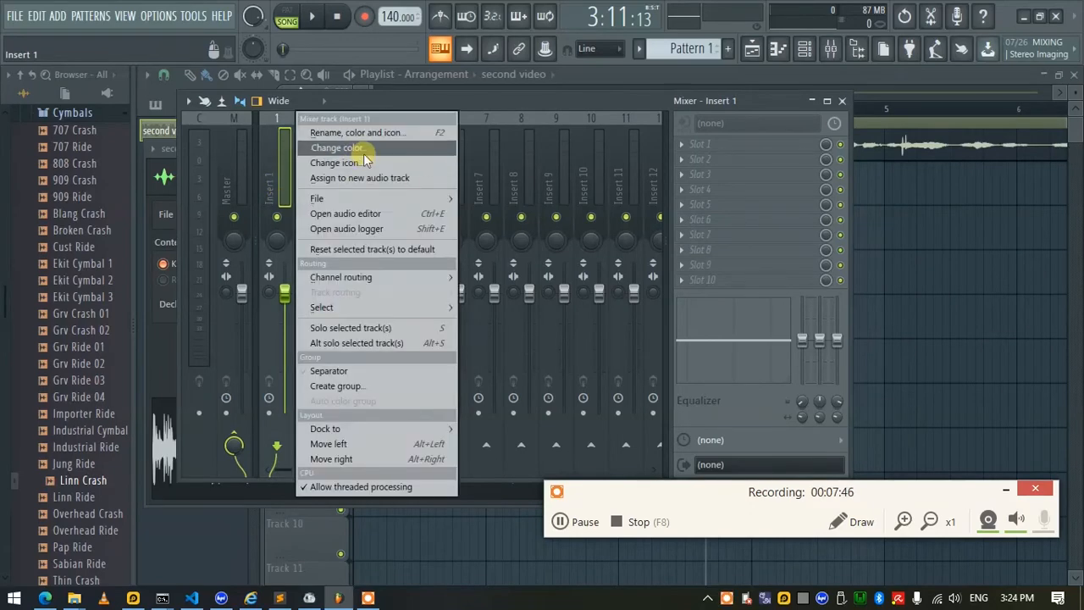
left_click(337, 147)
left_click(352, 196)
Give mixer track Insert 1 the lips icon from the Synth category
right_click(292, 203)
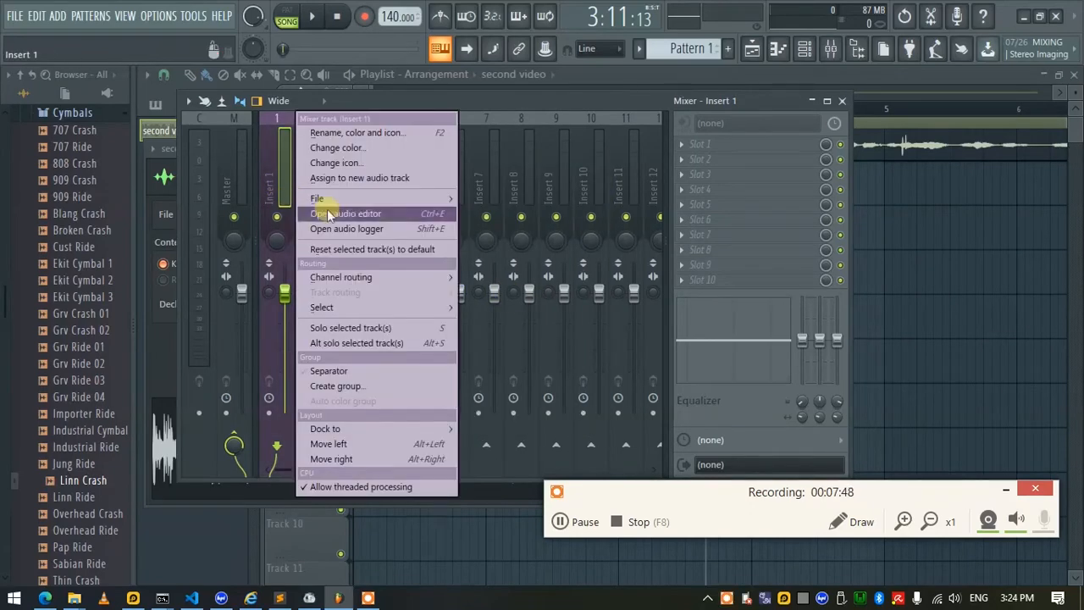
left_click(369, 164)
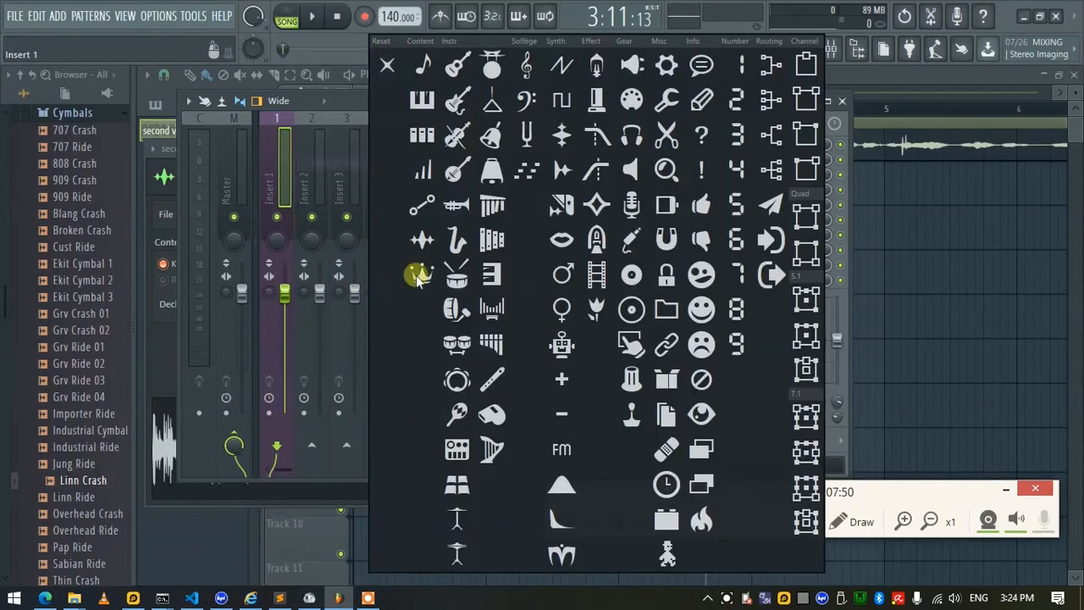
left_click(559, 243)
Rename mixer track Insert 1 to "abc voice"
right_click(290, 189)
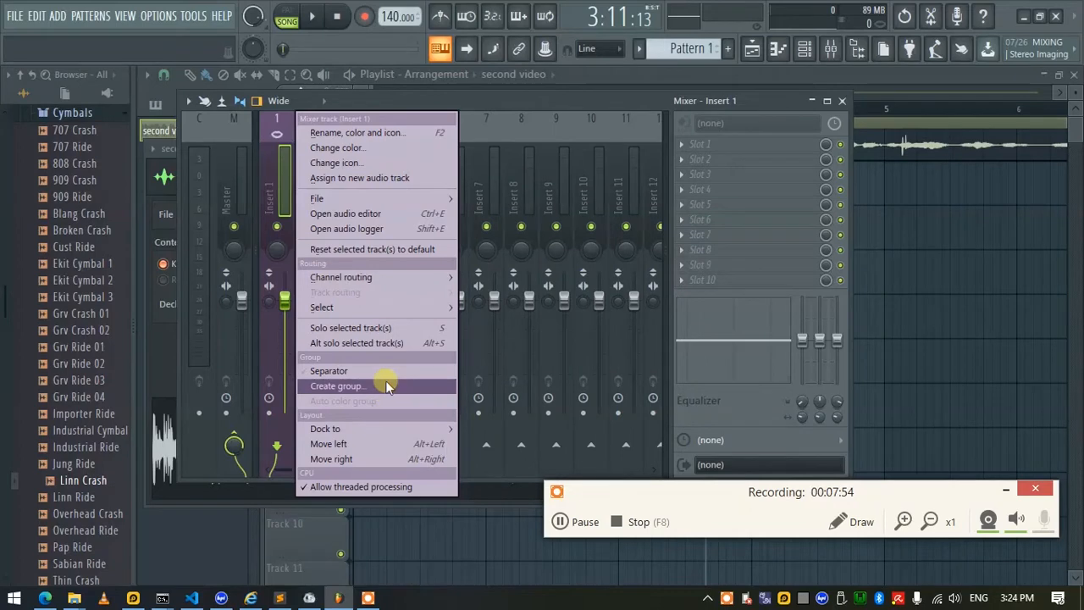
left_click(379, 135)
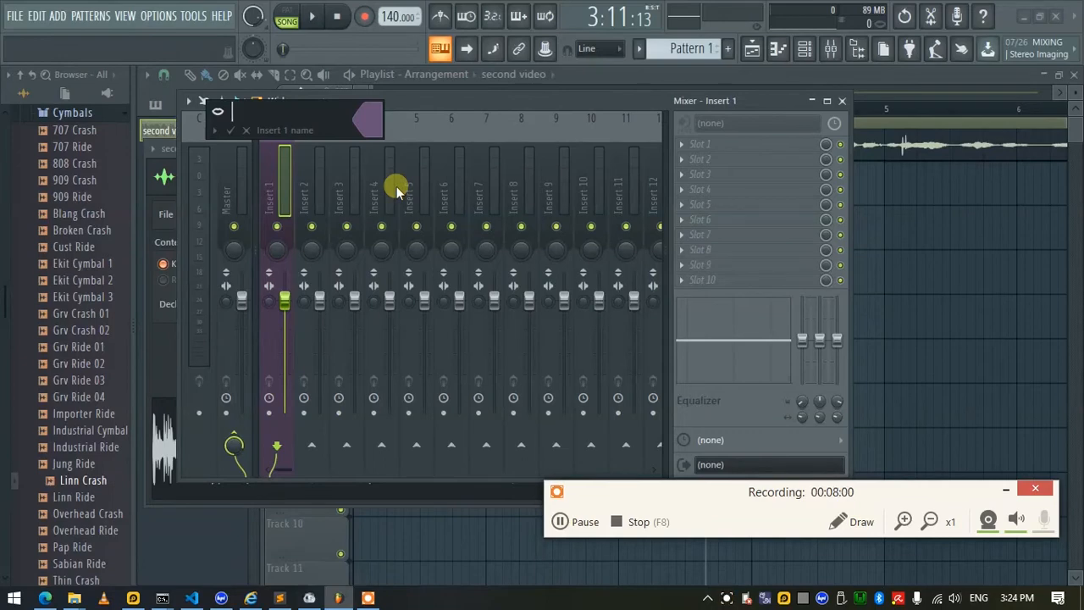
type("abc voice")
key("Return")
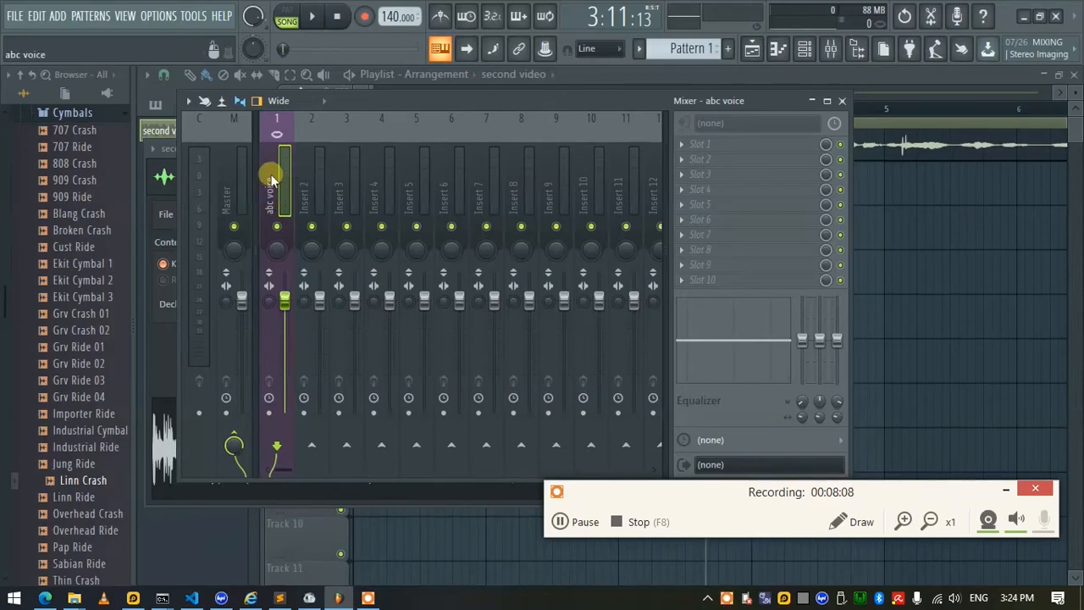
left_click(842, 522)
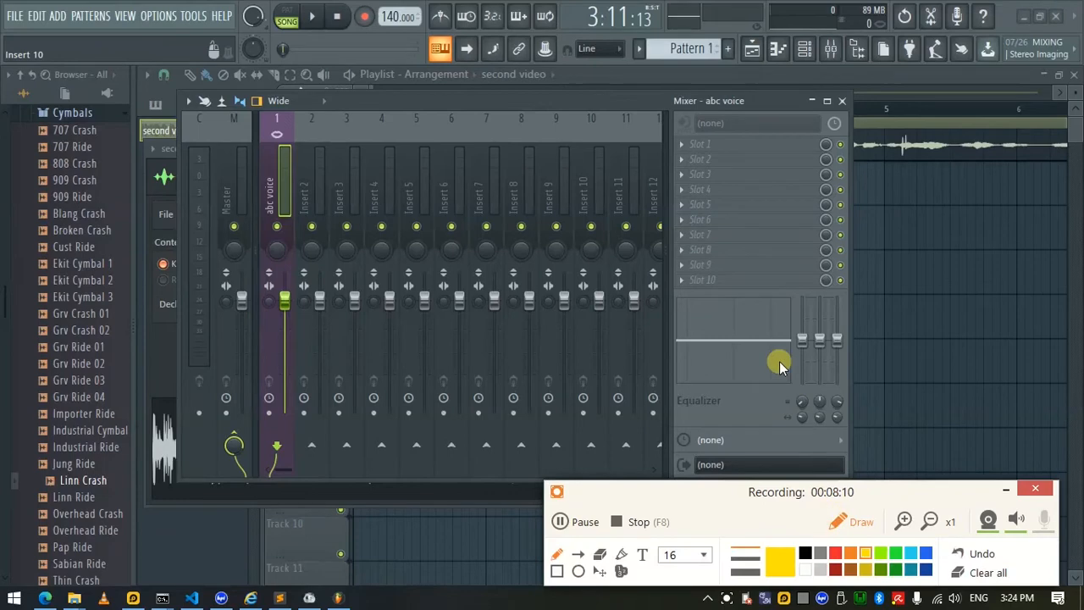
mouse_move(741, 254)
left_mouse_down()
mouse_move(806, 116)
mouse_move(658, 84)
mouse_move(641, 230)
mouse_move(697, 285)
left_mouse_up()
mouse_move(845, 389)
left_mouse_down()
mouse_move(679, 375)
mouse_move(793, 394)
mouse_move(825, 389)
left_mouse_up()
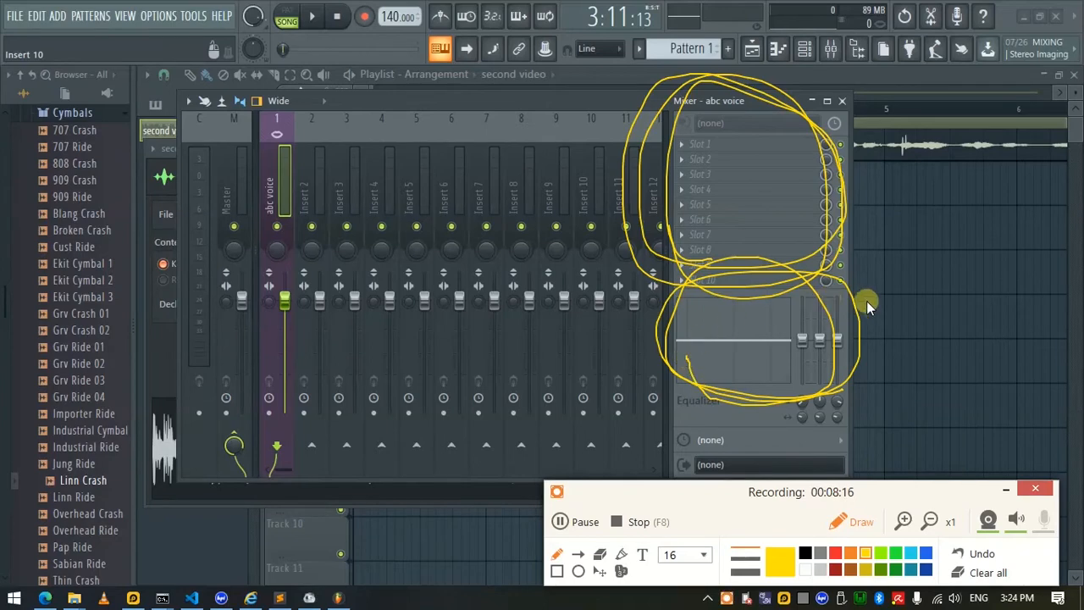
left_click(985, 573)
left_click(857, 525)
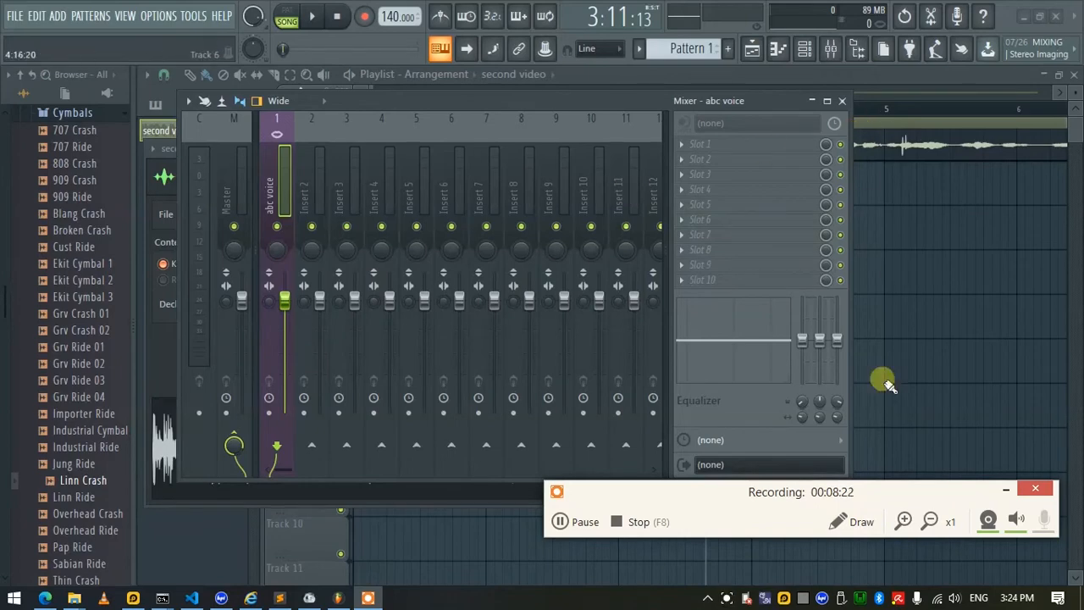
left_click(838, 523)
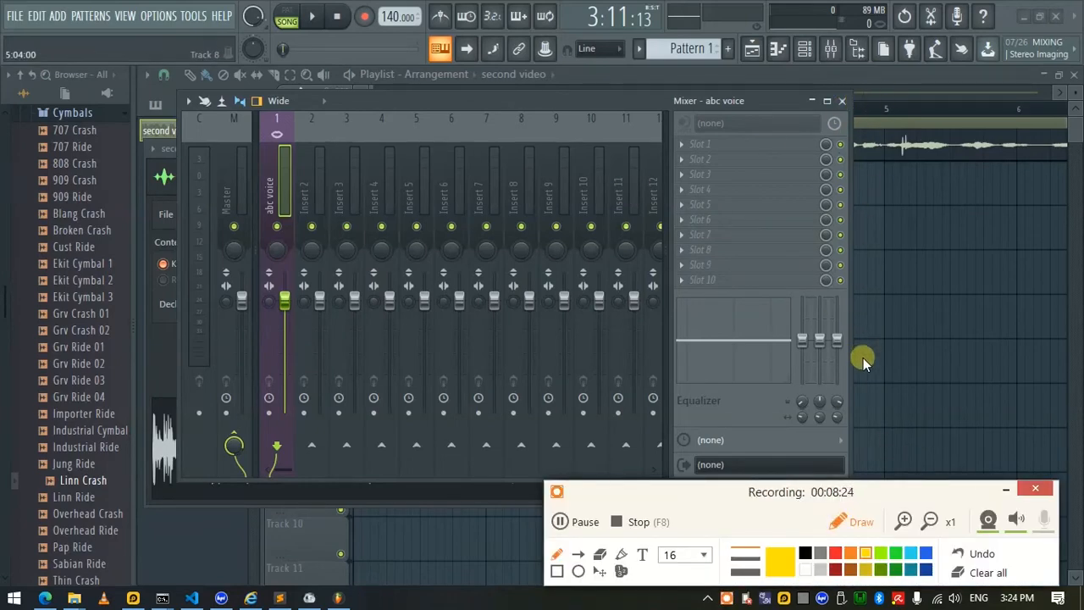
mouse_move(903, 92)
left_mouse_down()
mouse_move(906, 11)
mouse_move(883, 74)
mouse_move(954, 19)
mouse_move(937, 73)
mouse_move(914, 68)
mouse_move(902, 88)
left_mouse_up()
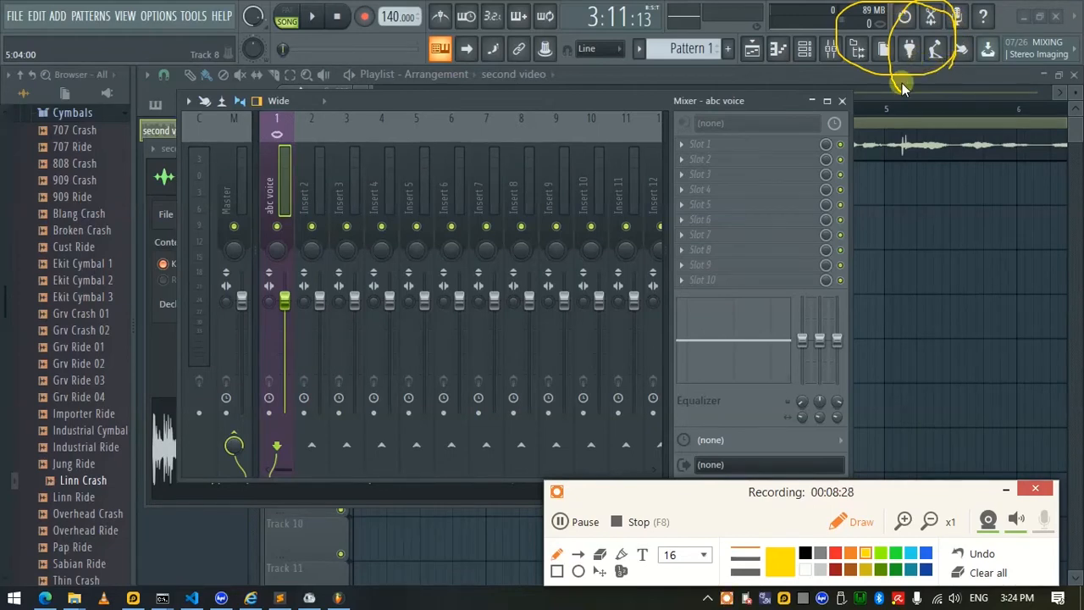
left_click(988, 573)
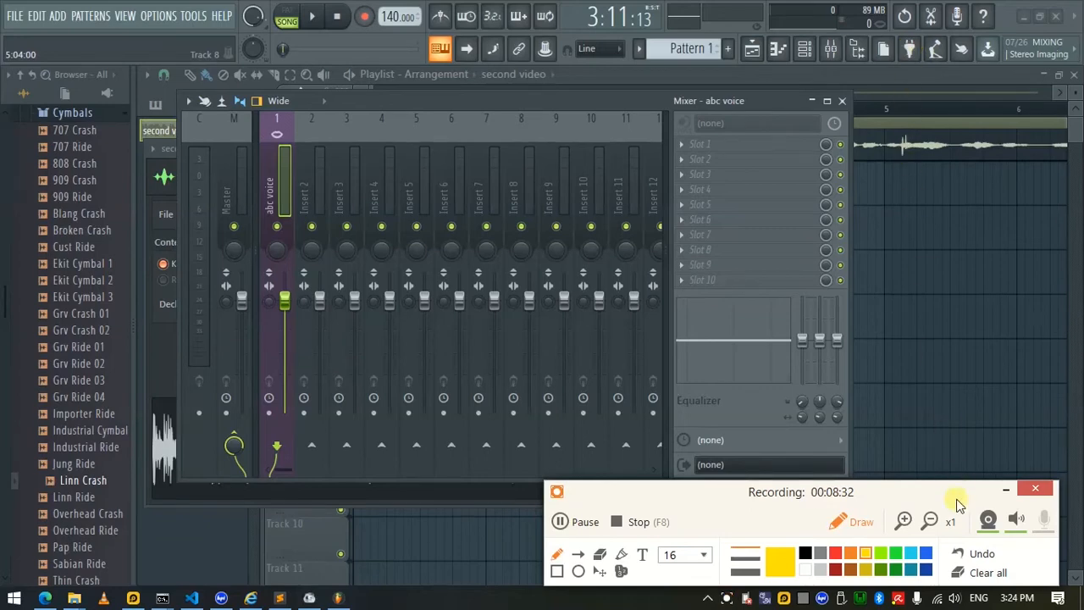
left_click(857, 523)
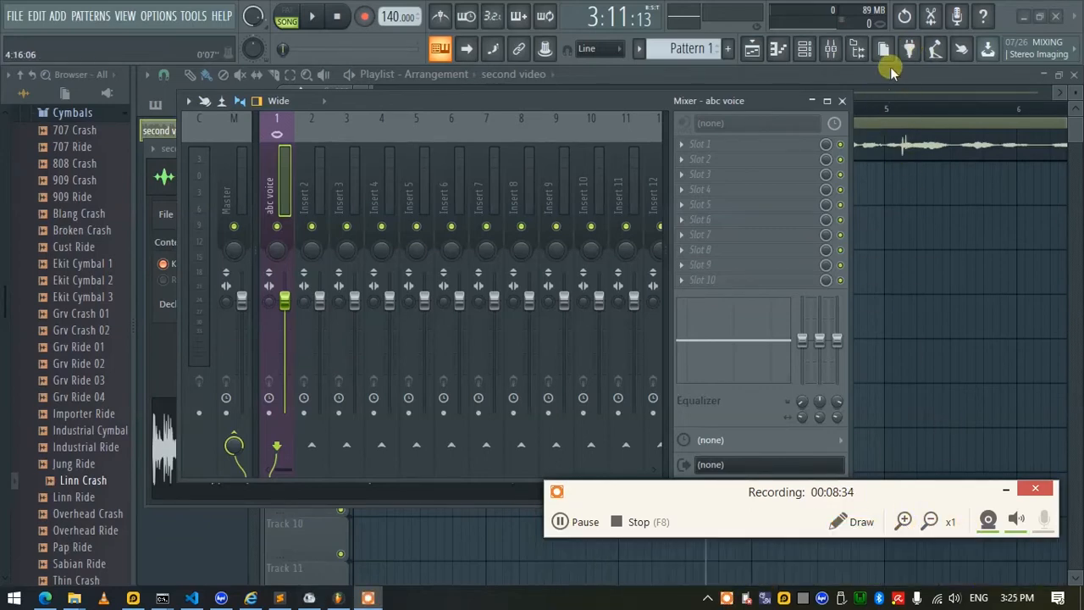
Load Fruity Reeverb 2 from the plugin picker into the first effect slot of the abc voice mixer track
left_click(908, 48)
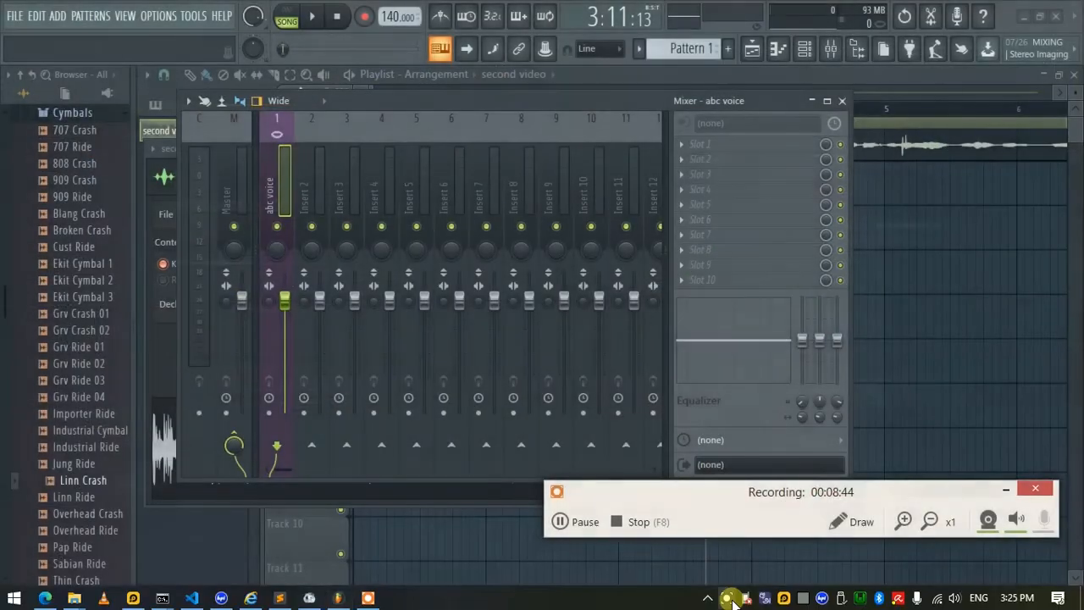
left_click(731, 599)
left_click(731, 600)
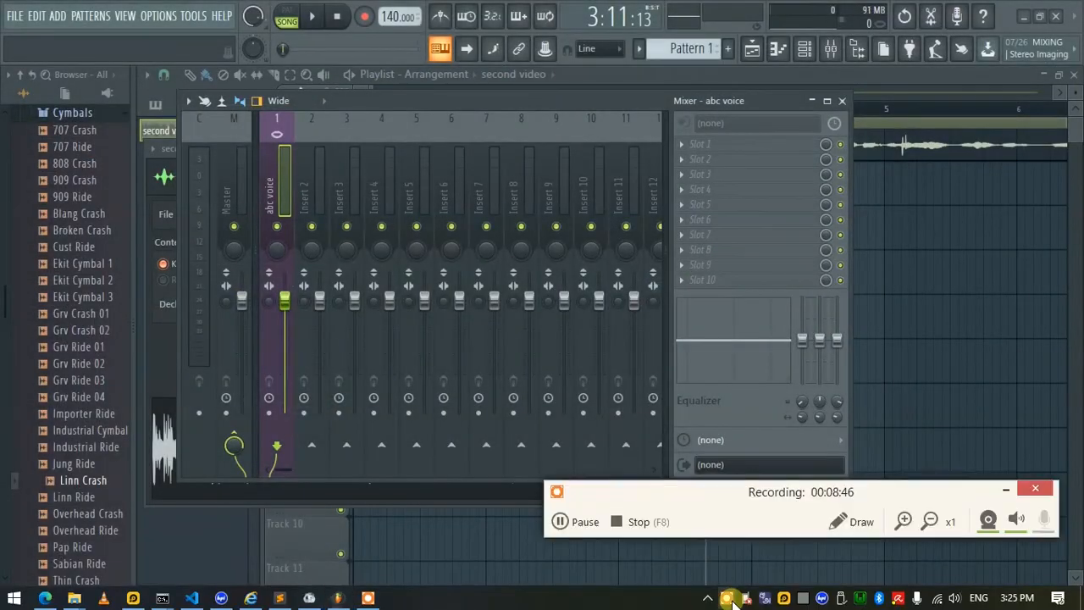
left_click(913, 50)
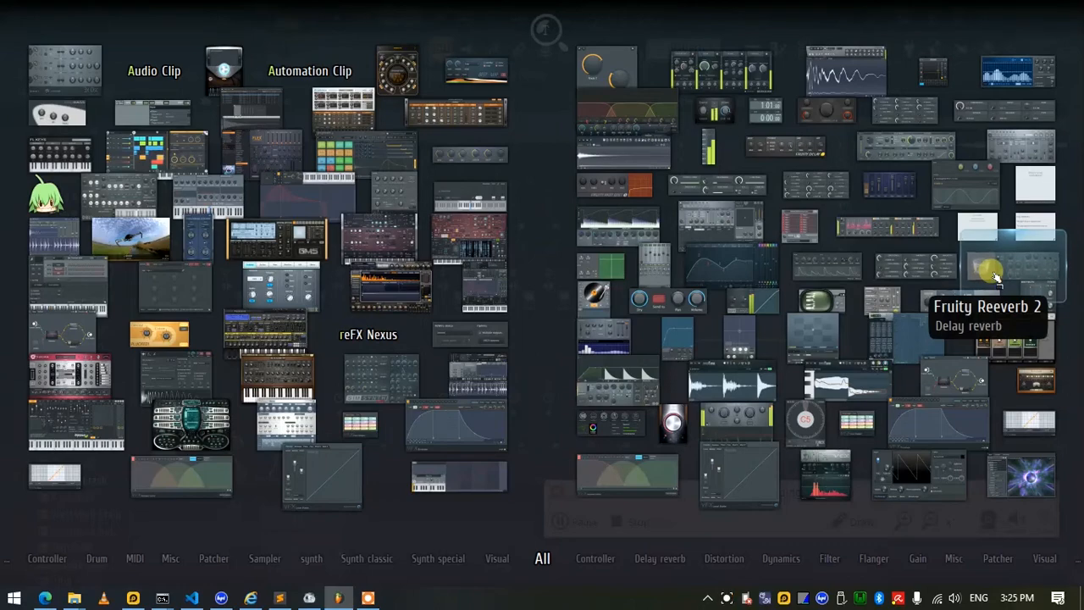
left_click_drag(992, 272, 713, 145)
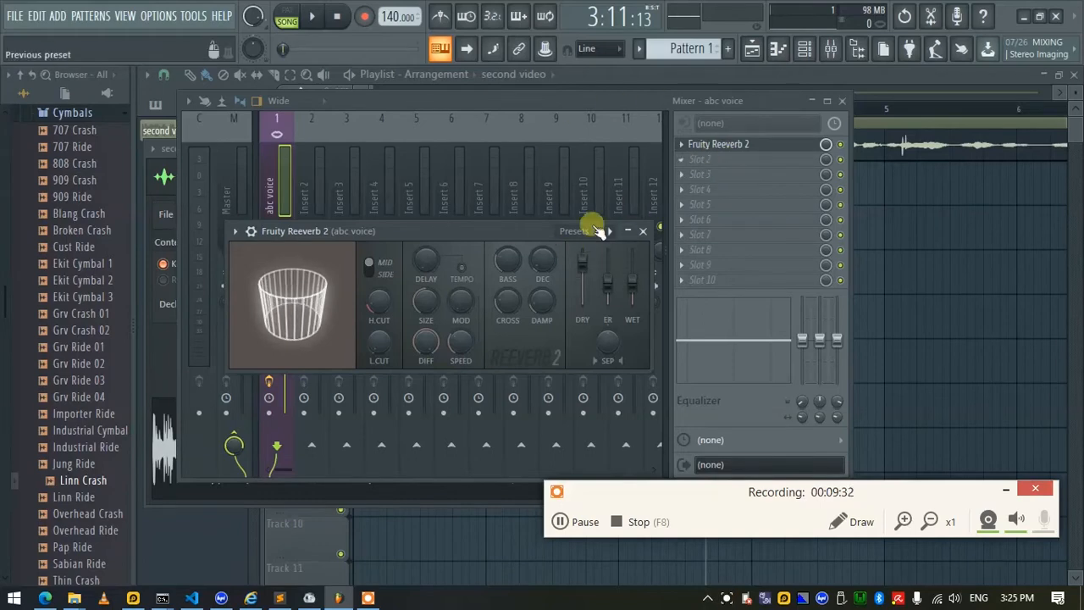
Play the second video clip briefly with the reverb applied, and reopen Fruity Reeverb 2 on the abc voice track
left_click(961, 266)
key("space")
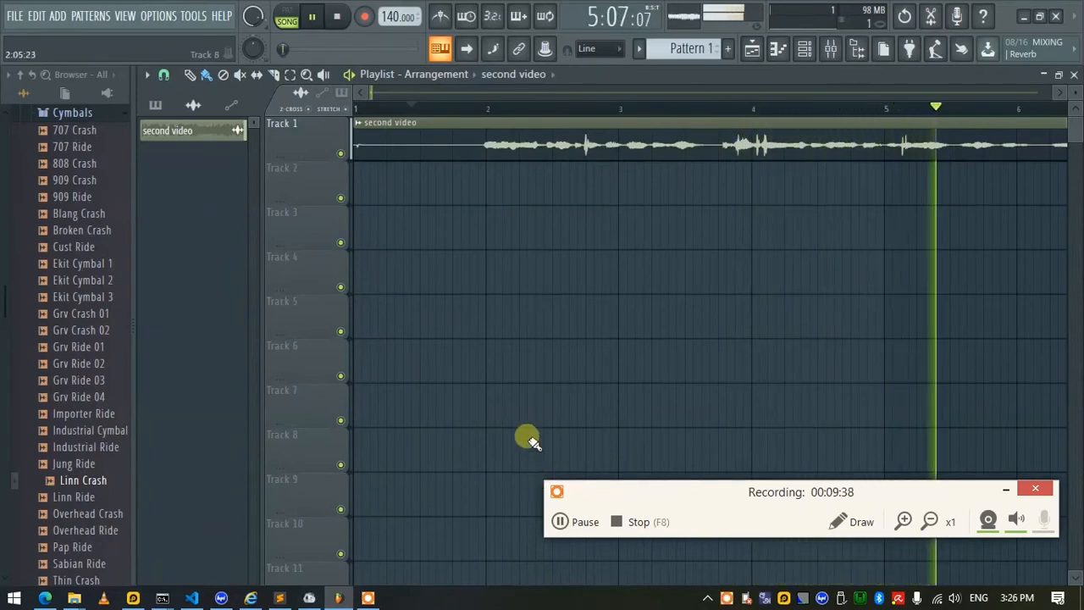
key("space")
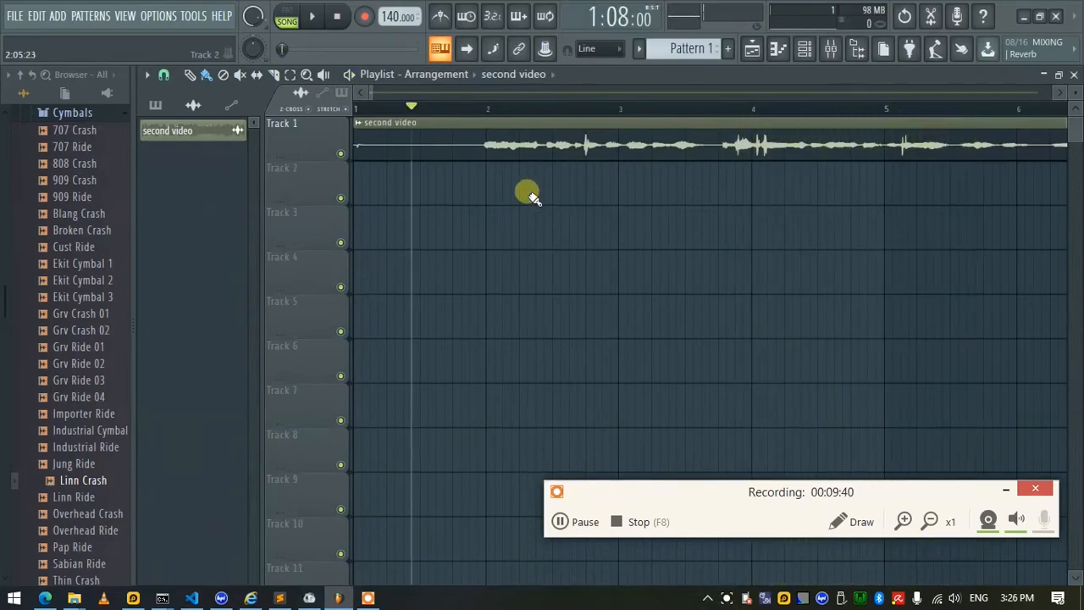
left_click(832, 57)
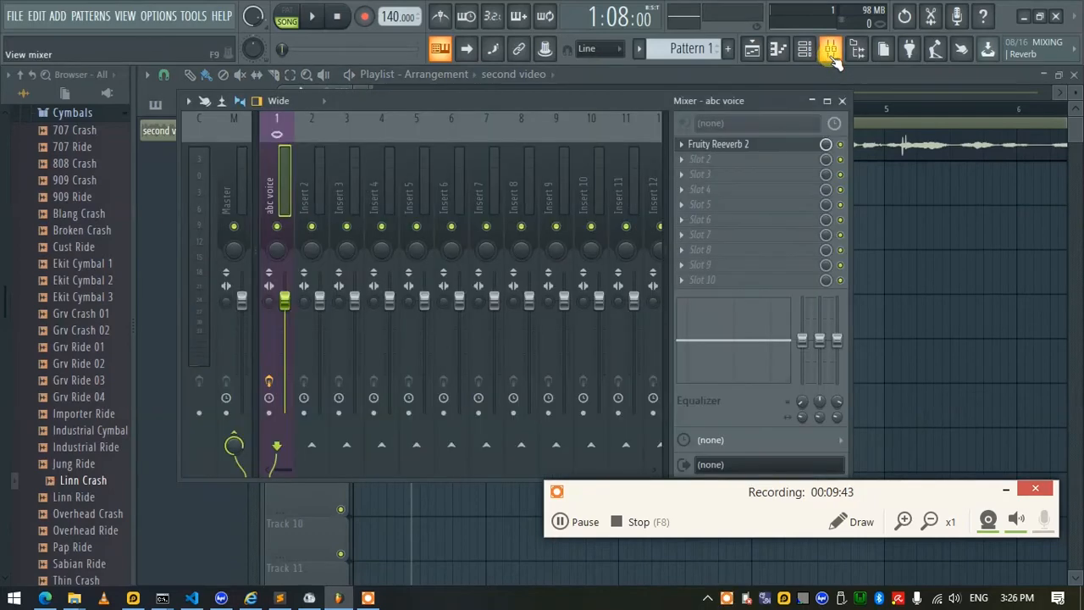
left_click(750, 146)
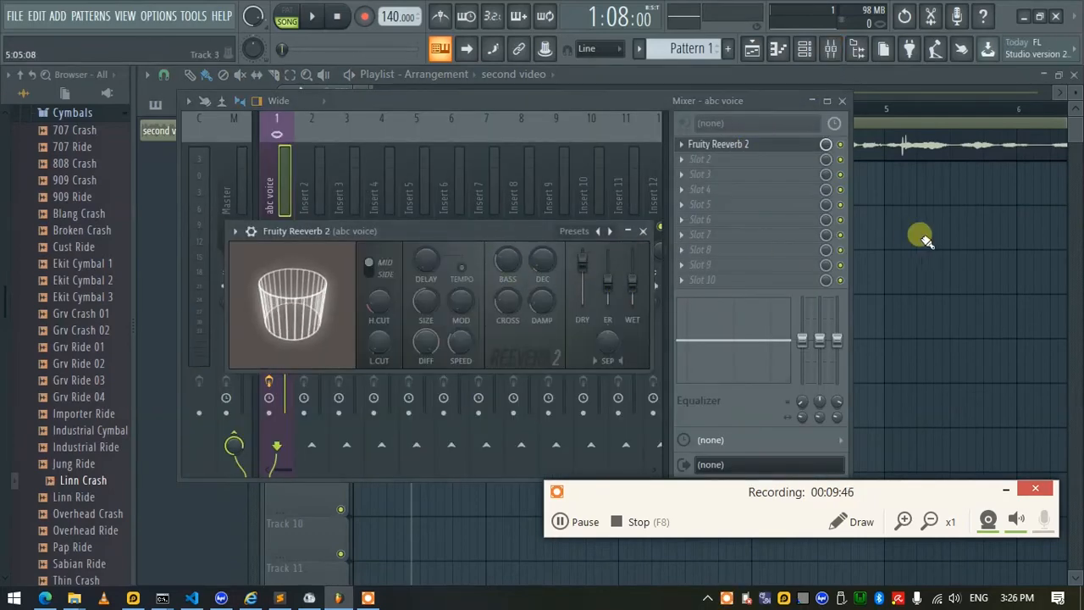
Try different early reflection and wet levels in Fruity Reeverb 2 while the second video clip plays
left_click_drag(611, 263, 609, 290)
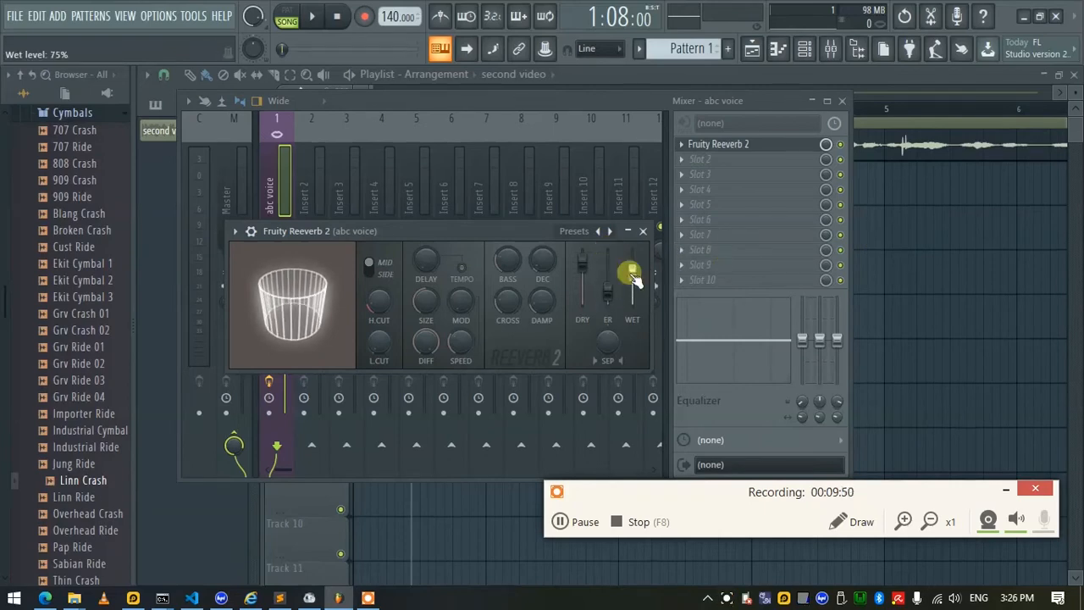
key("space")
left_click_drag(633, 279, 611, 259)
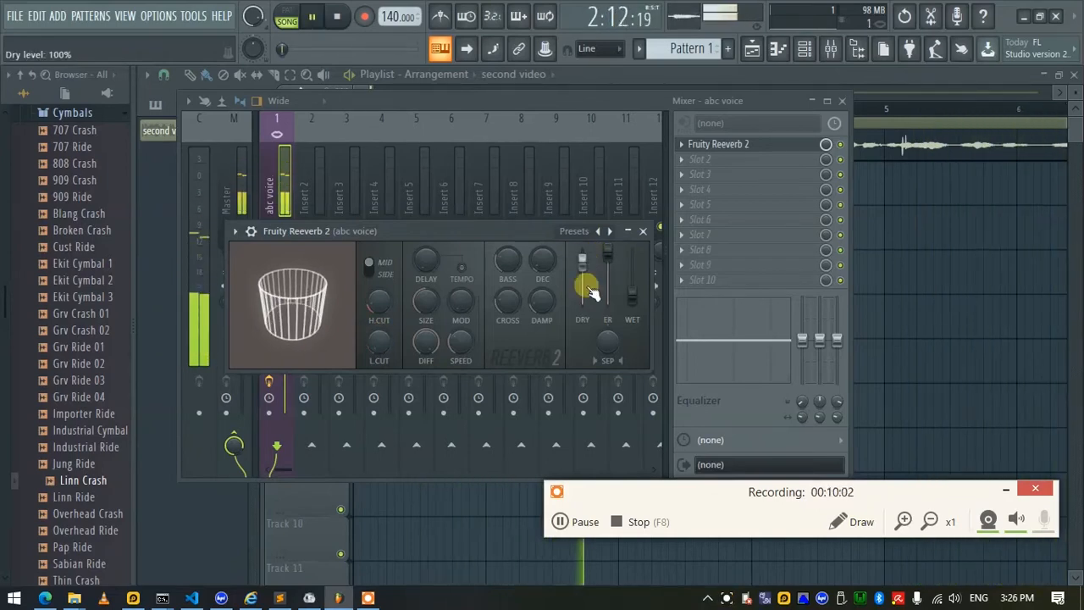
mouse_move(607, 273)
left_mouse_down()
mouse_move(607, 293)
mouse_move(608, 277)
left_mouse_up()
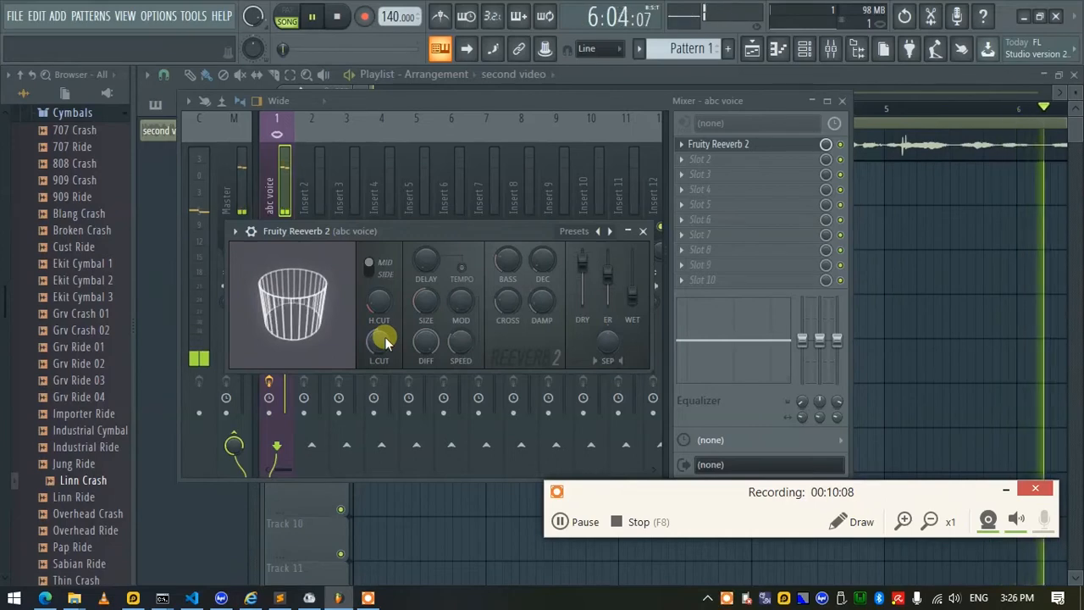
Restart playback and try a different low cut and a 4.9 kHz high cut on the reverb
key("space")
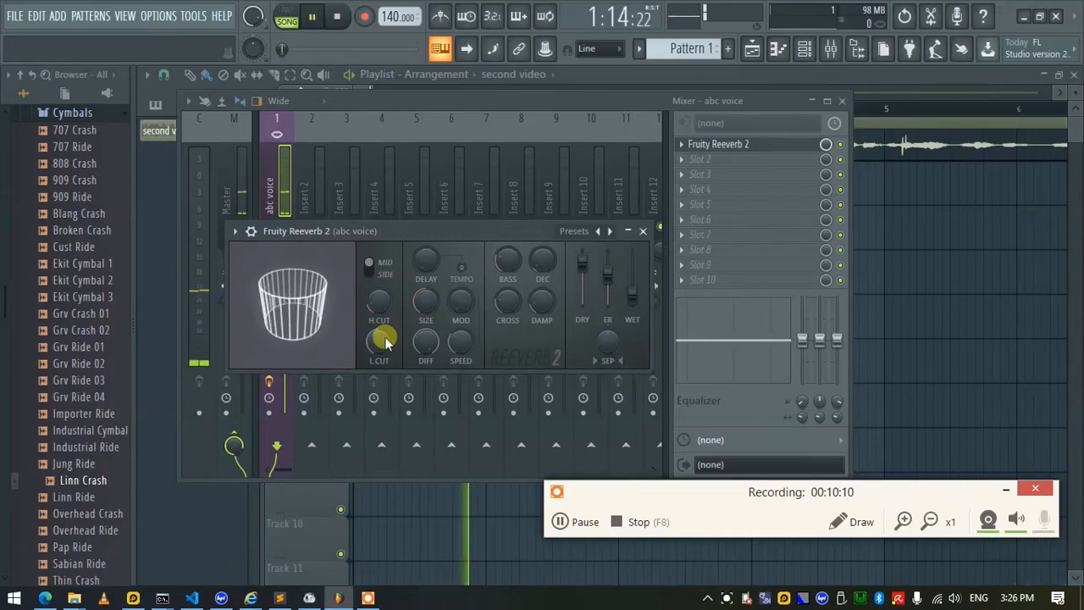
left_click_drag(385, 339, 385, 390)
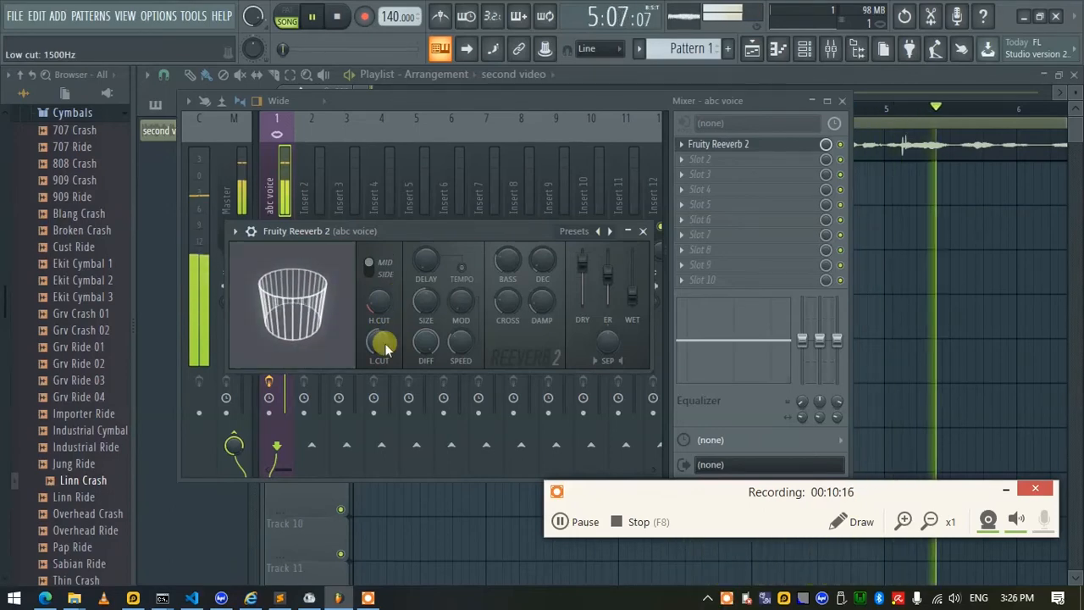
mouse_move(381, 306)
left_mouse_down()
mouse_move(382, 321)
mouse_move(381, 310)
left_mouse_up()
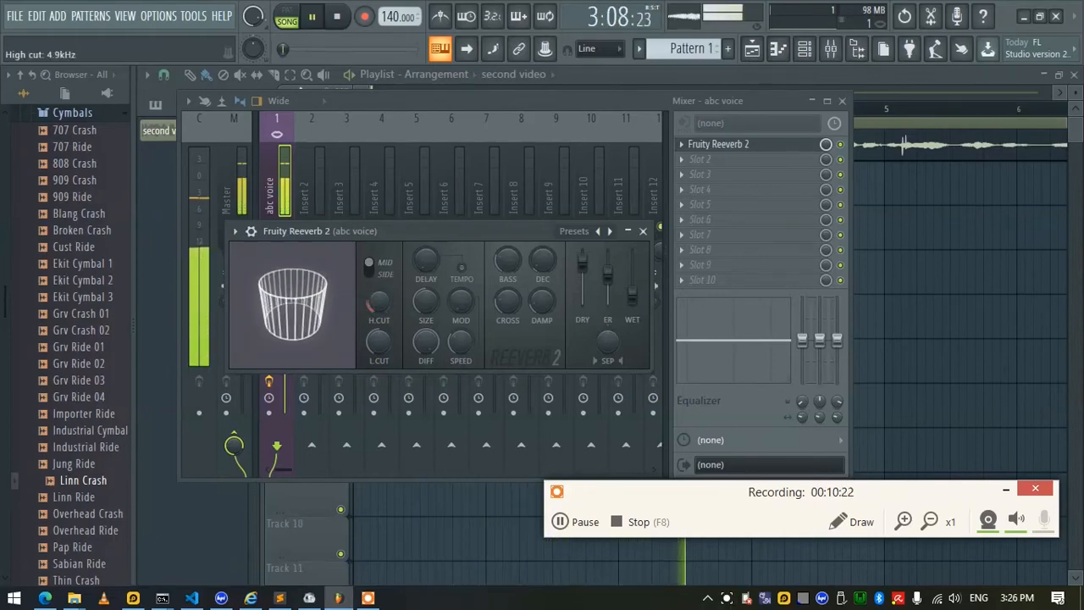
Switch Fruity Reeverb 2 to the Cathedral preset, lower its wet and early reflection levels while listening, and stop playback
left_click(598, 232)
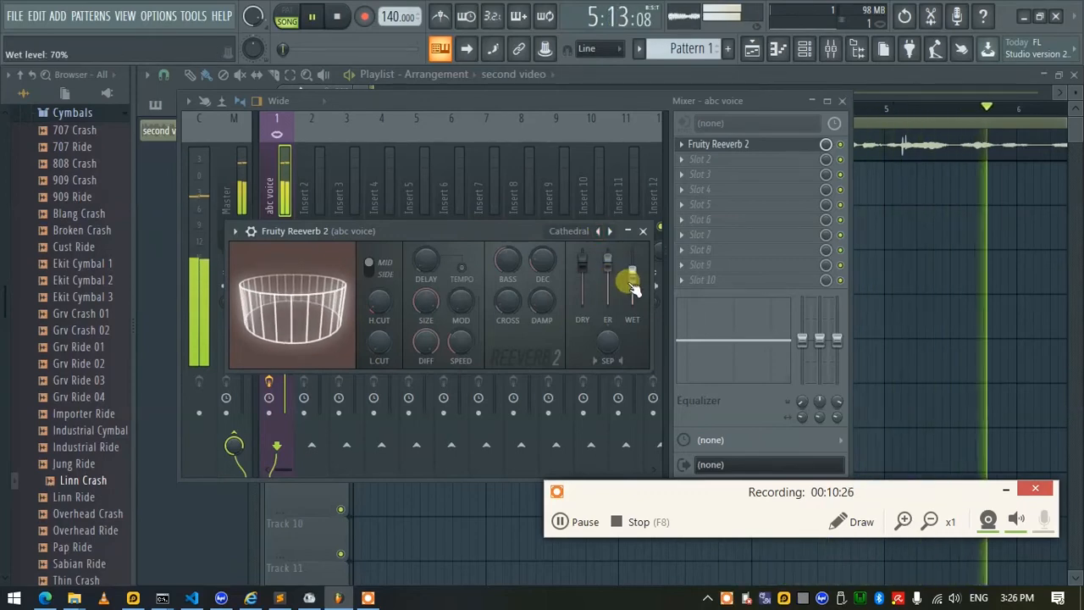
left_click_drag(631, 271, 632, 294)
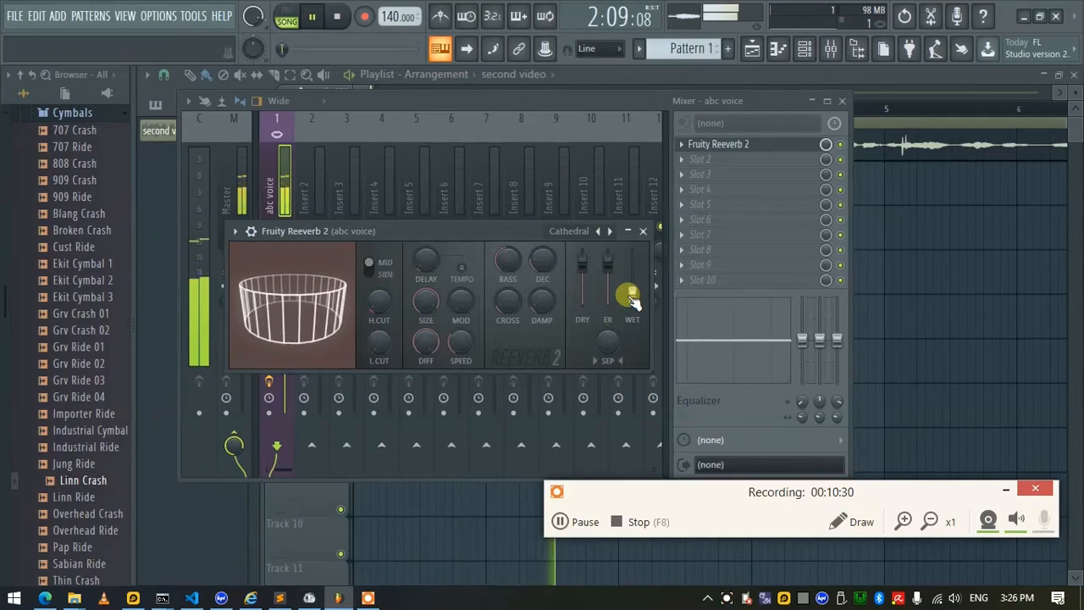
mouse_move(607, 264)
left_mouse_down()
mouse_move(607, 254)
mouse_move(610, 274)
left_mouse_up()
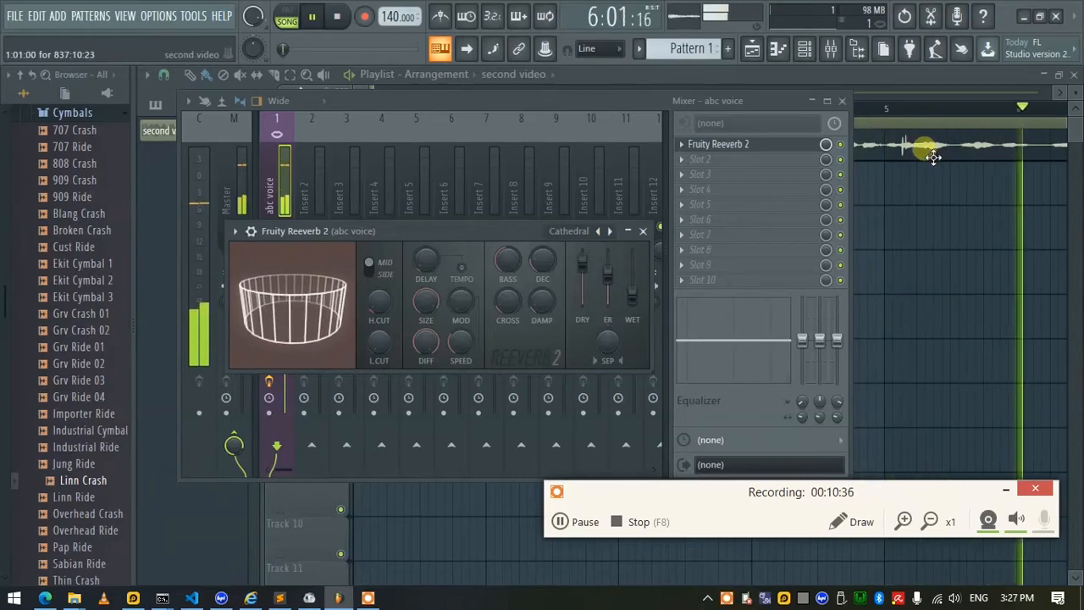
key("space")
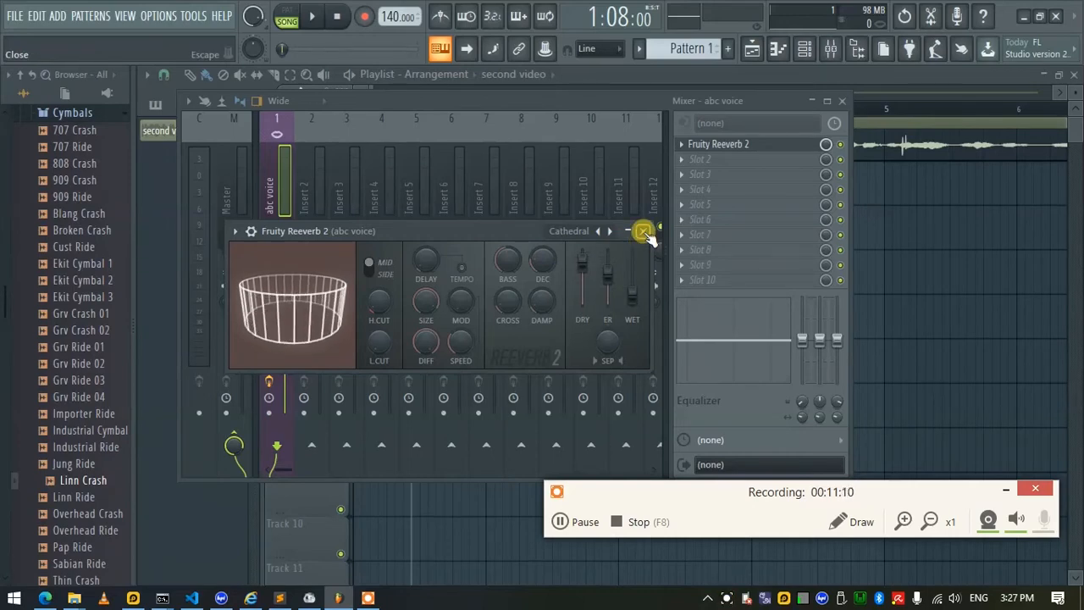
Close Fruity Reeverb 2 and open the second video clip's channel settings
left_click(643, 231)
double_click(904, 157)
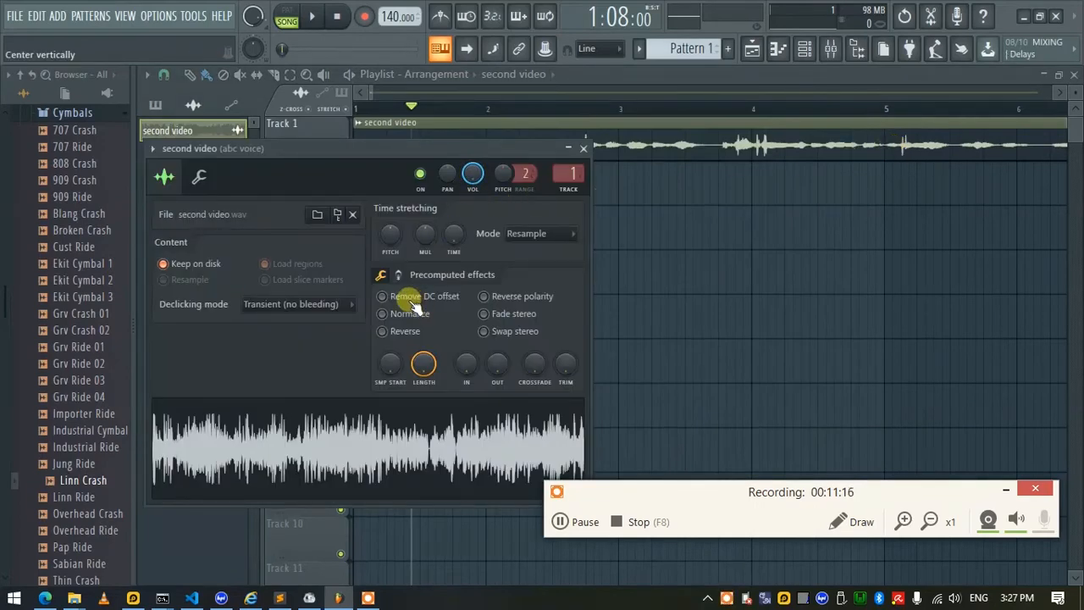
left_click(860, 522)
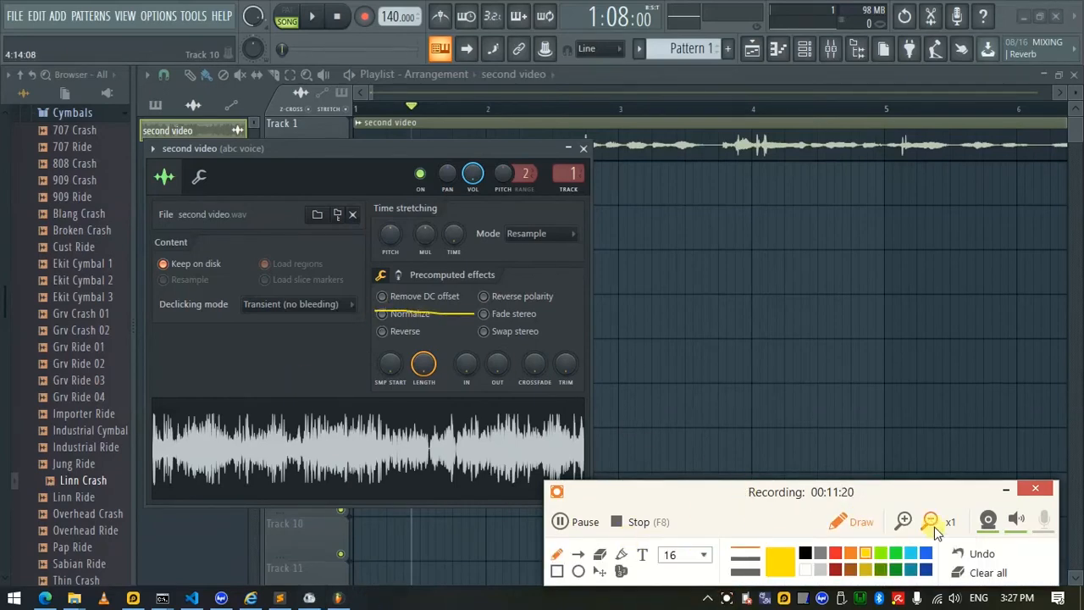
mouse_move(372, 317)
left_mouse_down()
mouse_move(483, 297)
mouse_move(377, 288)
left_mouse_up()
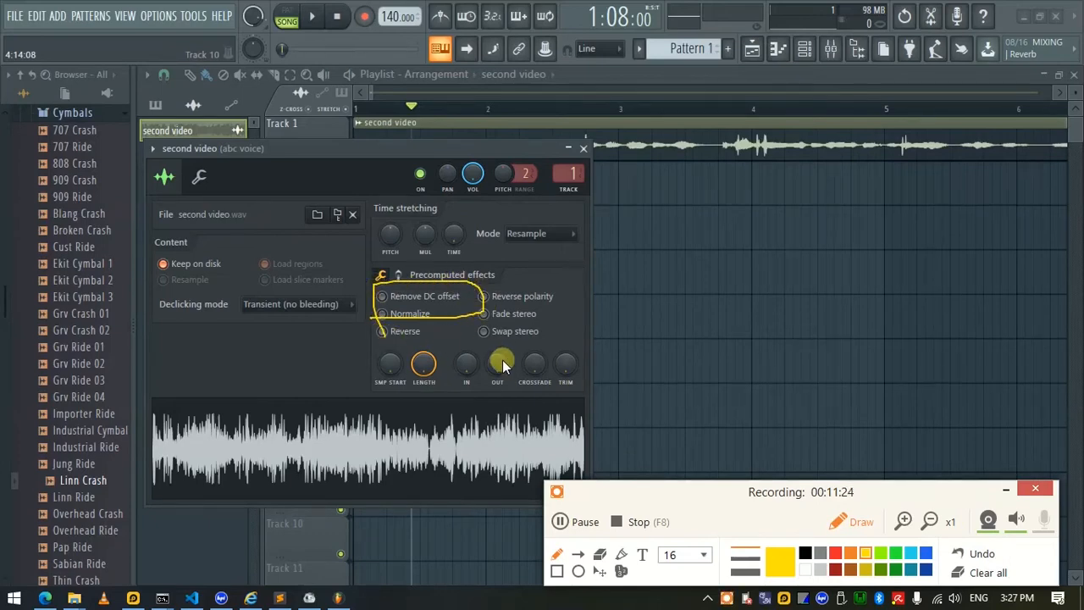
left_click(1001, 574)
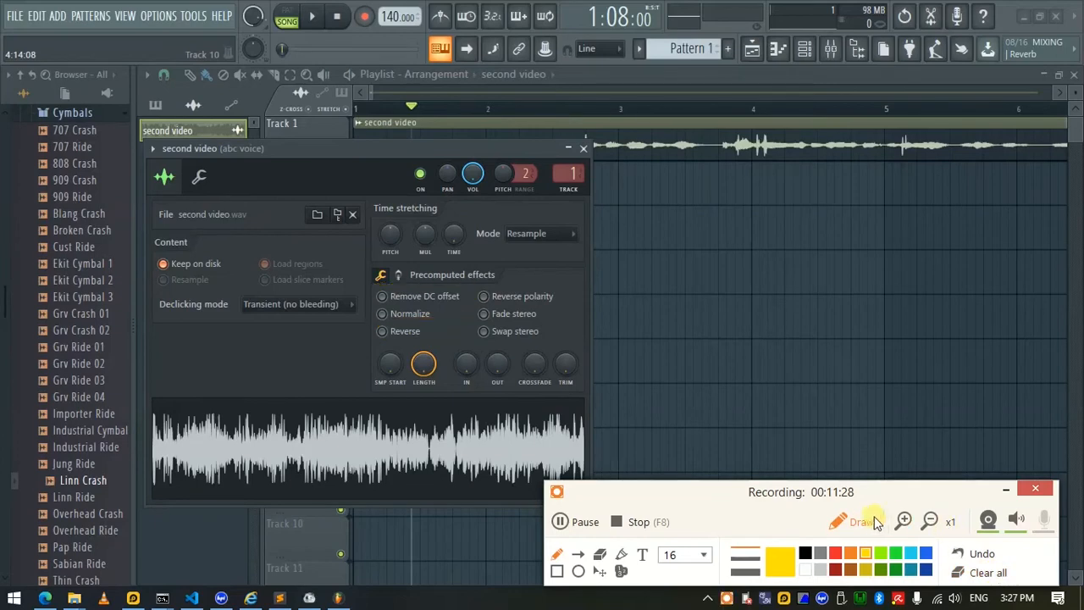
left_click(859, 521)
Enable Remove DC offset and Normalize for the second video clip, preview the playback, and close the channel settings
left_click(410, 313)
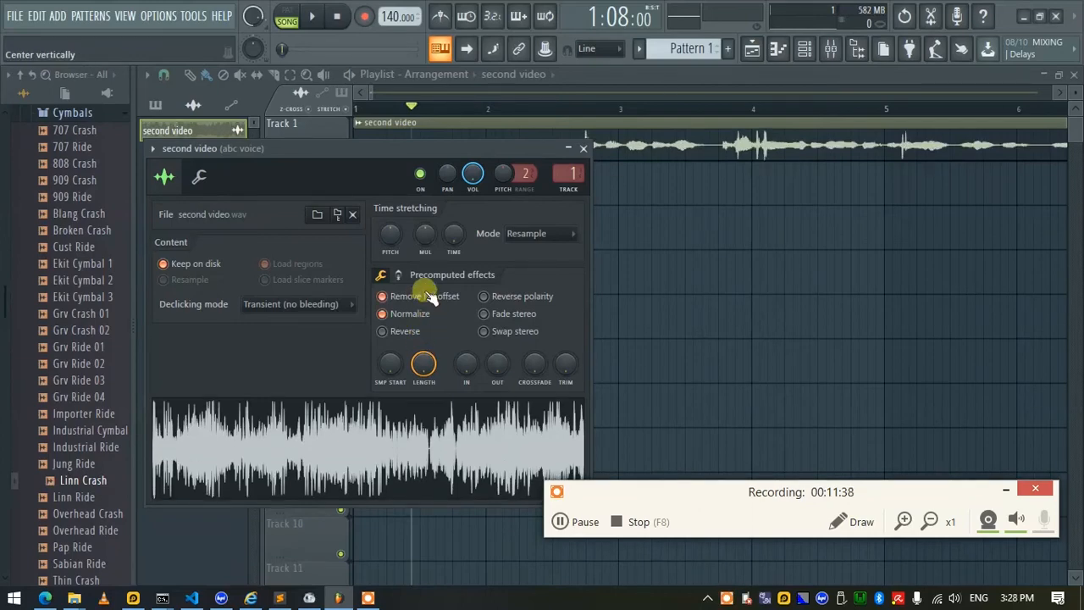
key("space")
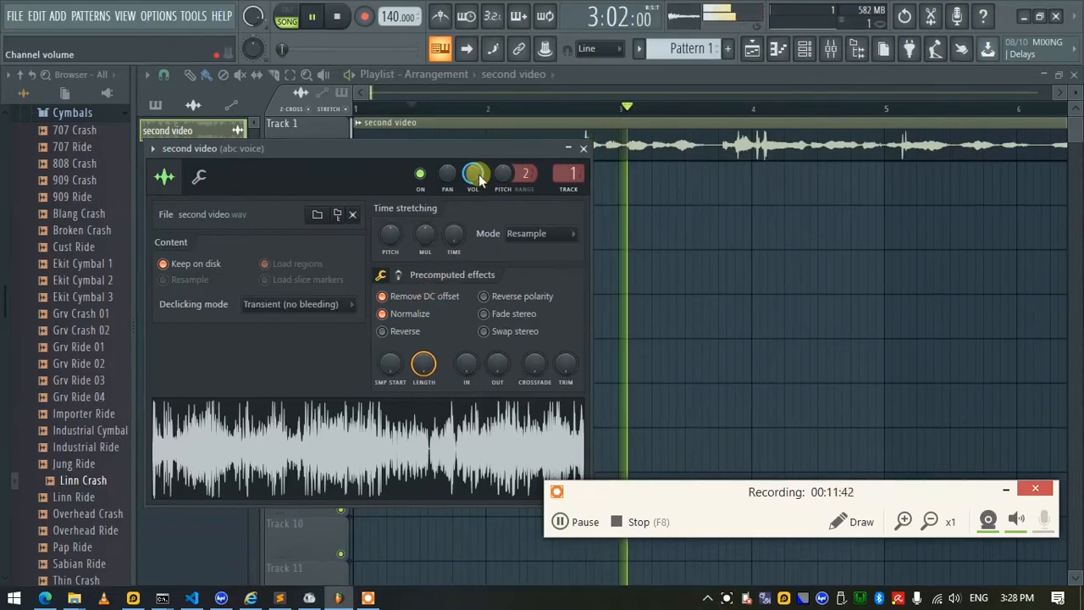
key("space")
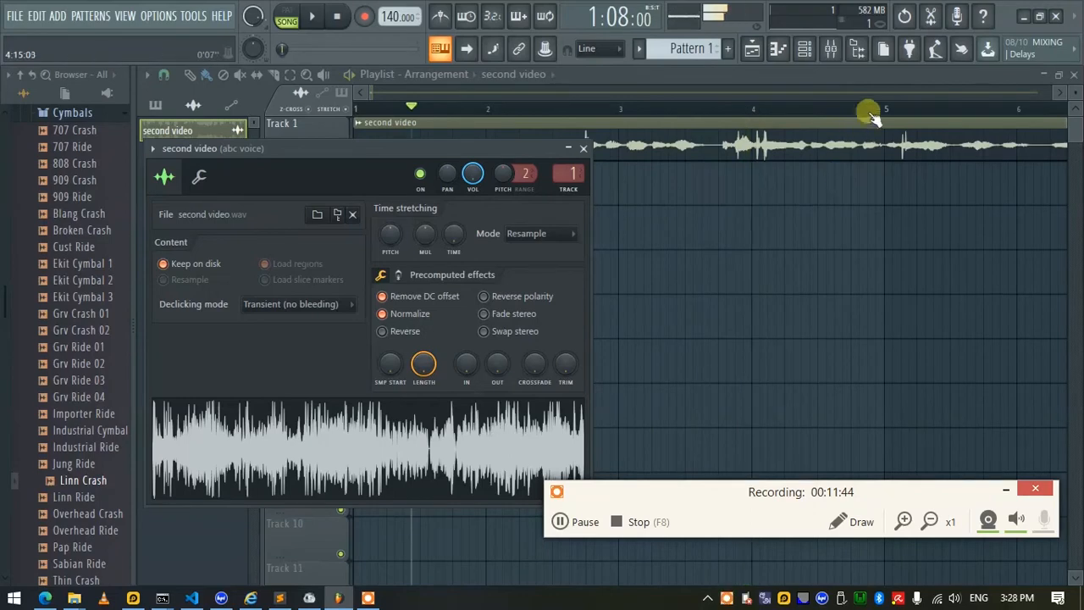
right_click(825, 228)
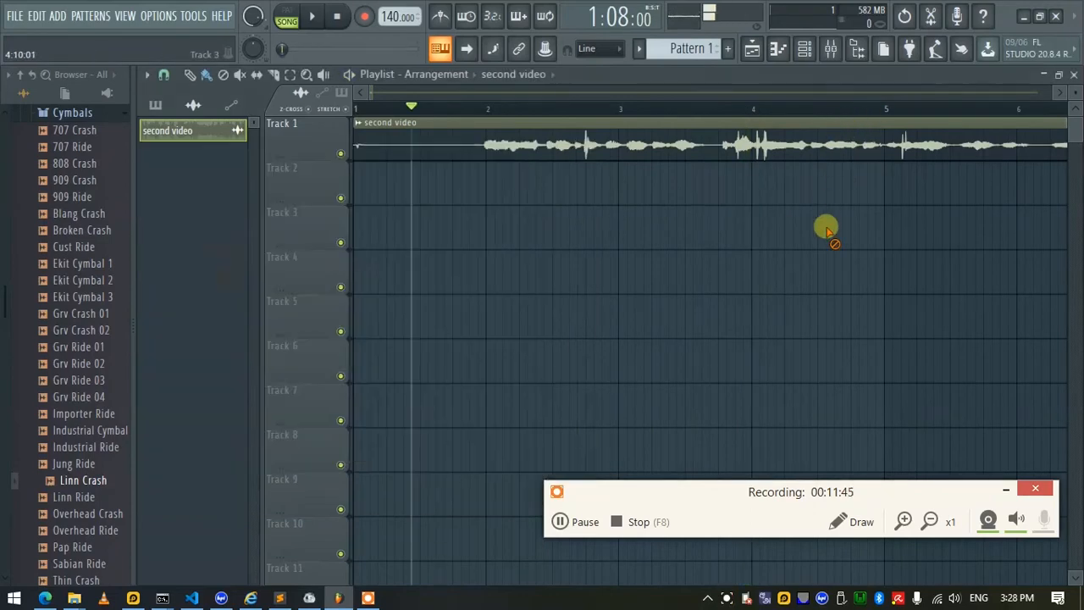
Open Fruity Reeverb 2 on the abc voice mixer track and lower its early reflection level during playback
left_click(830, 50)
left_click(745, 145)
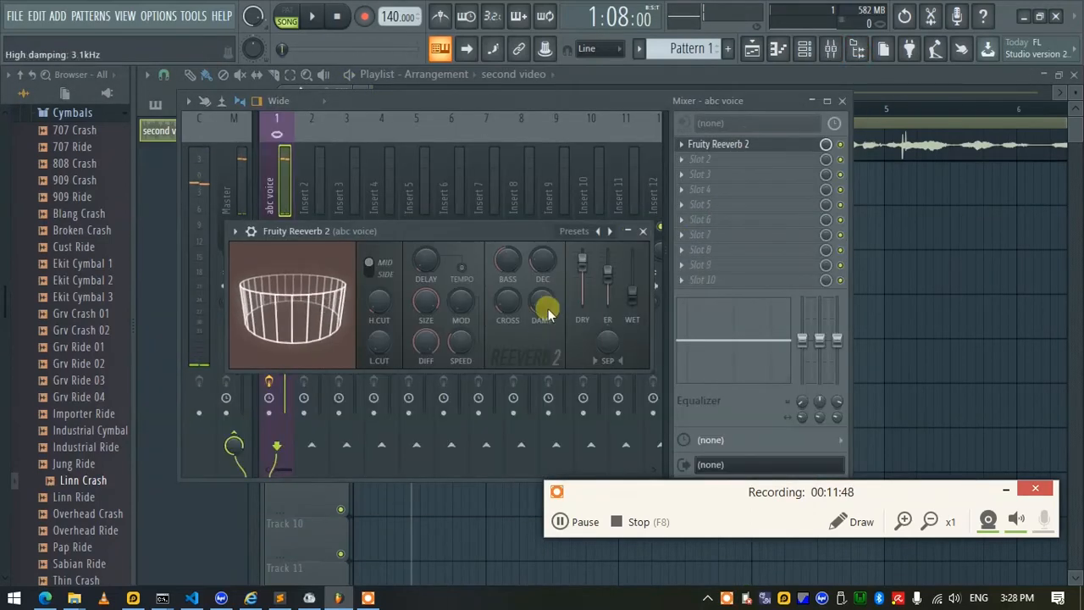
key("space")
left_click_drag(607, 273, 608, 304)
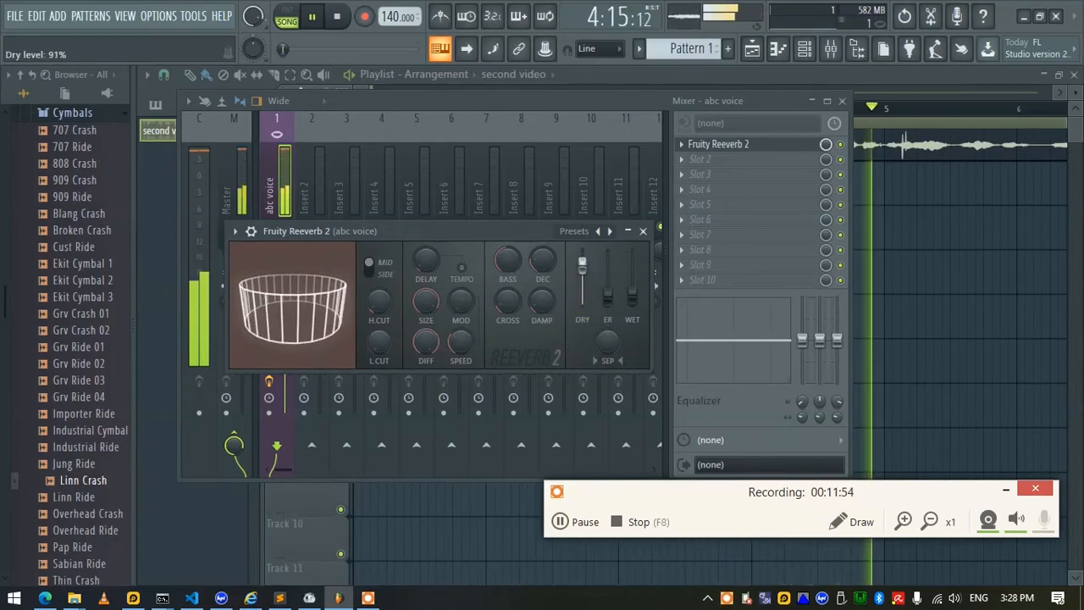
Audition the Fruity Reeverb 2 presets The Venue, Large Hall, Default and Cathedral while the clip plays
left_click(609, 233)
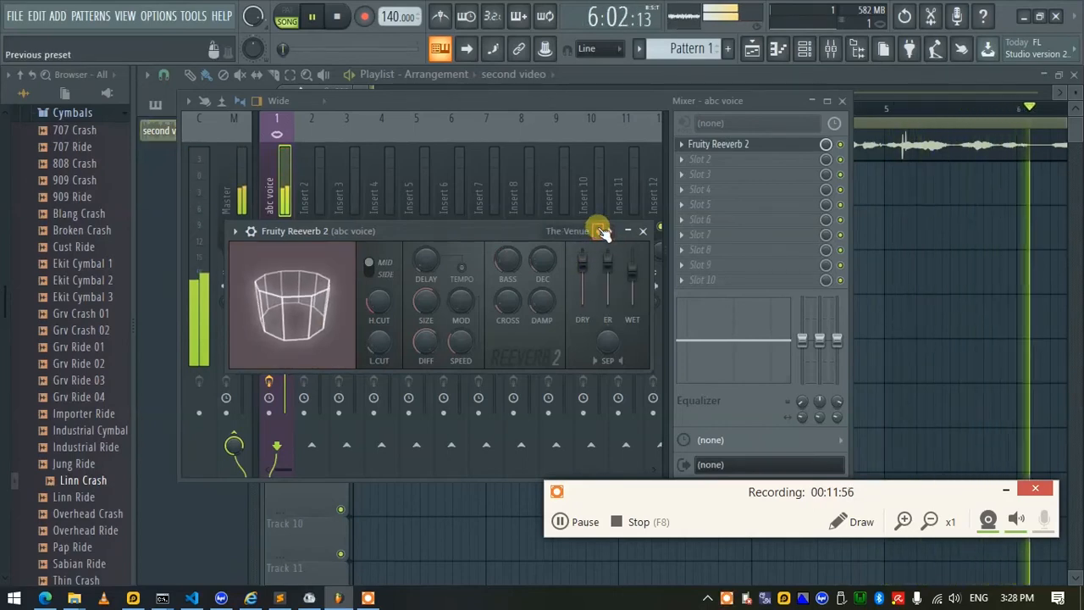
left_click(600, 231)
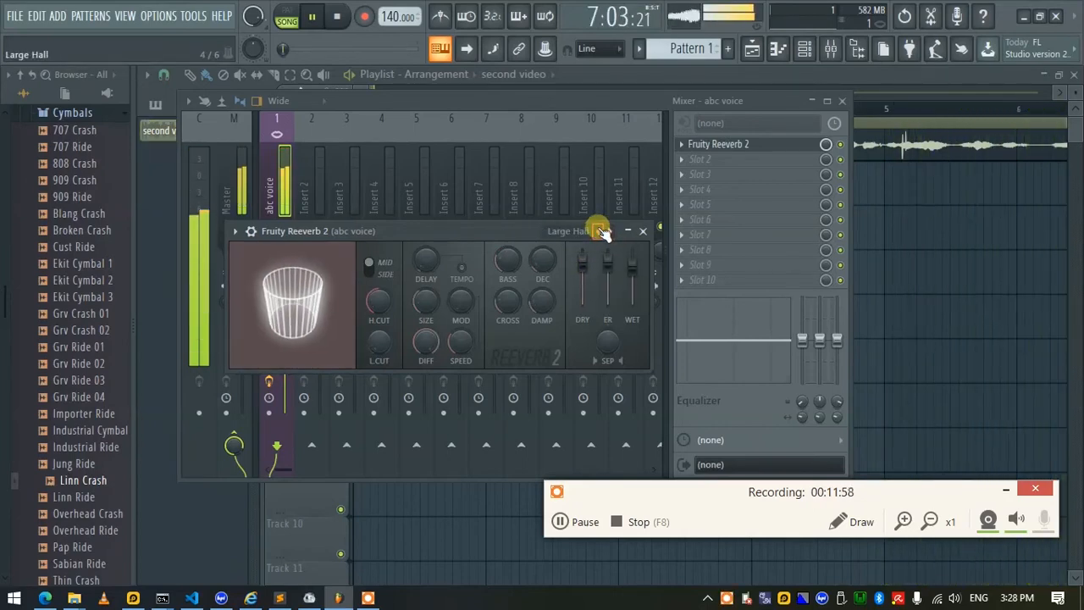
left_click(599, 231)
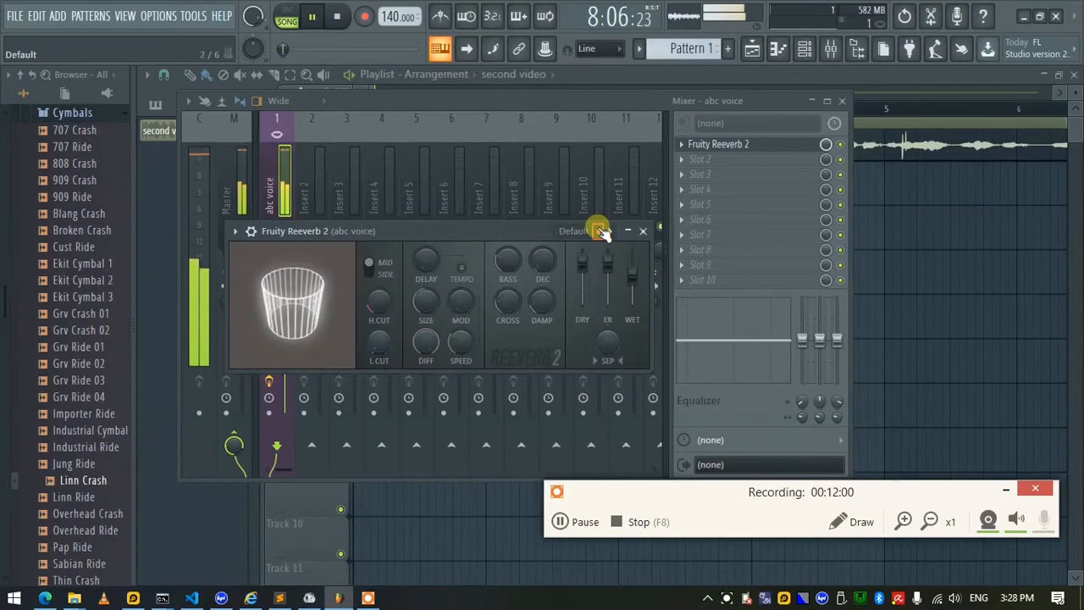
left_click(599, 231)
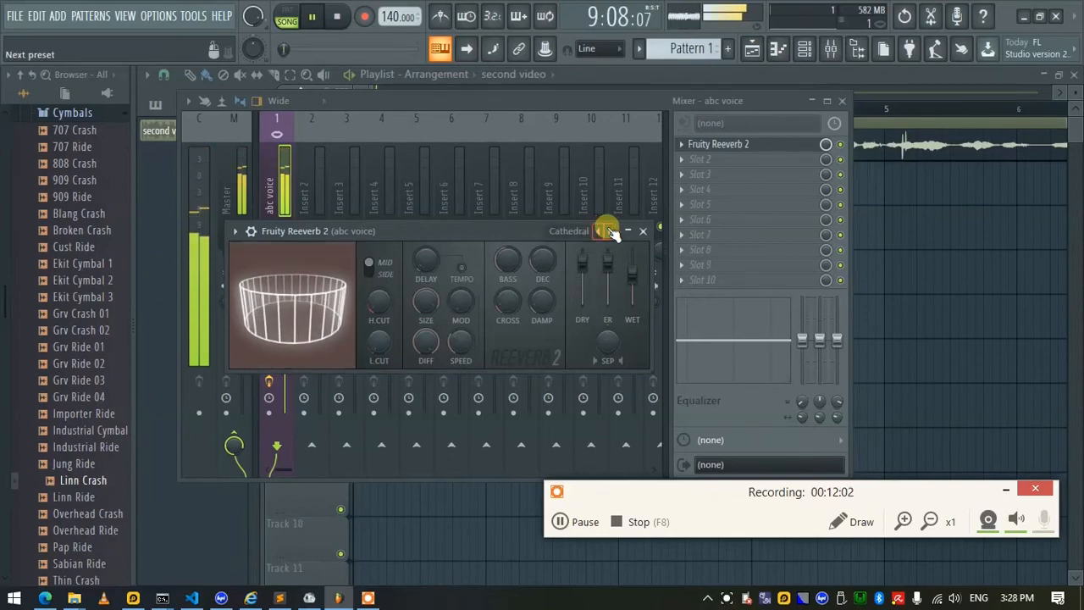
Using the reverb's Default preset, lower the early reflection and wet levels and adjust the low cut
left_click_drag(613, 280, 581, 251)
mouse_move(629, 278)
left_mouse_down()
mouse_move(630, 304)
mouse_move(607, 294)
mouse_move(604, 276)
mouse_move(633, 291)
left_mouse_up()
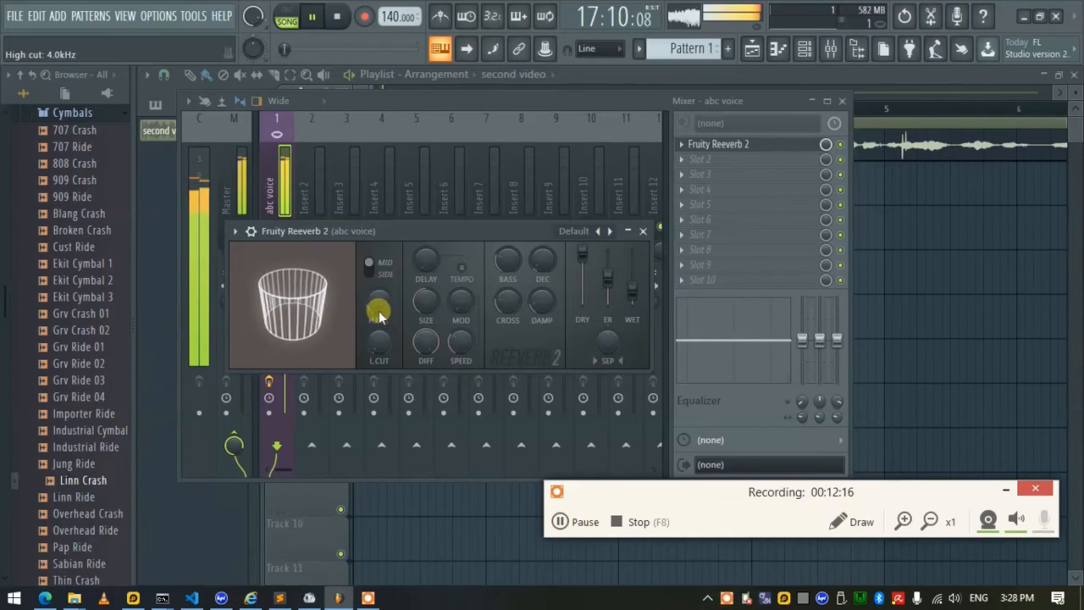
mouse_move(379, 341)
left_mouse_down()
mouse_move(379, 330)
mouse_move(376, 353)
left_mouse_up()
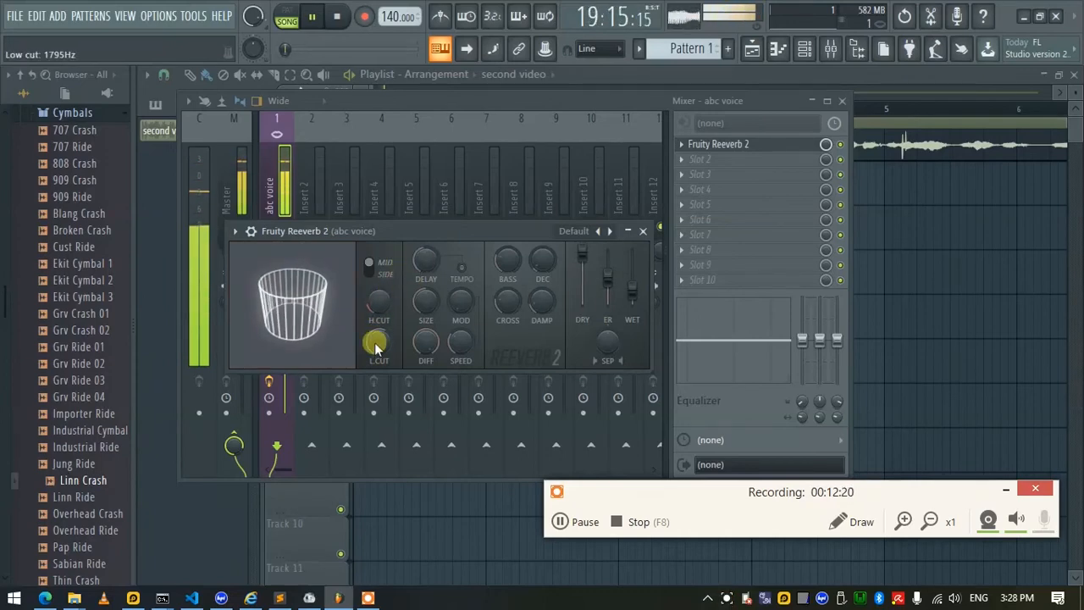
Try the reverb's predelay, increase its room size, stop playback and close Fruity Reeverb 2
left_click_drag(421, 257, 419, 251)
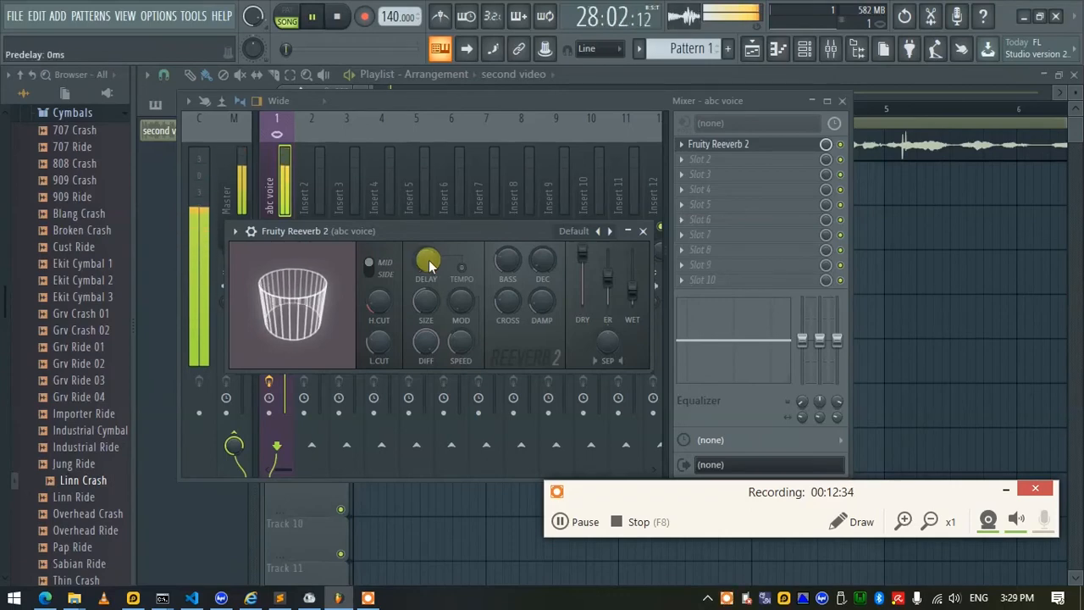
left_click_drag(426, 302, 426, 257)
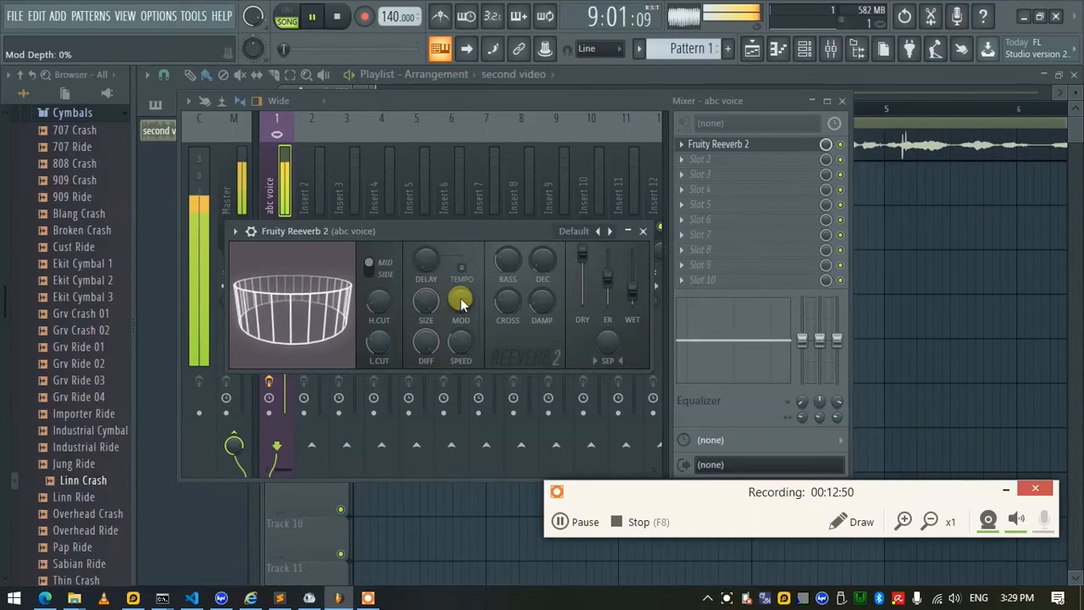
key("space")
left_click(642, 230)
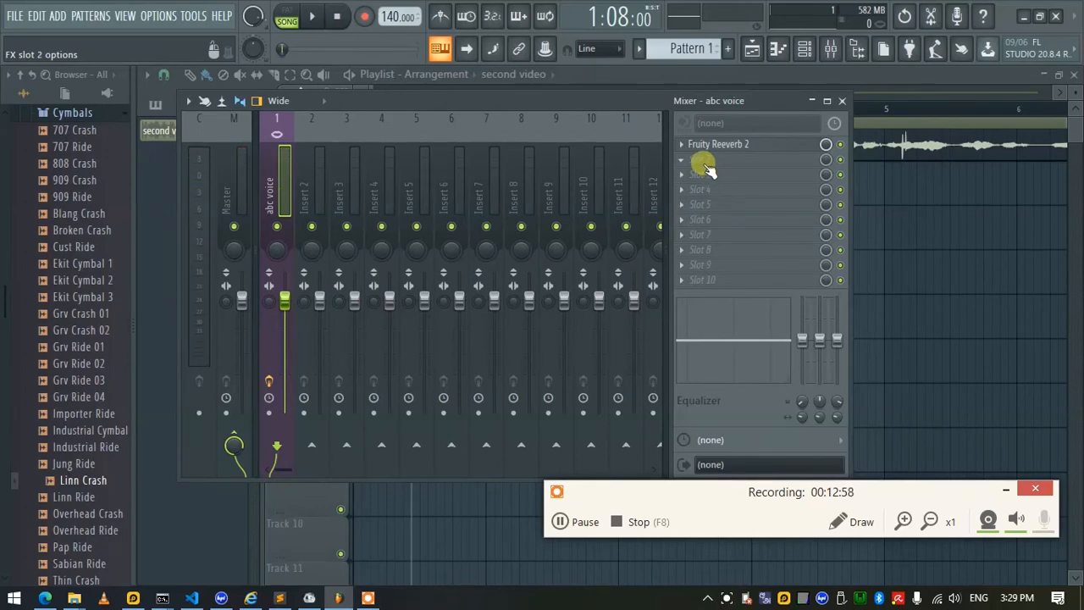
Add Fruity Parametric EQ 2 to slot 2 of the abc voice track, accepting the version warning
left_click(935, 49)
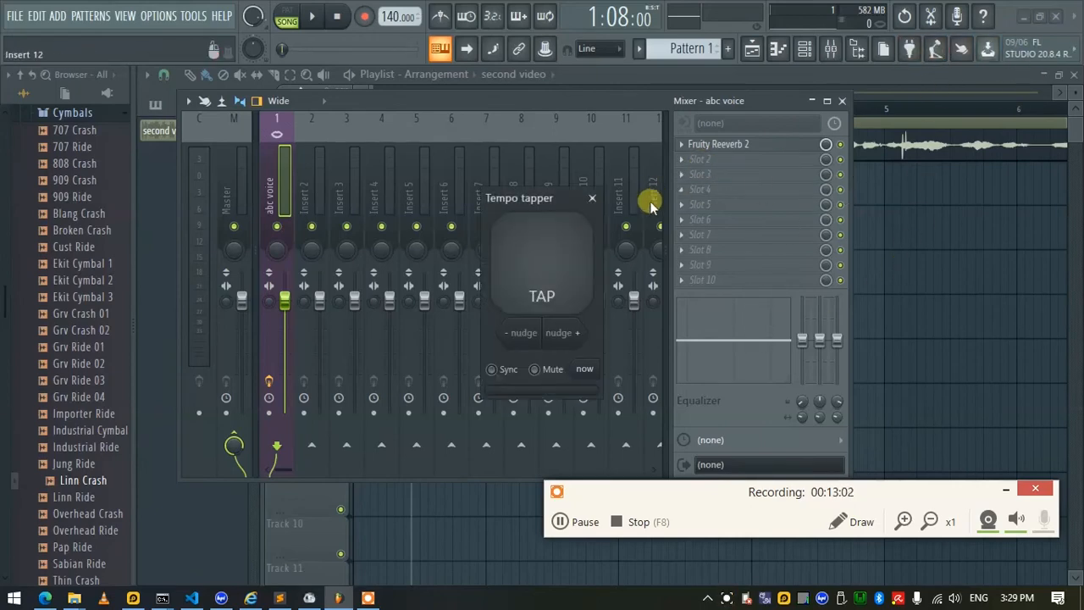
left_click(592, 197)
left_click(928, 54)
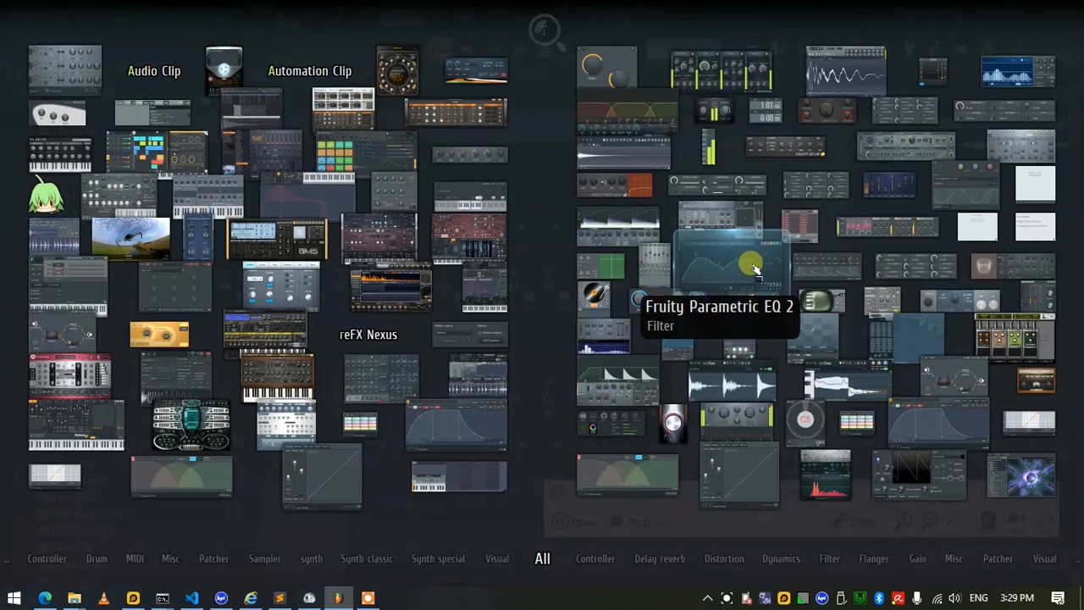
left_click_drag(751, 263, 739, 157)
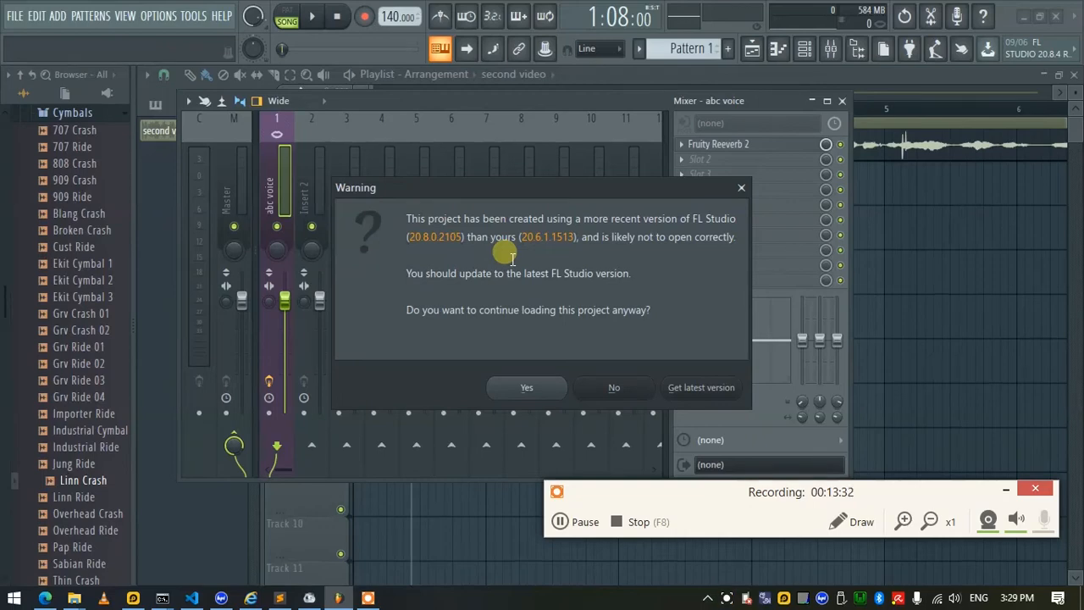
left_click(527, 386)
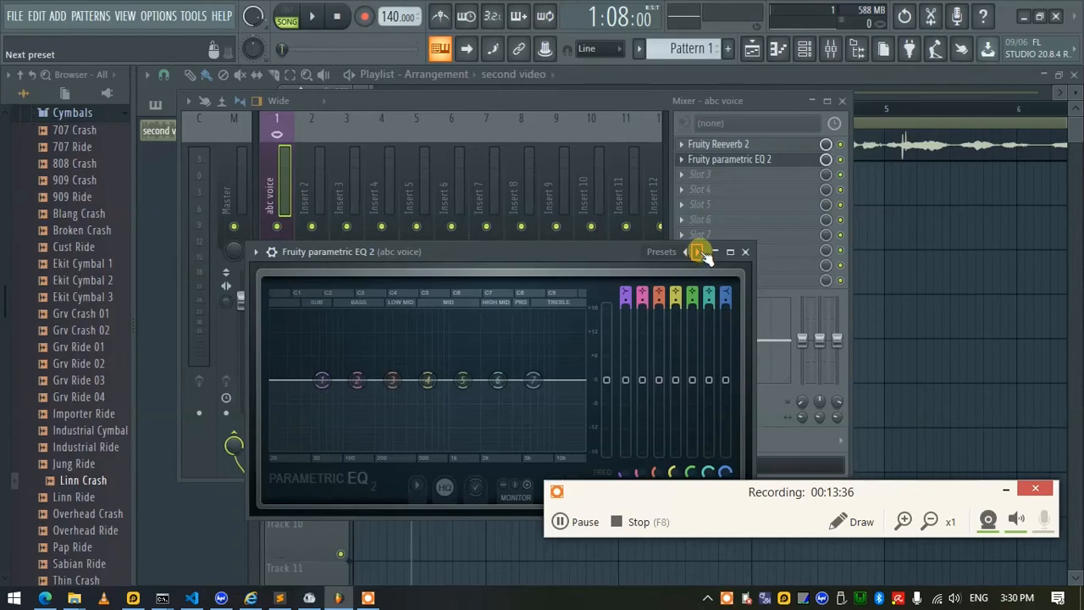
left_click_drag(604, 250, 585, 185)
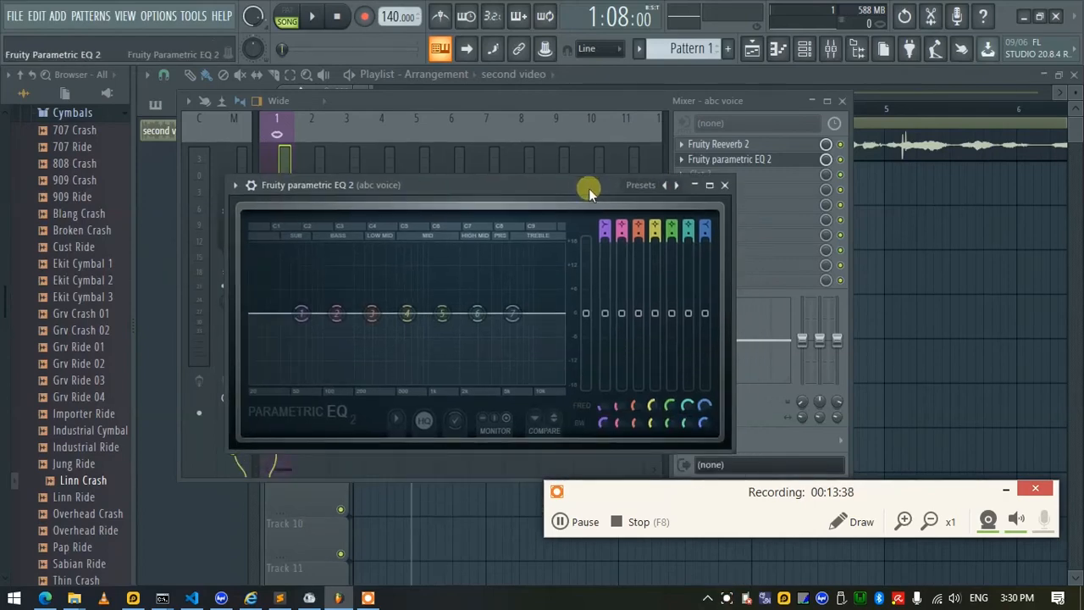
left_click(849, 521)
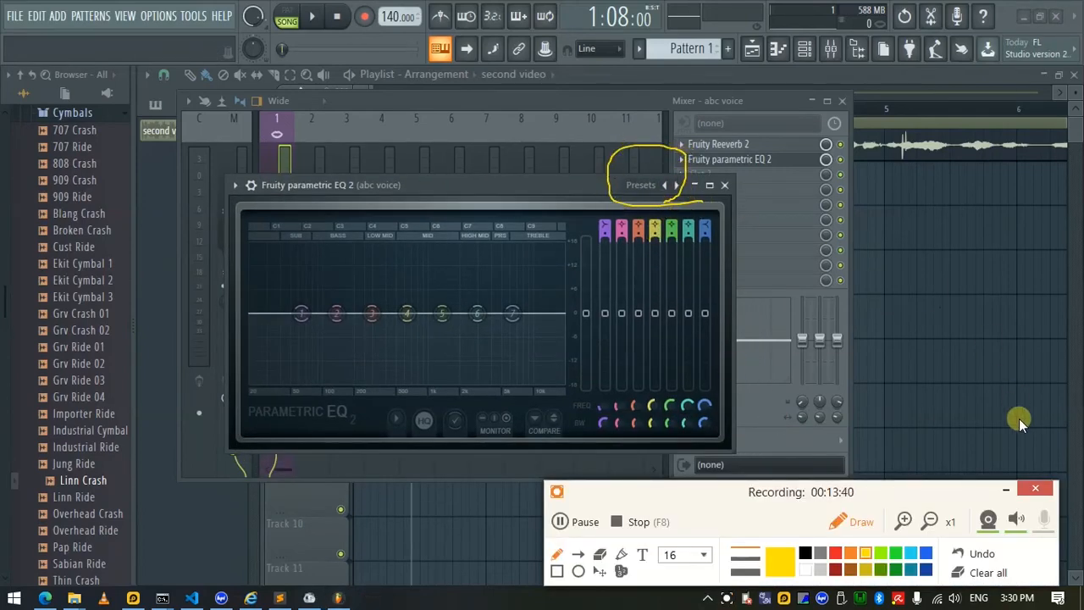
left_click(990, 571)
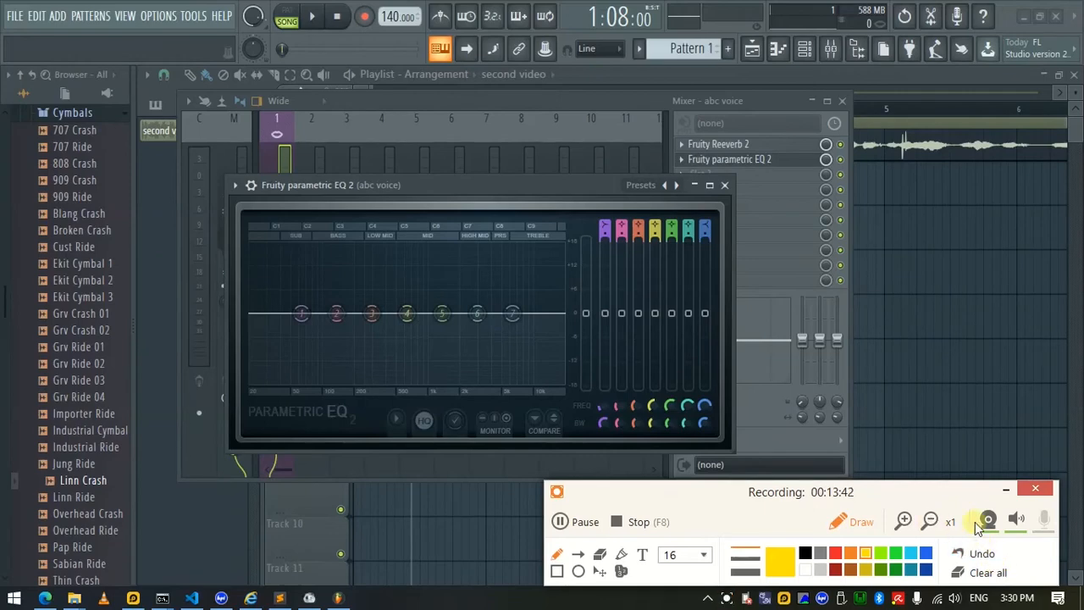
left_click(868, 529)
Apply the Vocal Presence preset to Fruity Parametric EQ 2, listen to the result, and close the equalizer
left_click(670, 186)
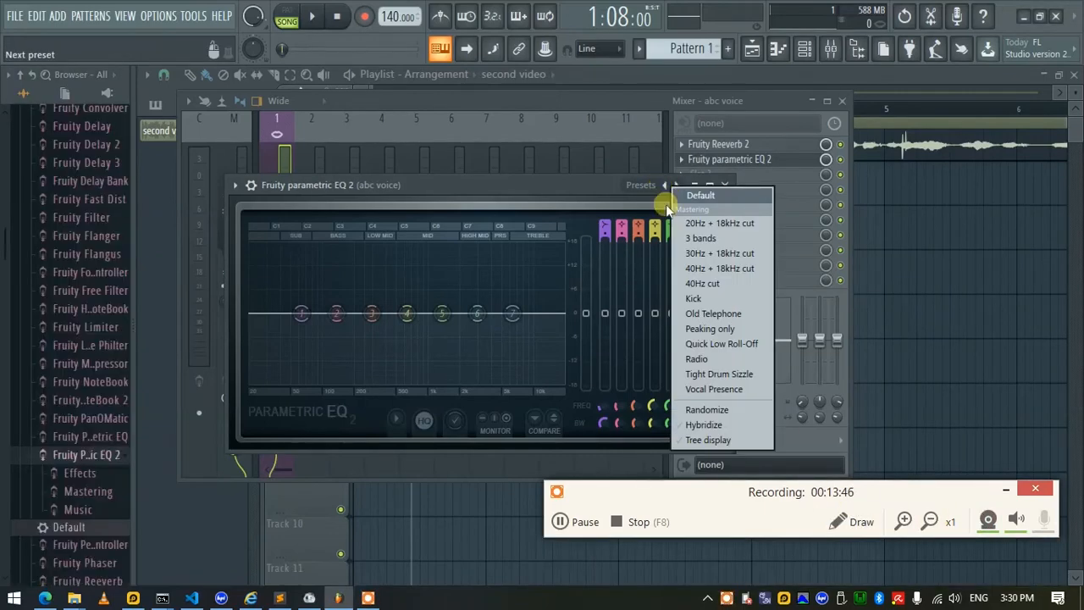
left_click(745, 393)
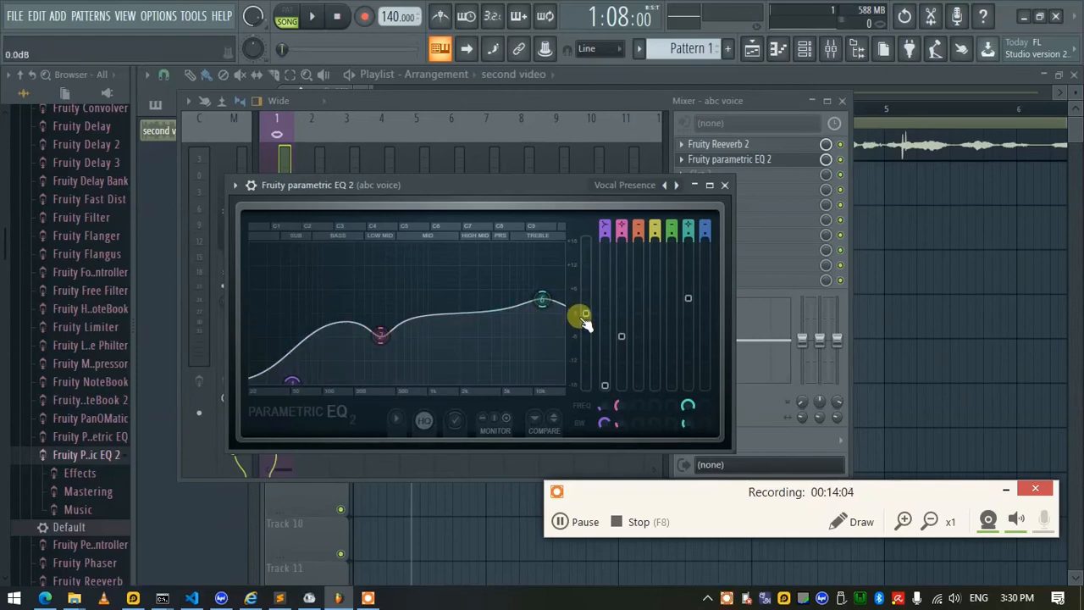
key("space")
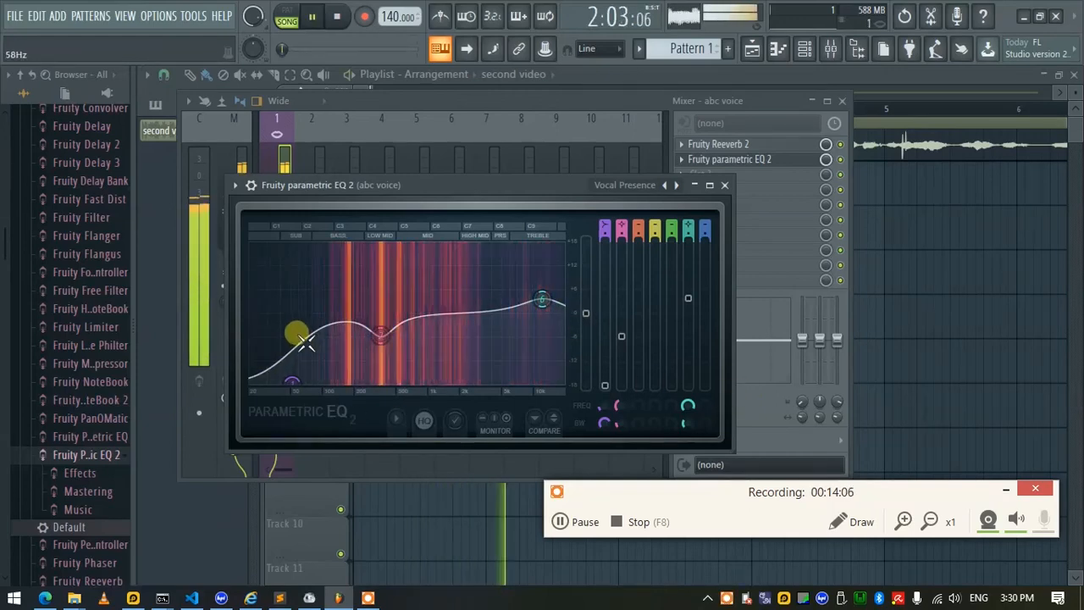
left_click_drag(306, 341, 348, 336)
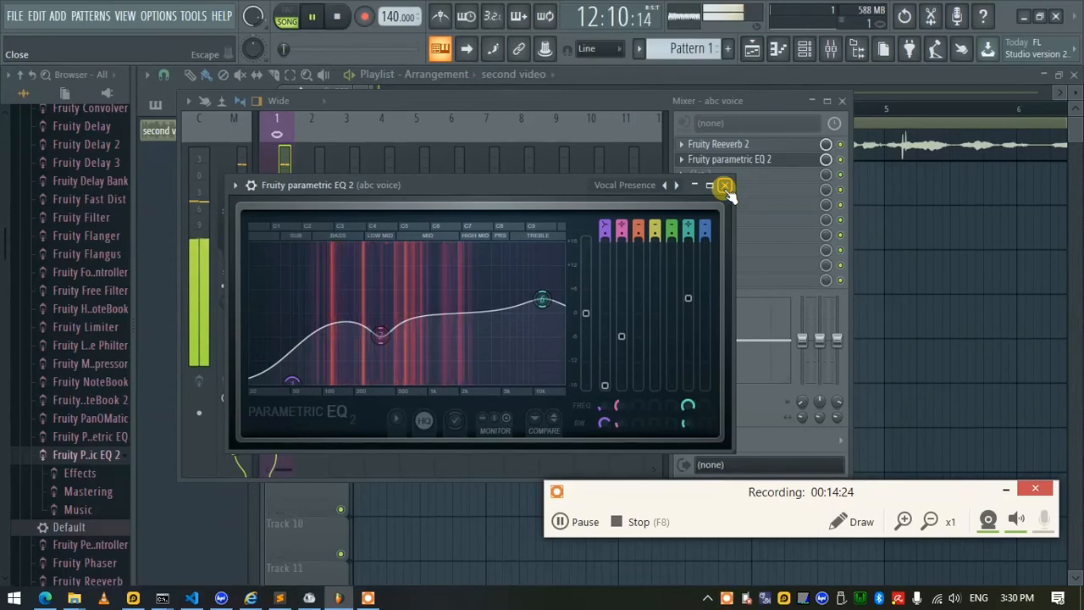
left_click(724, 186)
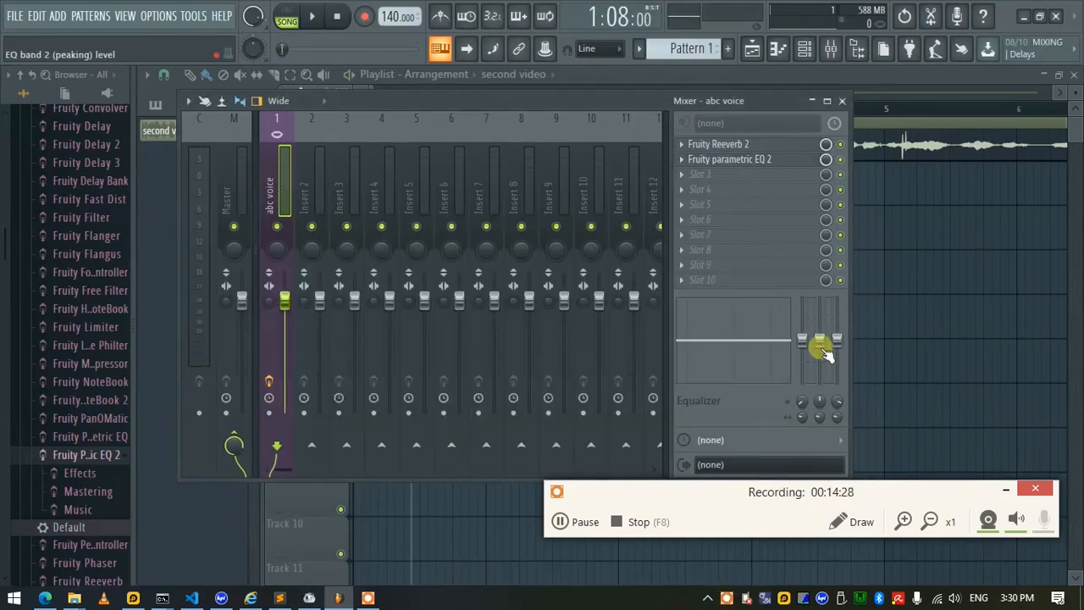
Reopen the abc voice track's Parametric EQ 2 and raise band 6 to about 10.2 dB during playback
left_click(735, 170)
left_click(740, 161)
left_click(741, 161)
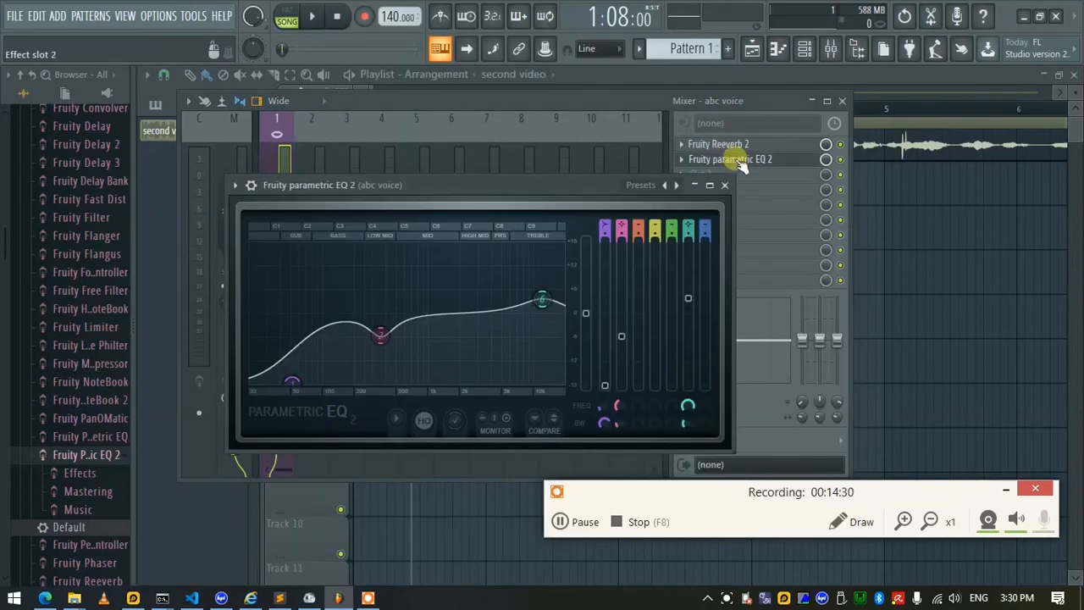
key("space")
left_click_drag(687, 298, 689, 274)
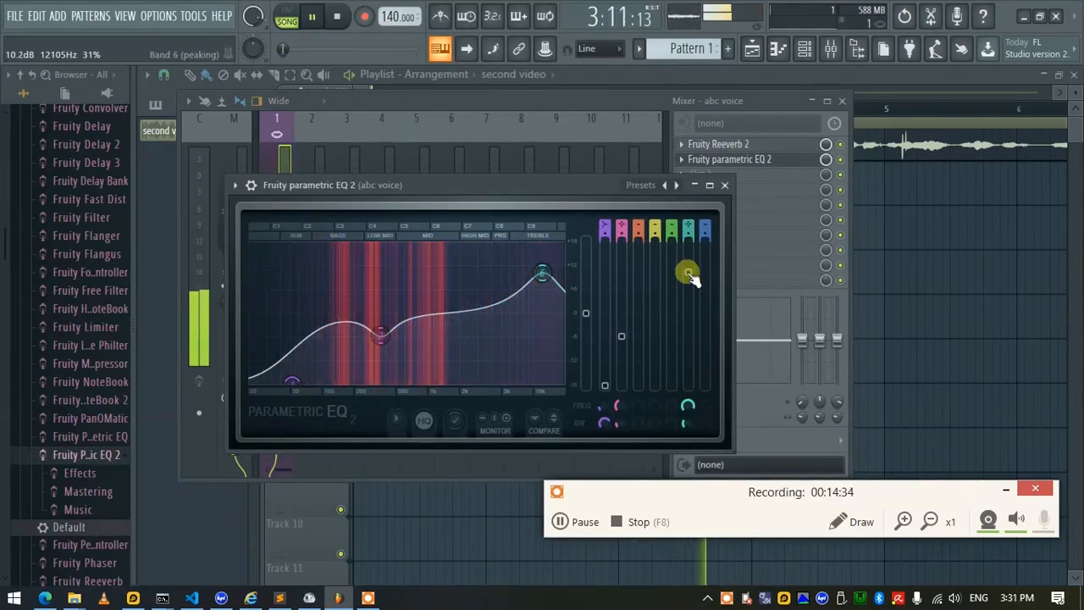
Set EQ band 2 to about -6.6 dB, raise band 6 further by ear, and close Fruity Parametric EQ 2
left_click_drag(381, 333, 380, 361)
mouse_move(689, 272)
left_mouse_down()
mouse_move(689, 285)
mouse_move(689, 256)
left_mouse_up()
left_click_drag(620, 362, 620, 339)
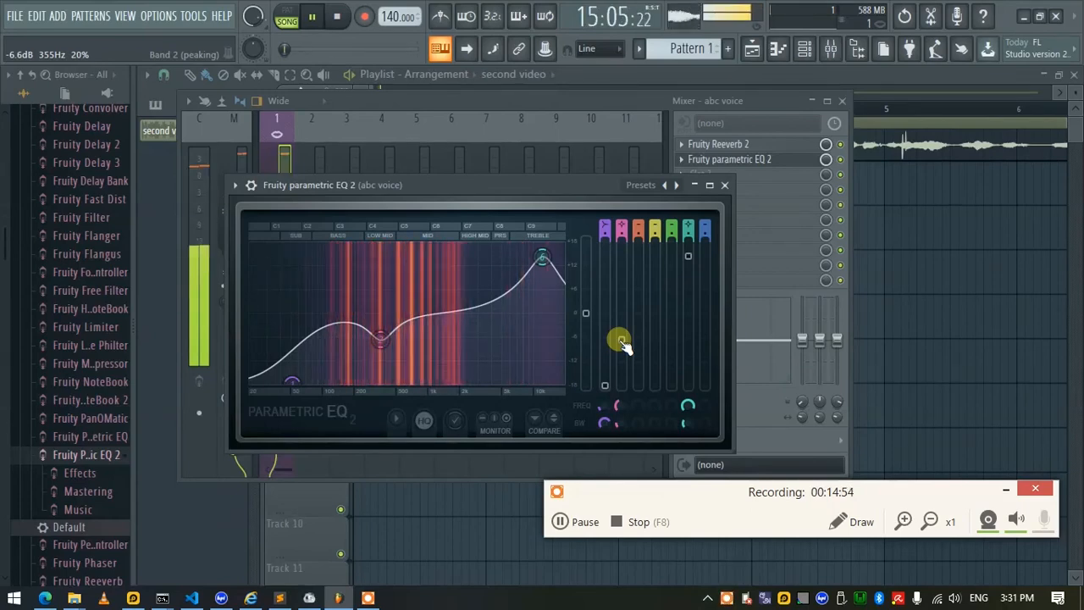
mouse_move(687, 256)
left_mouse_down()
mouse_move(688, 272)
mouse_move(687, 263)
left_mouse_up()
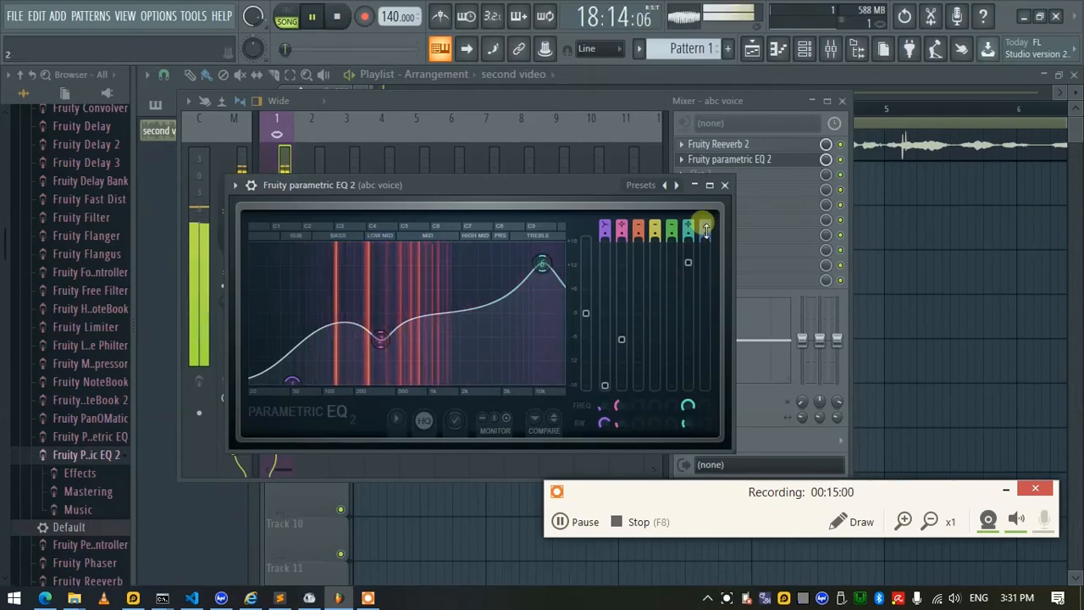
left_click(726, 184)
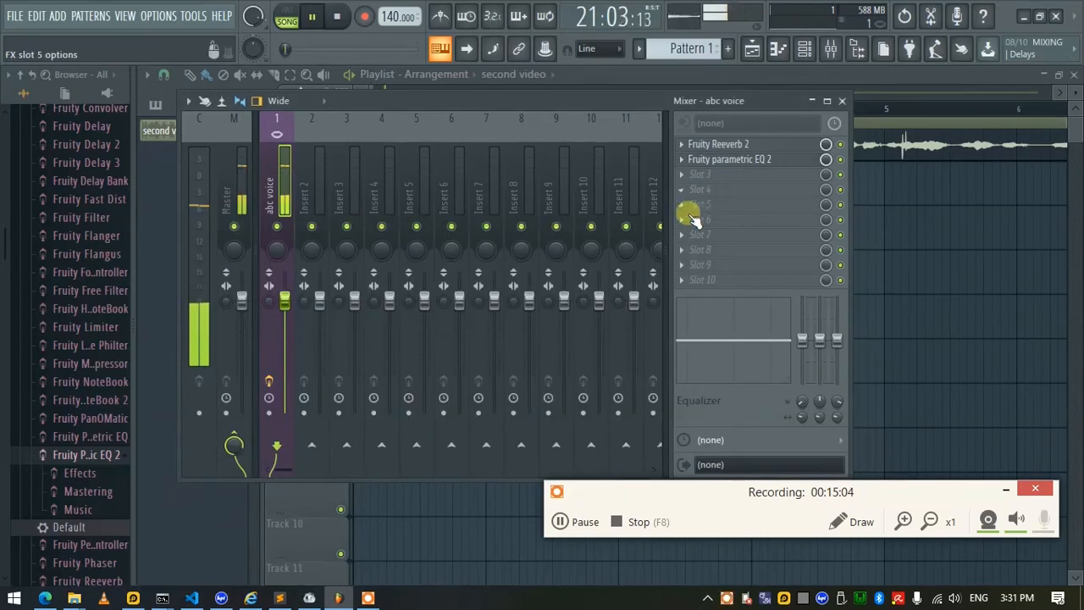
Try a slight change to the abc voice track's volume fader while the clip plays
mouse_move(285, 300)
left_mouse_down()
mouse_move(285, 281)
mouse_move(284, 301)
left_mouse_up()
right_click(284, 300)
left_click(303, 313)
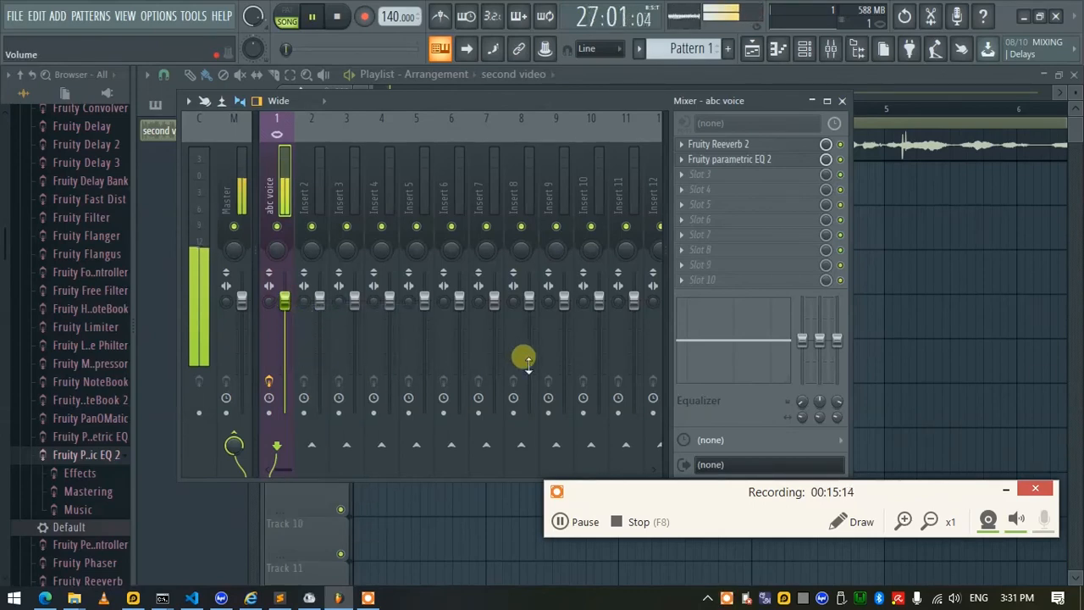
Stop playback, close the mixer, and begin exporting the project as an MP3 file
key("space")
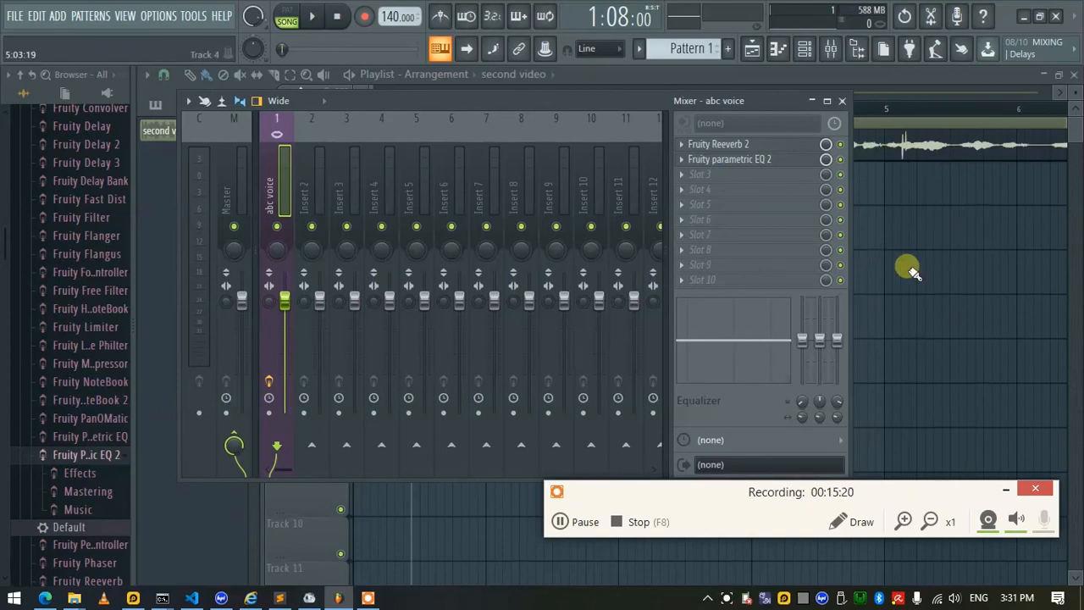
key("F9")
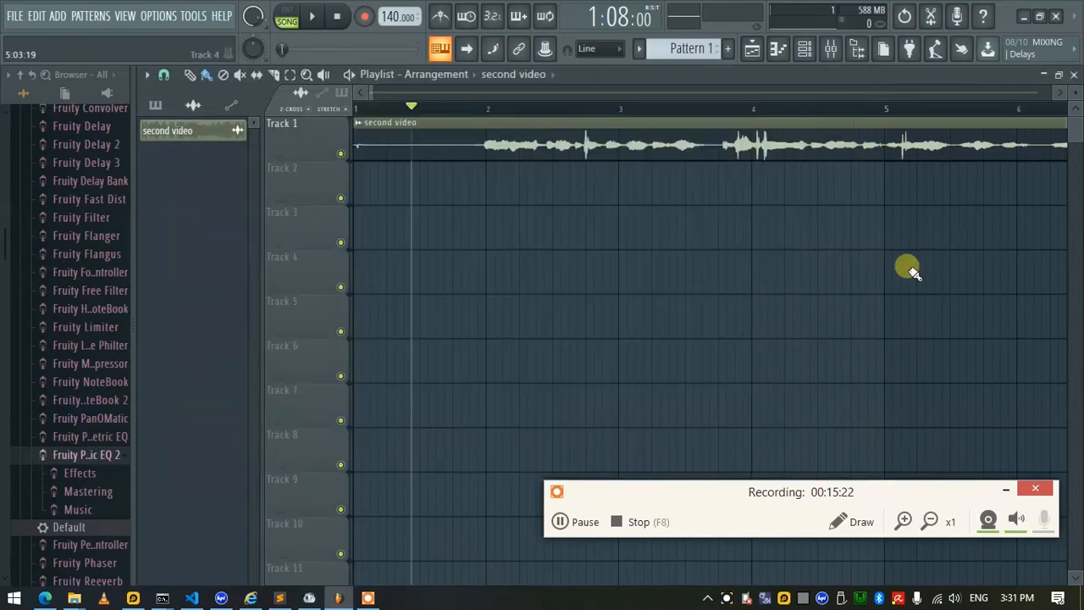
left_click(14, 16)
mouse_move(40, 158)
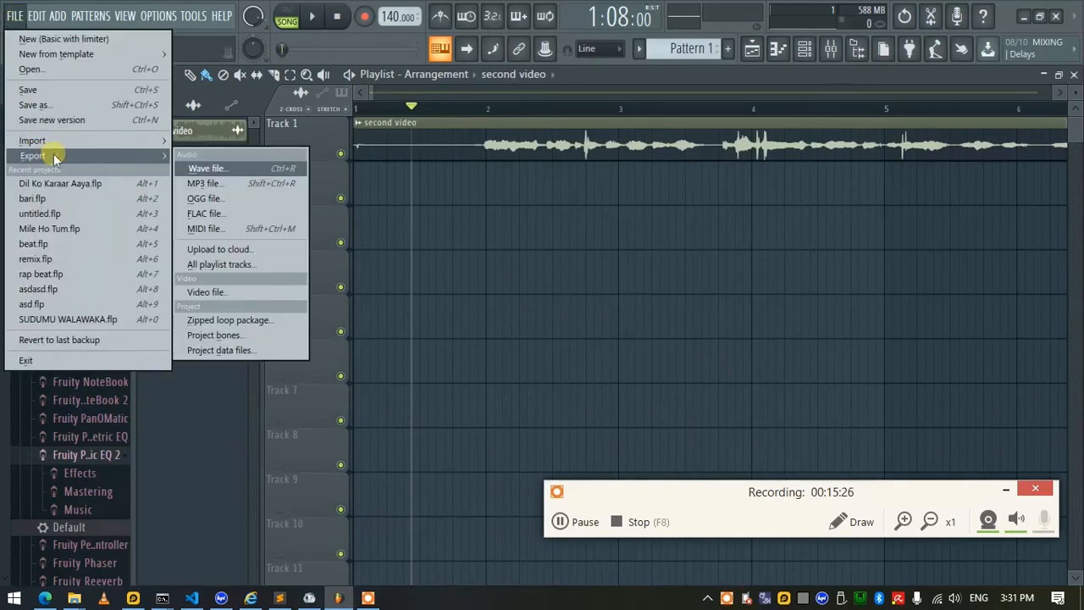
left_click(237, 188)
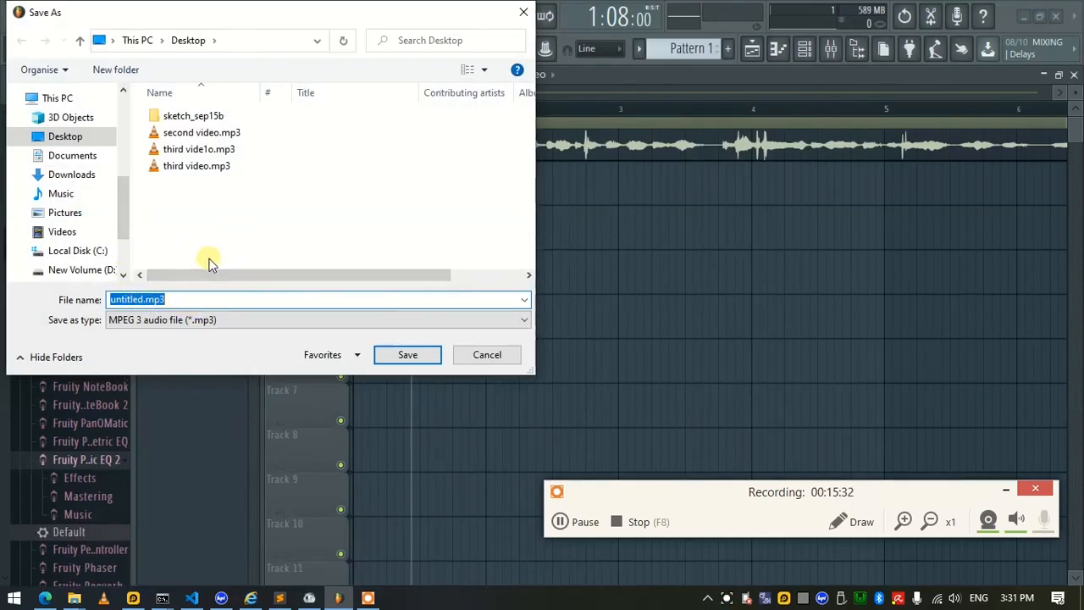
Save the MP3 as "2nd video" on the Desktop and render the full song with the current export settings
type("se=")
key("BackSpace")
key("BackSpace")
key("BackSpace")
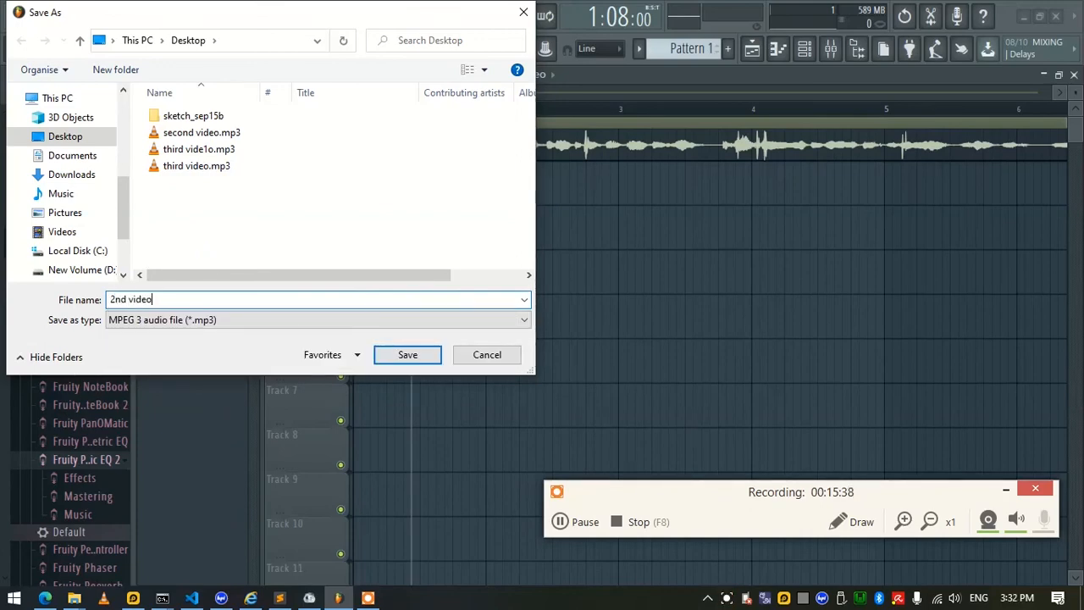
left_click(406, 354)
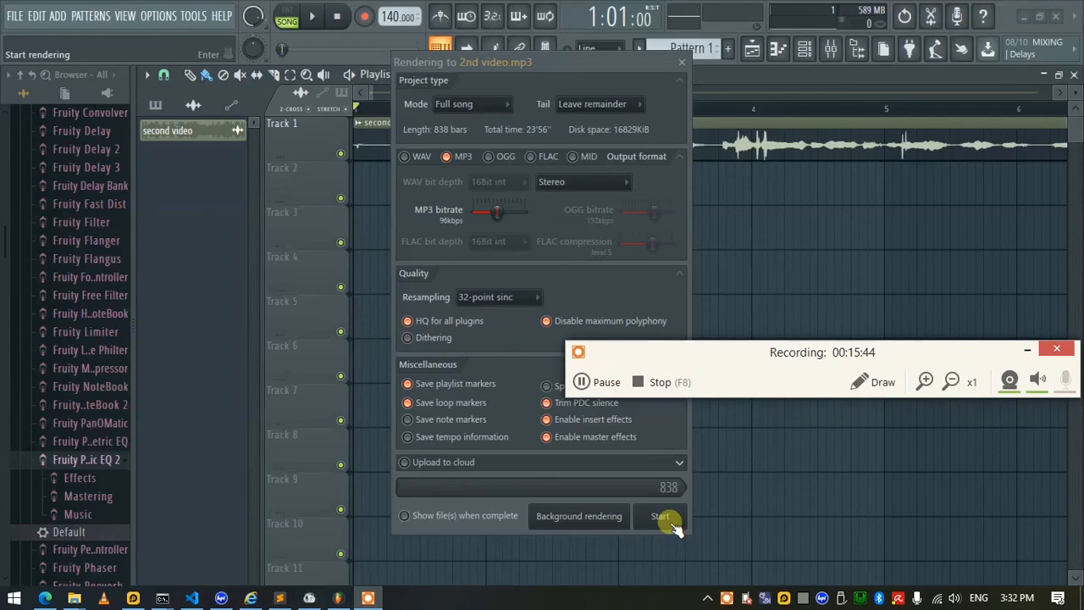
left_click(660, 517)
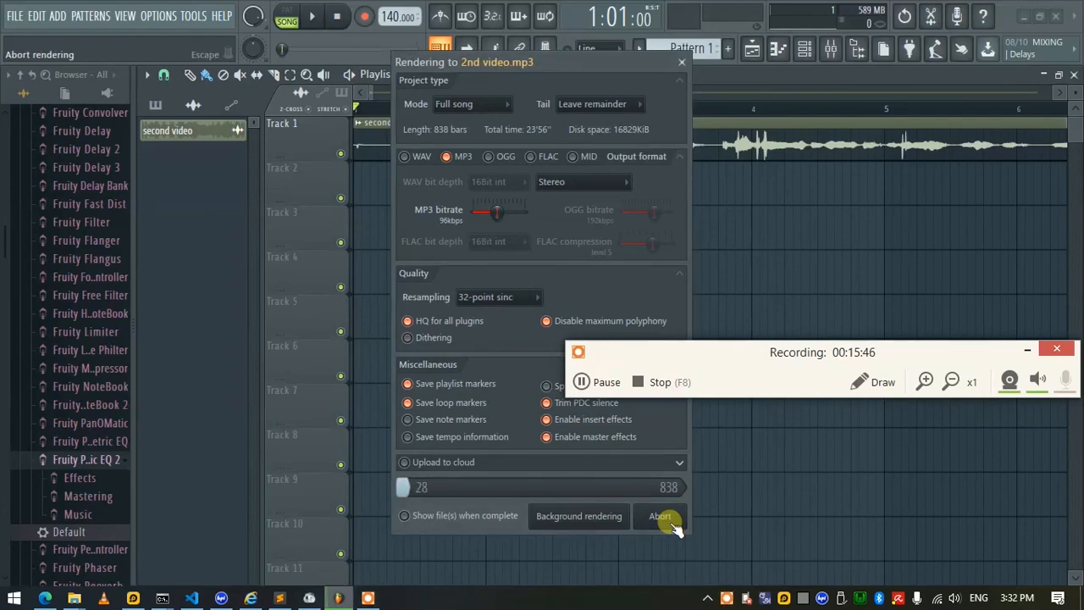
left_click(876, 382)
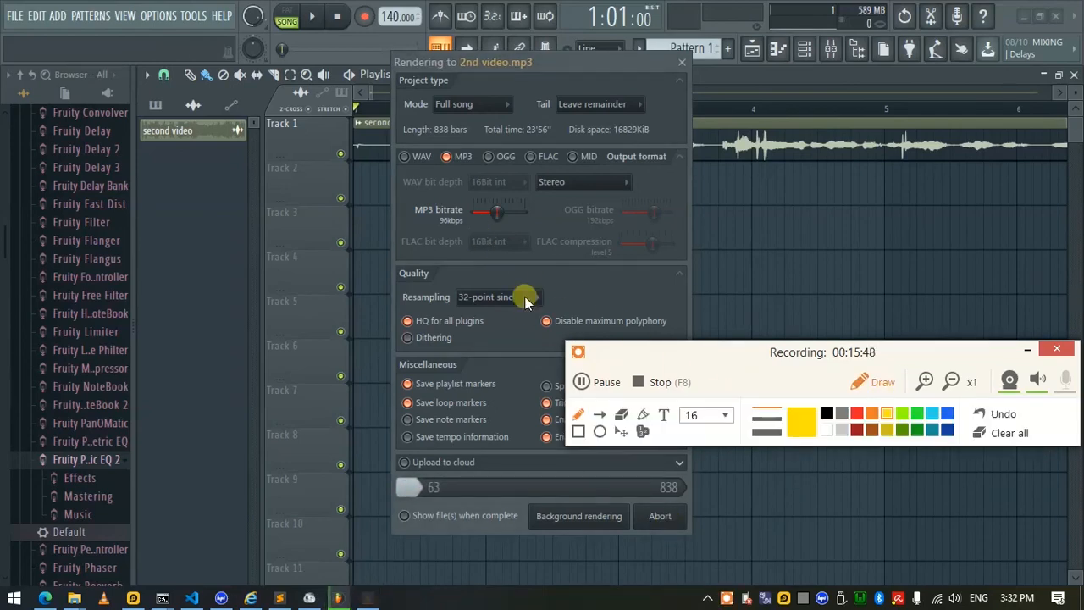
mouse_move(512, 254)
left_mouse_down()
mouse_move(380, 240)
mouse_move(525, 267)
mouse_move(446, 246)
left_mouse_up()
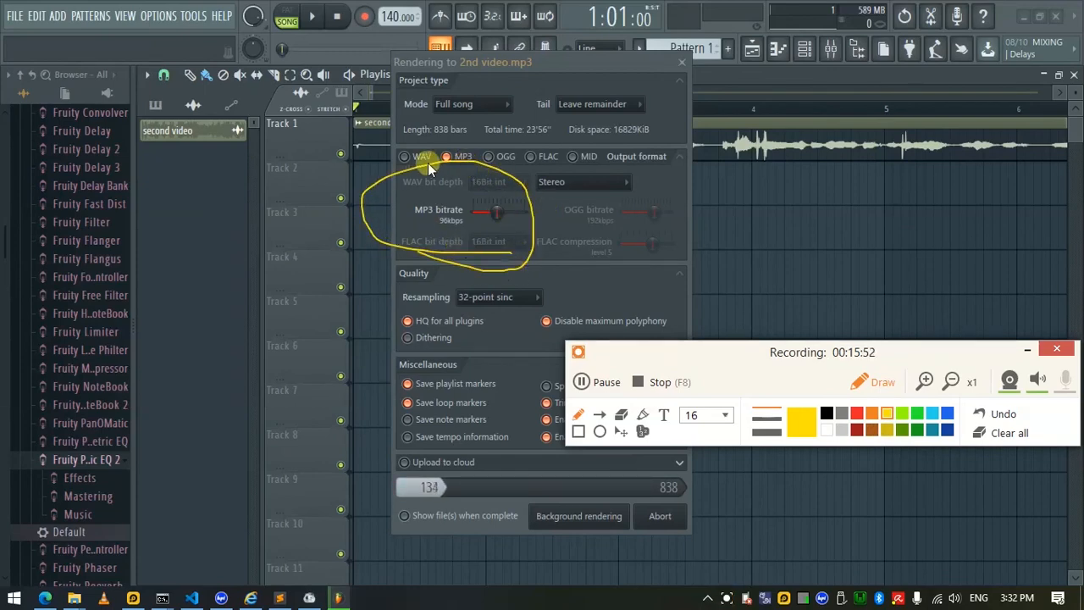
mouse_move(636, 137)
left_mouse_down()
mouse_move(389, 148)
mouse_move(532, 170)
left_mouse_up()
left_click_drag(464, 129, 372, 110)
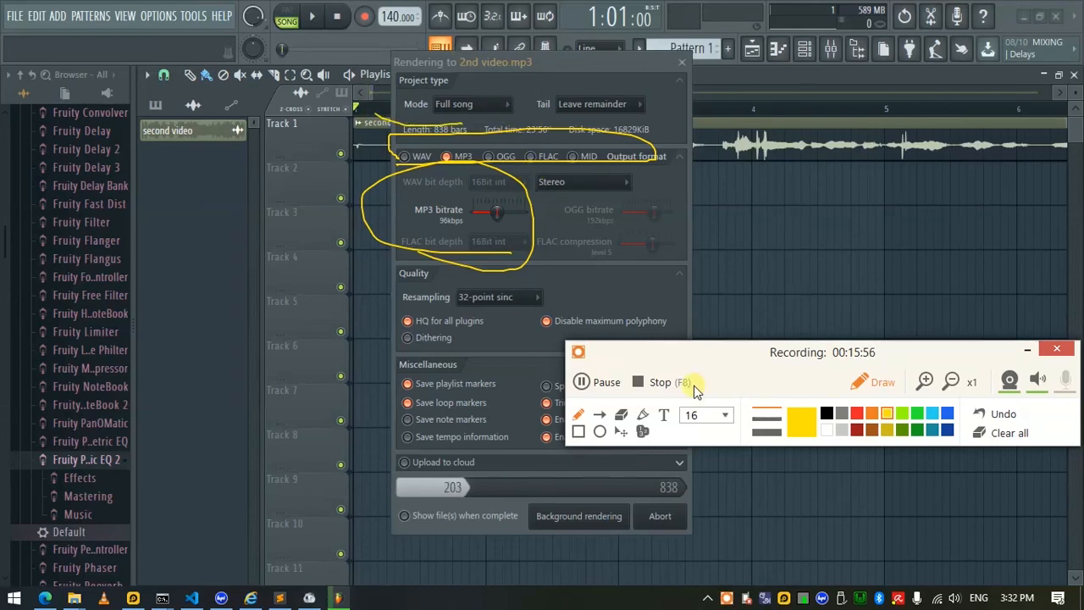
mouse_move(511, 459)
left_mouse_down()
mouse_move(497, 457)
mouse_move(603, 352)
mouse_move(415, 447)
left_mouse_up()
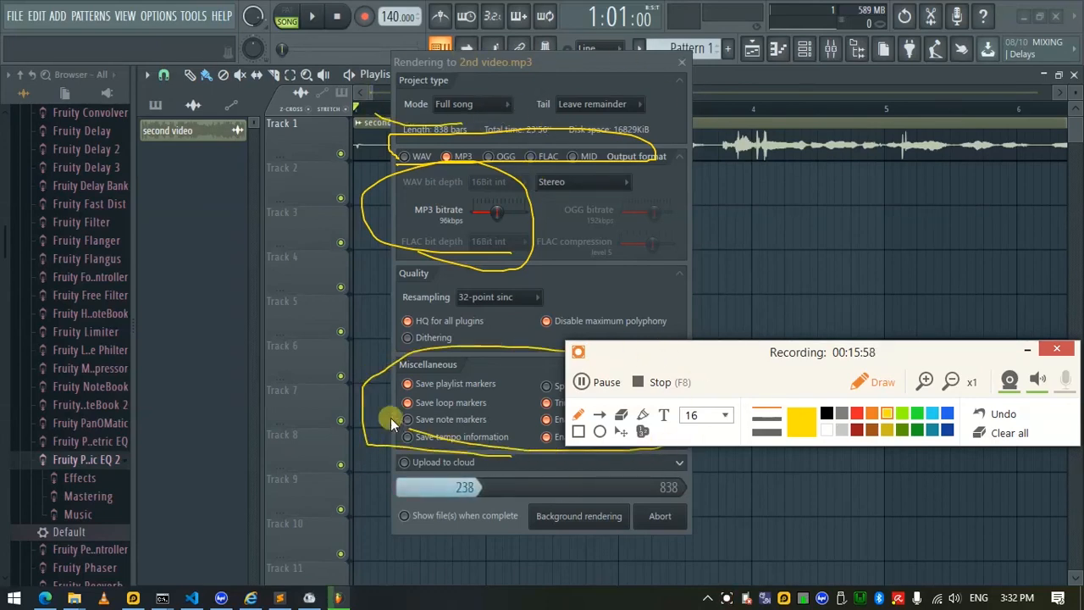
mouse_move(400, 301)
left_mouse_down()
mouse_move(651, 284)
mouse_move(440, 347)
mouse_move(409, 342)
mouse_move(413, 311)
left_mouse_up()
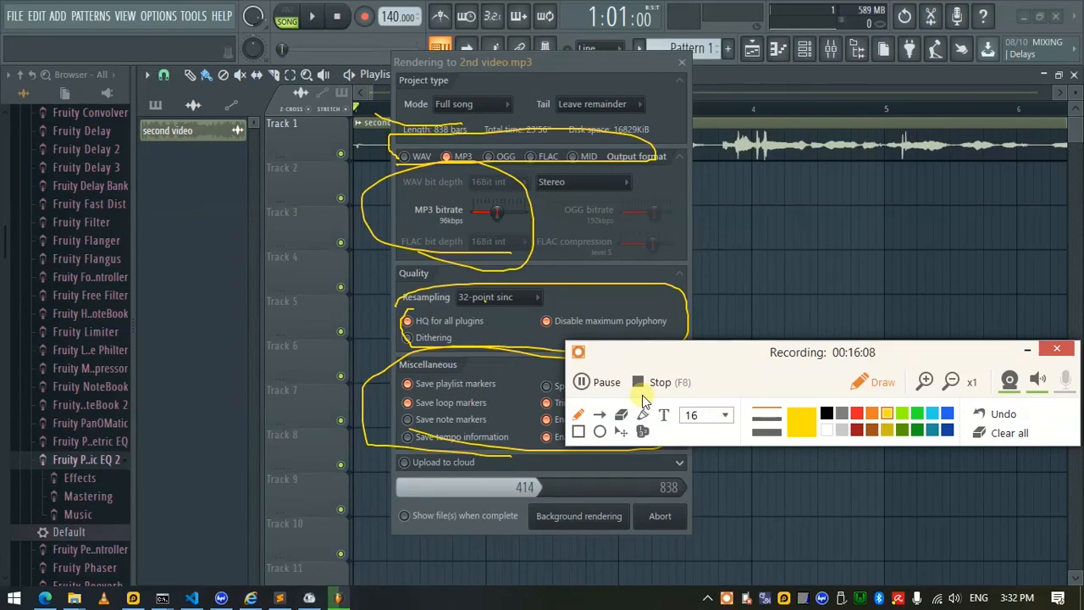
mouse_move(503, 220)
left_mouse_down()
mouse_move(481, 220)
mouse_move(537, 224)
left_mouse_up()
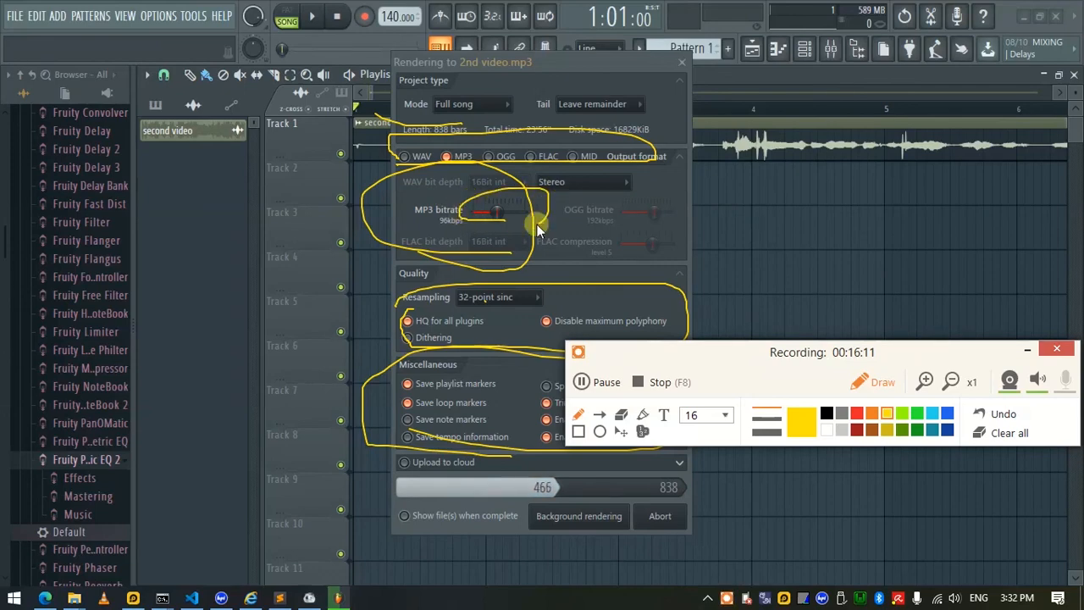
left_click(855, 414)
mouse_move(502, 223)
left_mouse_down()
mouse_move(485, 186)
mouse_move(473, 219)
left_mouse_up()
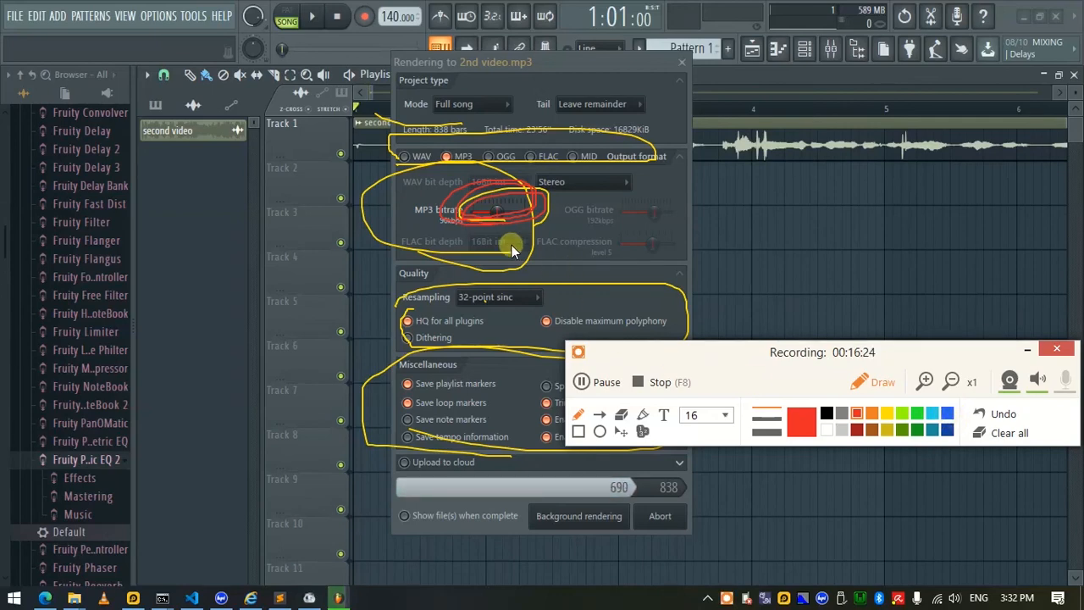
left_click(1009, 433)
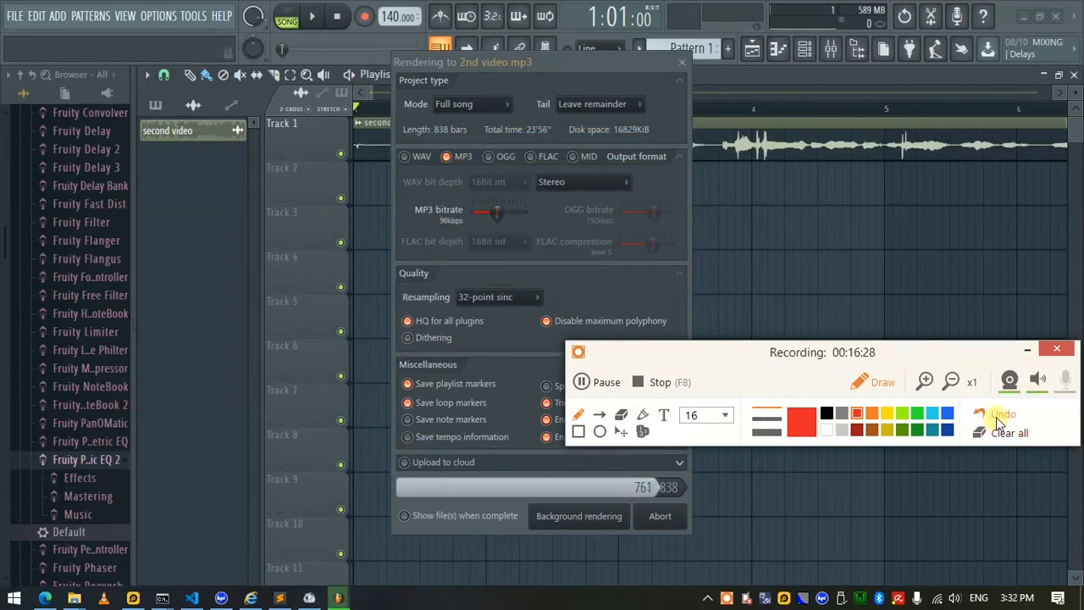
left_click(867, 390)
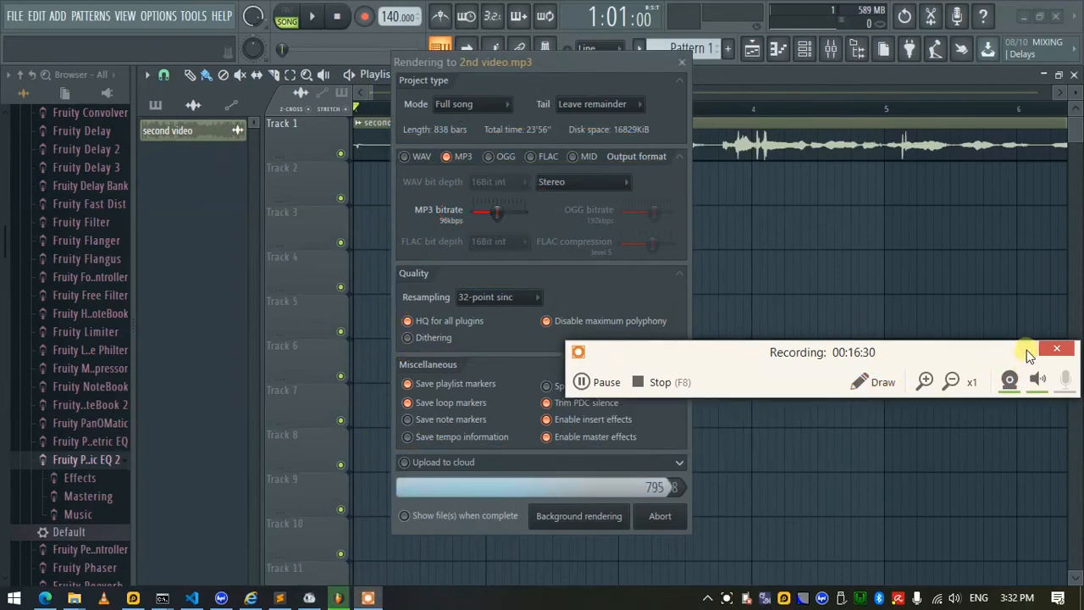
left_click(1026, 350)
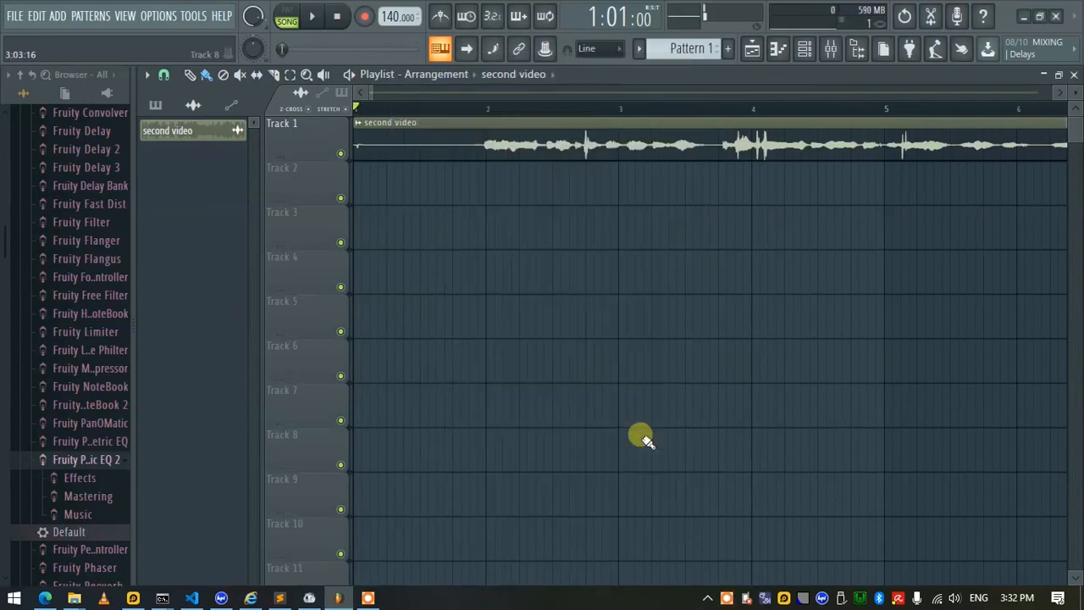
Place the playhead at 2:03:00 in the playlist
left_click(495, 92)
left_click(486, 110)
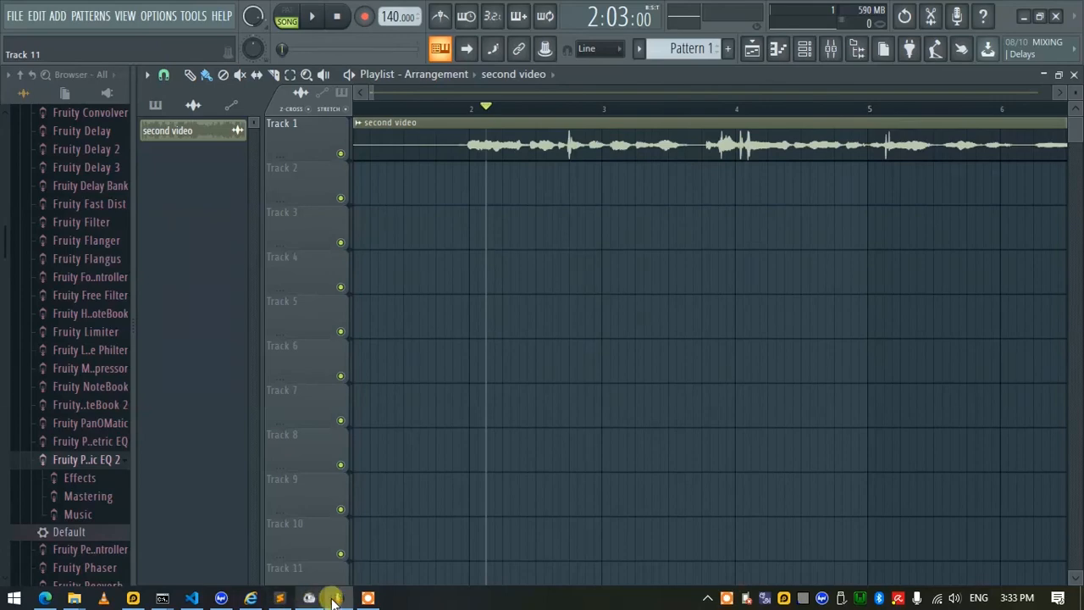
left_click(370, 597)
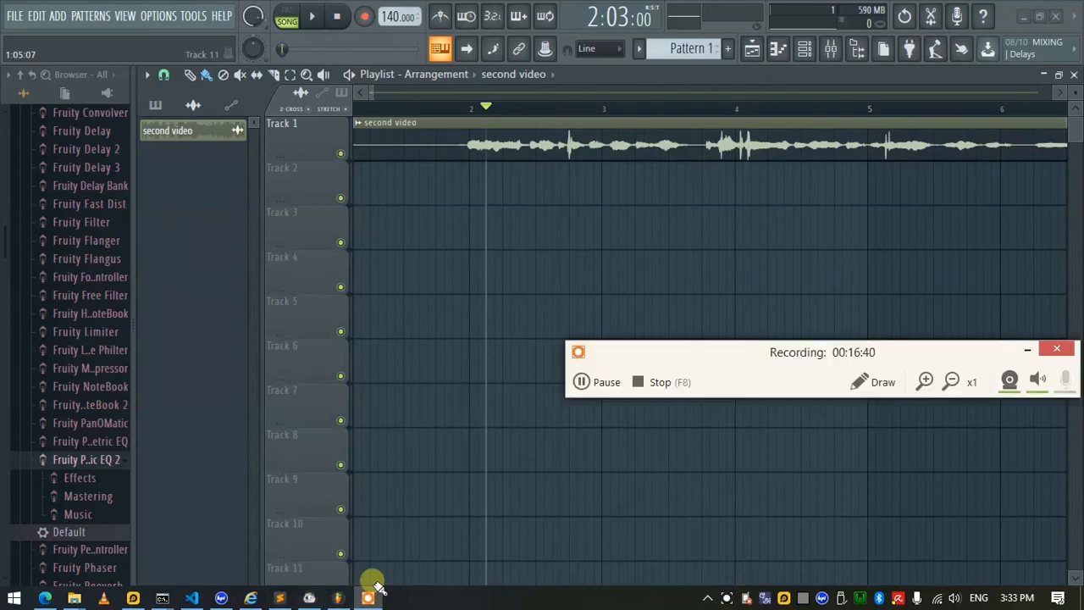